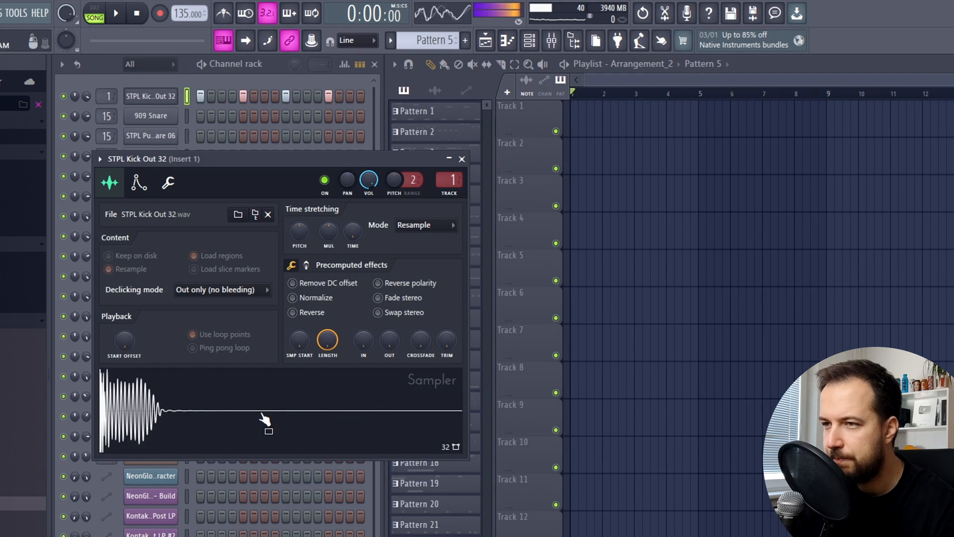
Fill the STPL Kick Out 32 channel of Pattern 5 on every fourth step and lay the pattern along Track 1
click(171, 102)
right_click(171, 103)
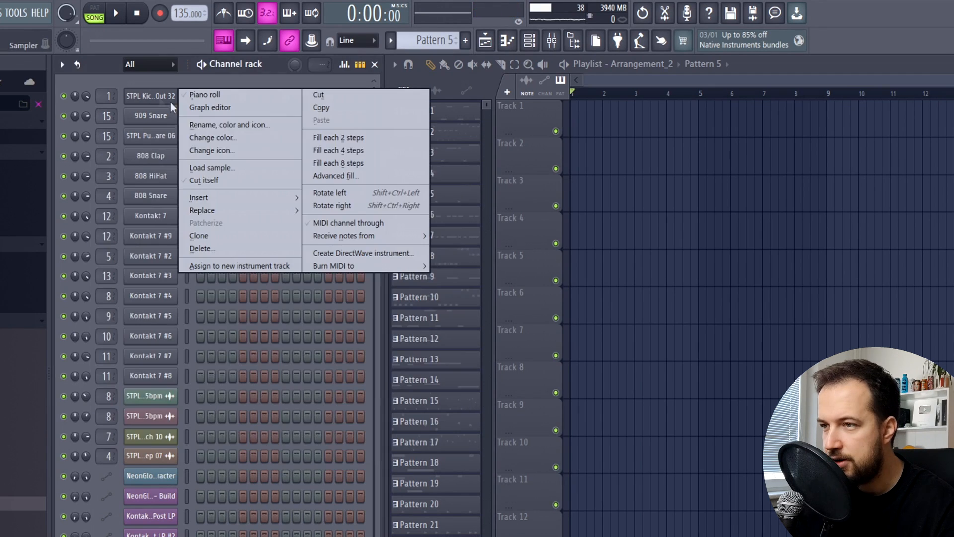
click(354, 150)
click(104, 17)
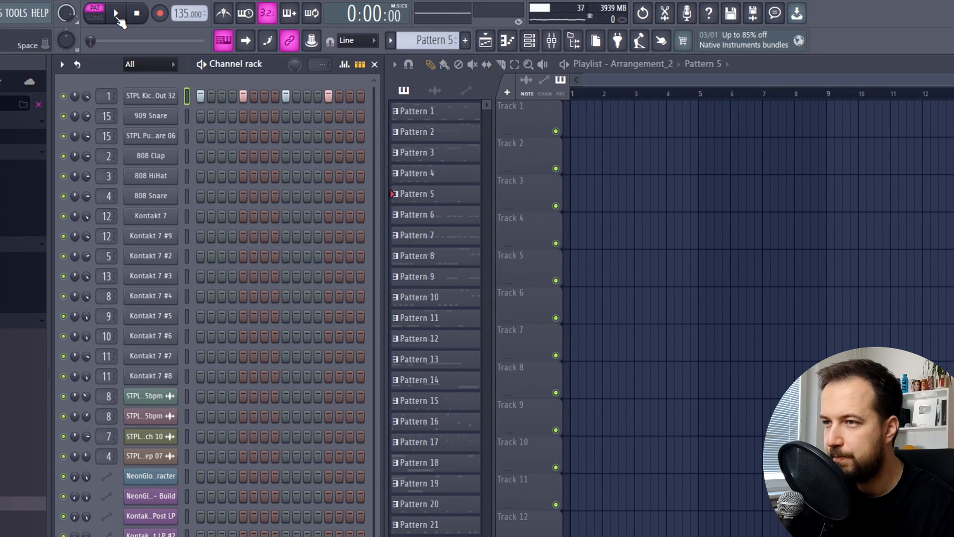
click(116, 13)
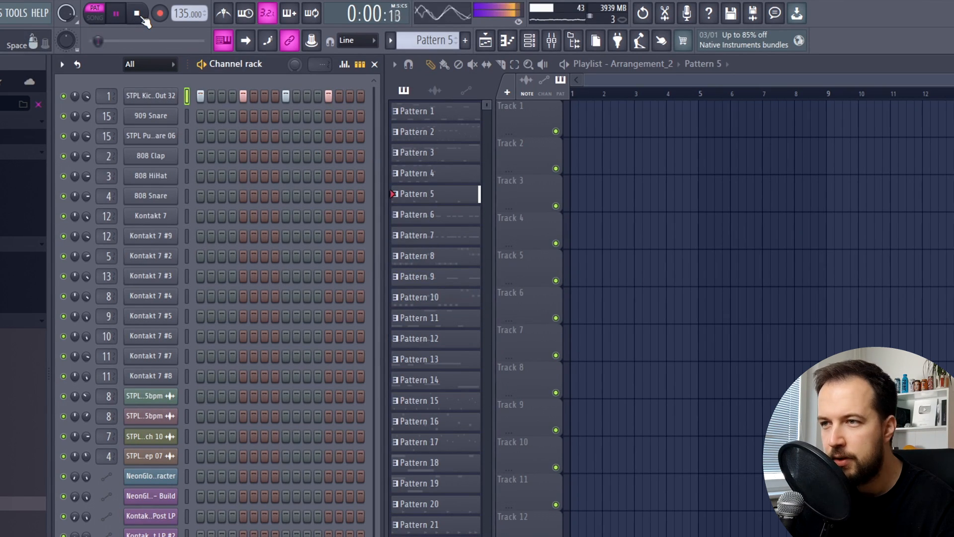
click(140, 15)
drag(579, 124, 823, 125)
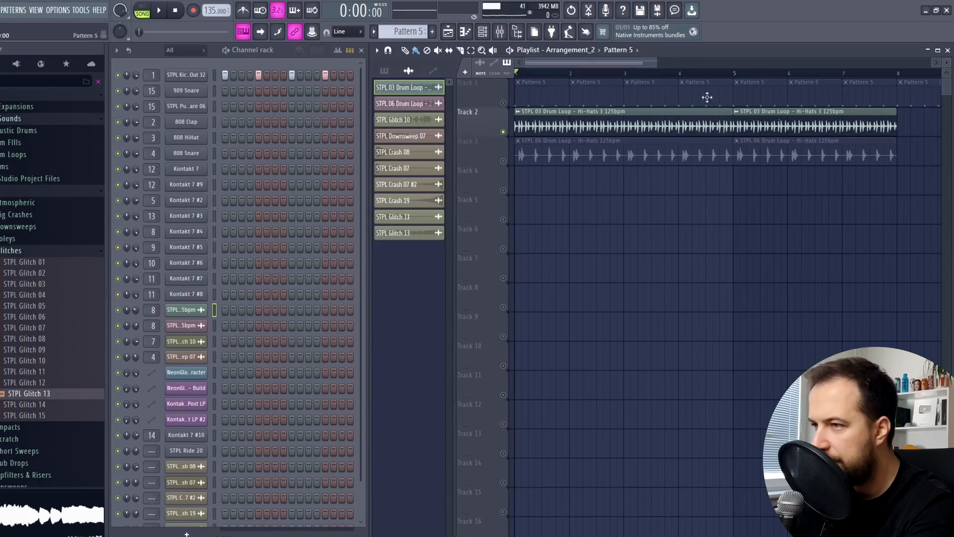
Audition the STPL 03 and STPL 06 hi-hat loops on Tracks 2 and 3, and close the NeonGlow effect
key(space)
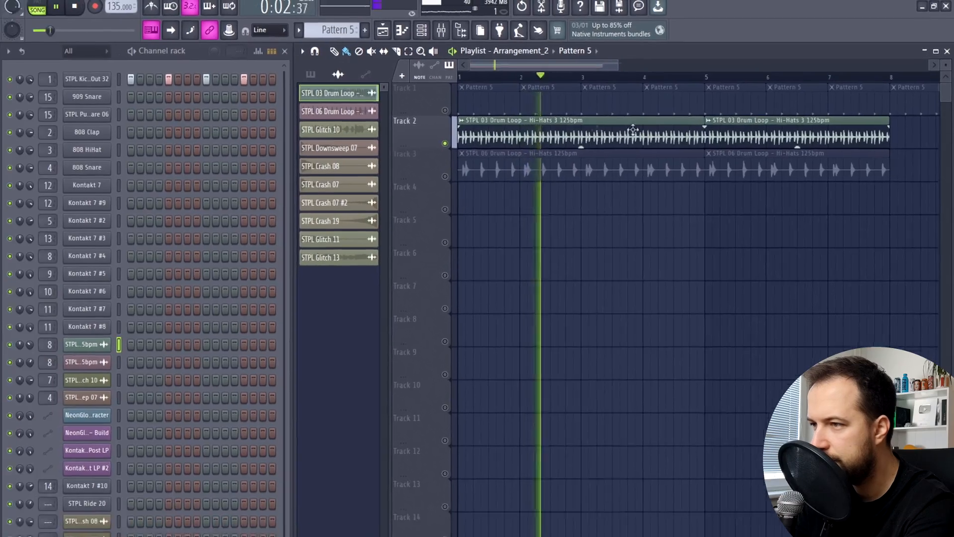
key(space)
click(507, 183)
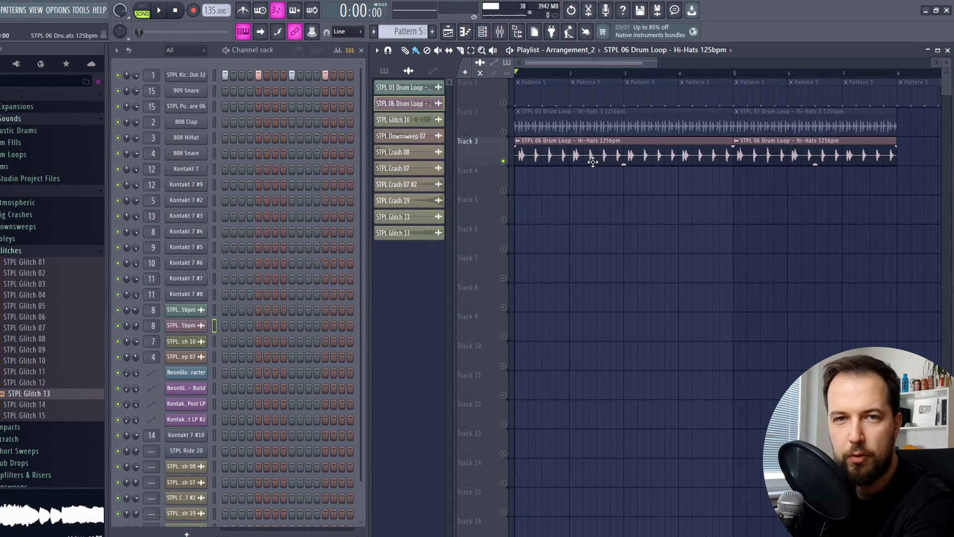
key(space)
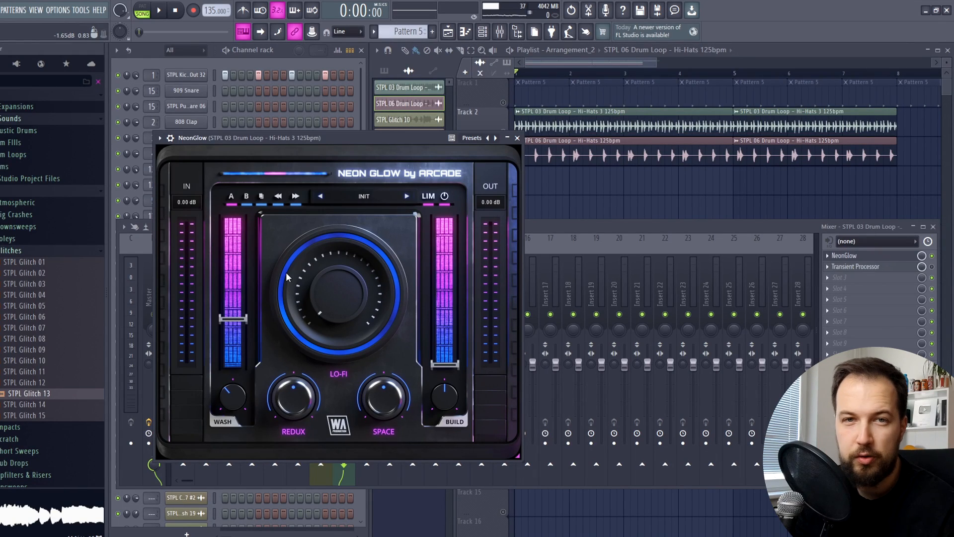
click(162, 11)
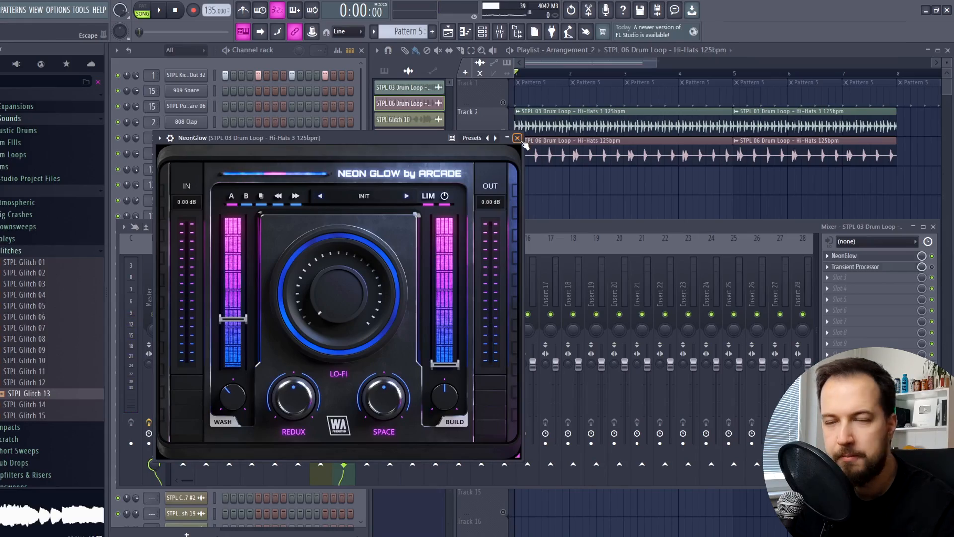
click(518, 137)
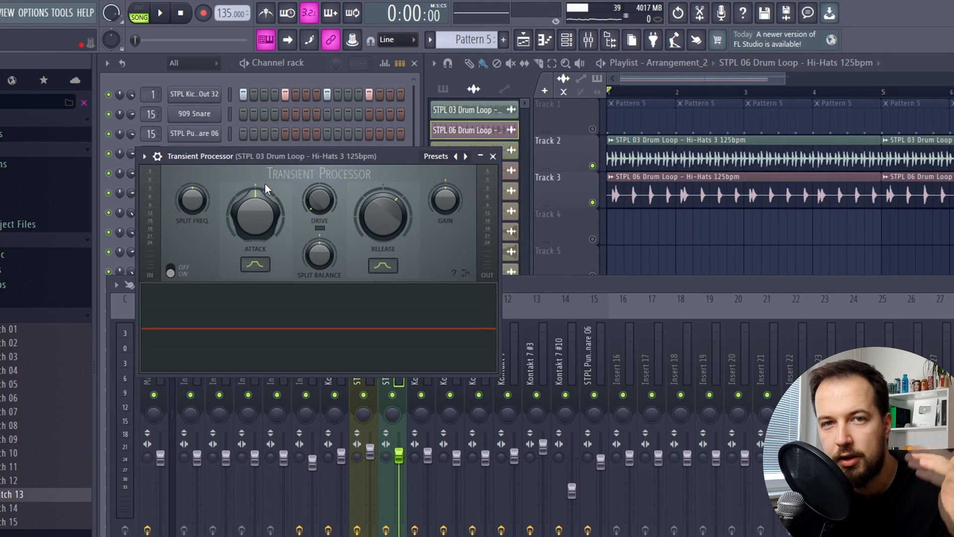
Try the Transient Processor's attack at maximum on the hi-hat loops' mixer track and play the result
drag(264, 183, 265, 154)
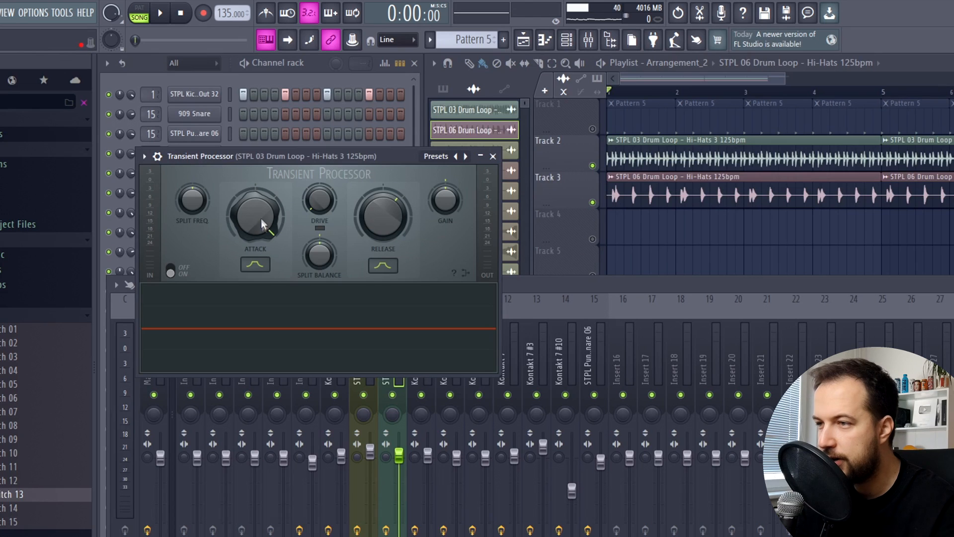
key(space)
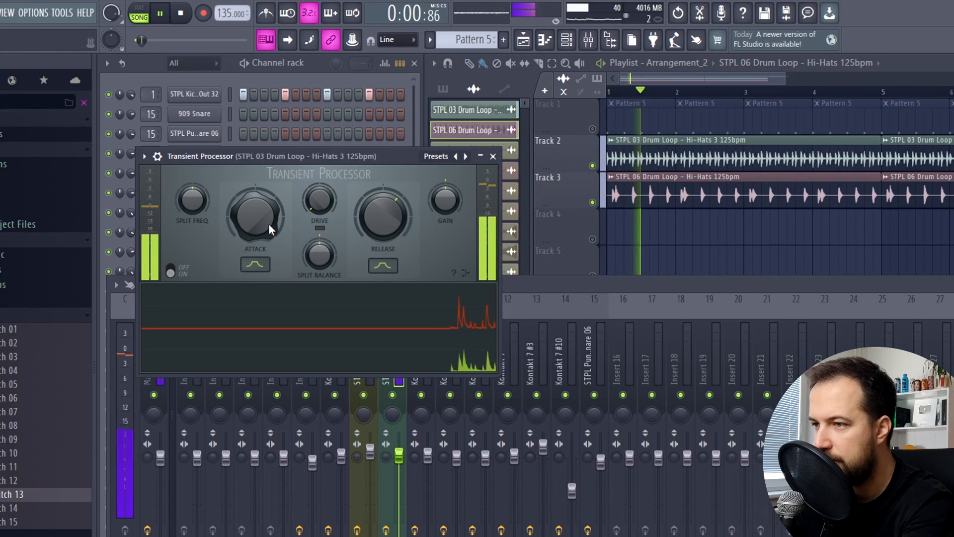
key(space)
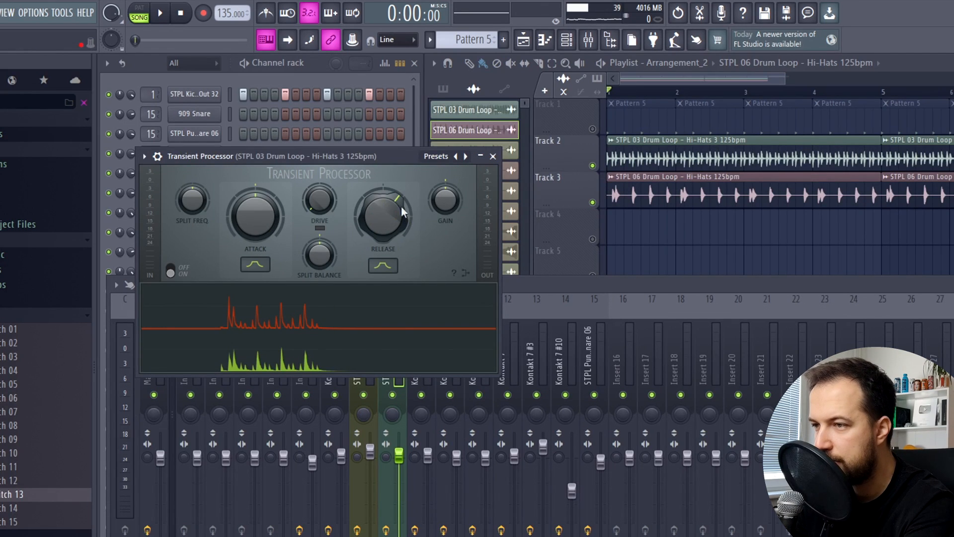
Try the Transient Processor's release at maximum while playing the hi-hat loops, and compare it with the release turned back down
drag(401, 206, 400, 174)
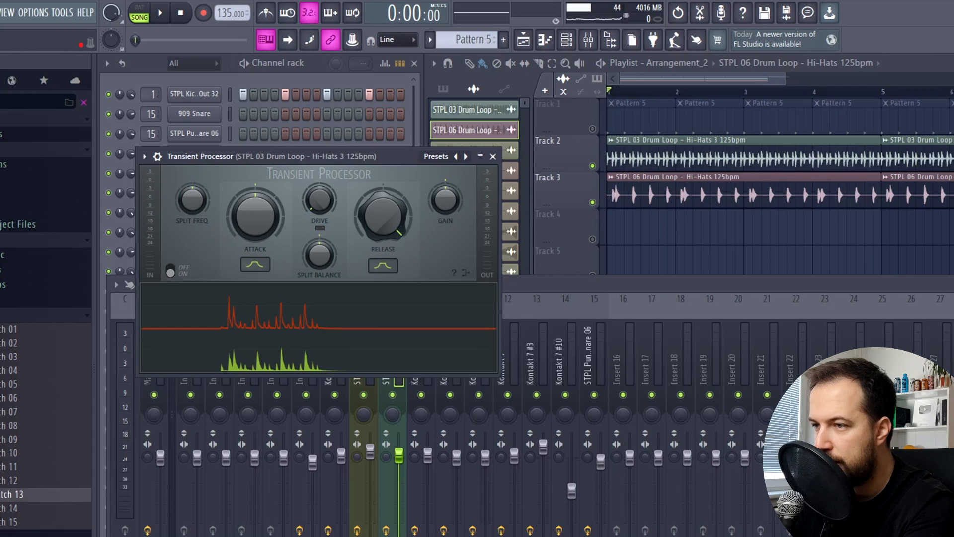
key(space)
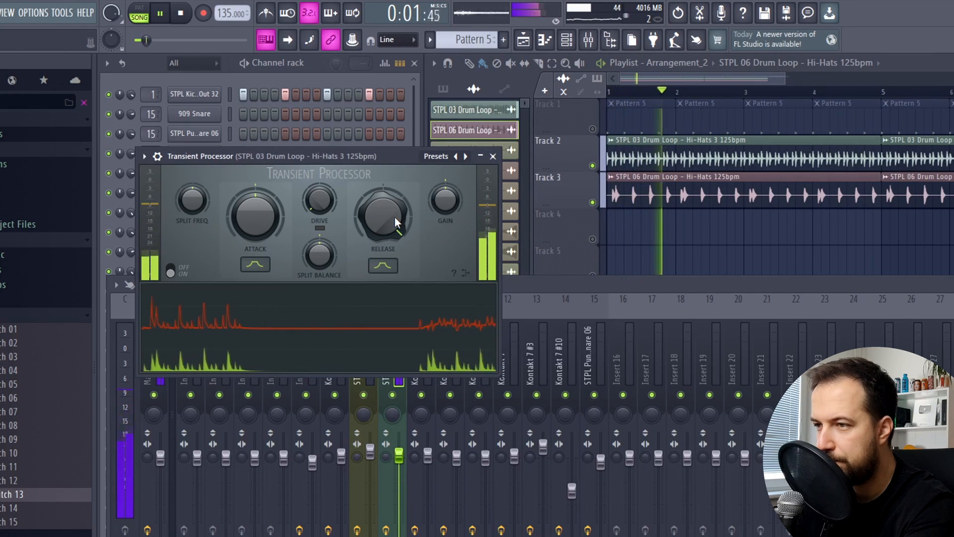
key(space)
drag(395, 216, 389, 234)
key(space)
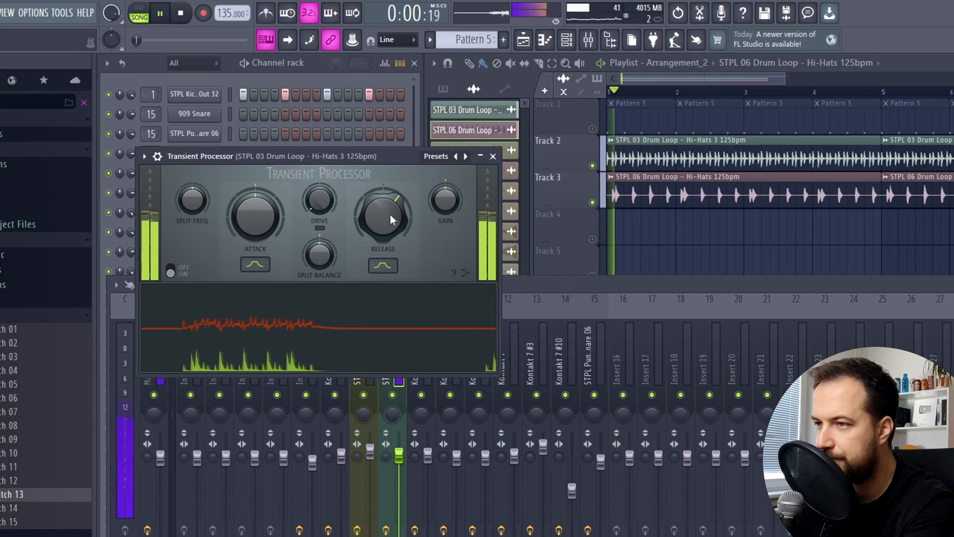
key(space)
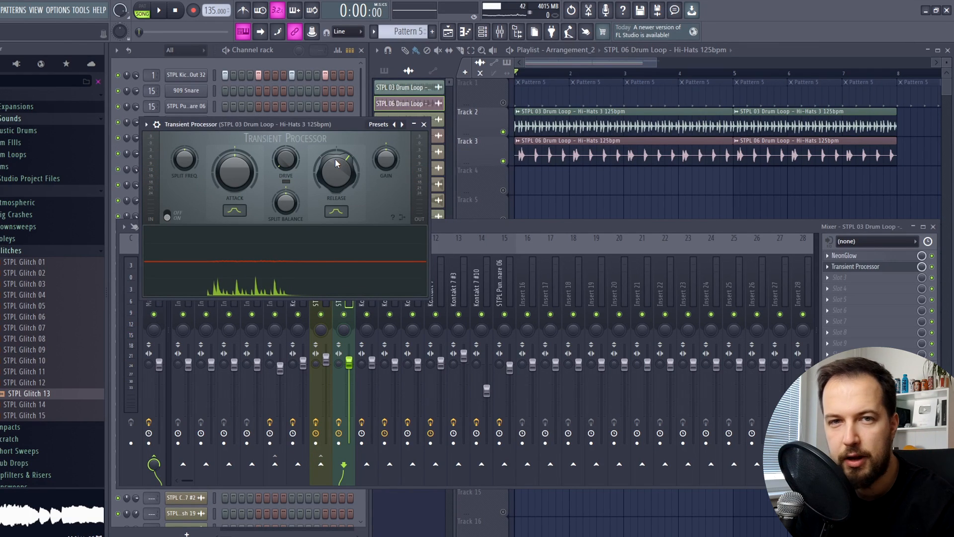
Try the Transient Processor ahead of NeonGlow in the hi-hat effect chain, and move it back below NeonGlow
click(855, 266)
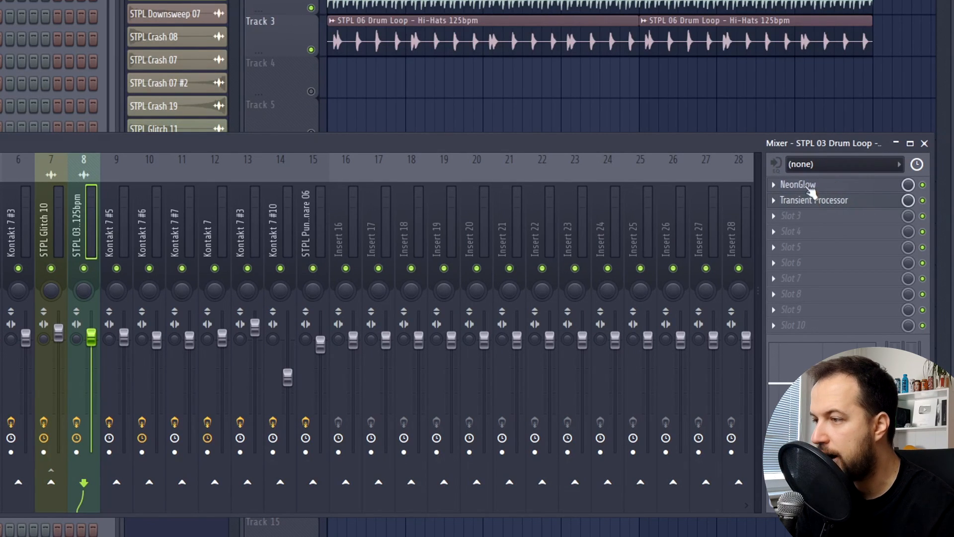
click(822, 201)
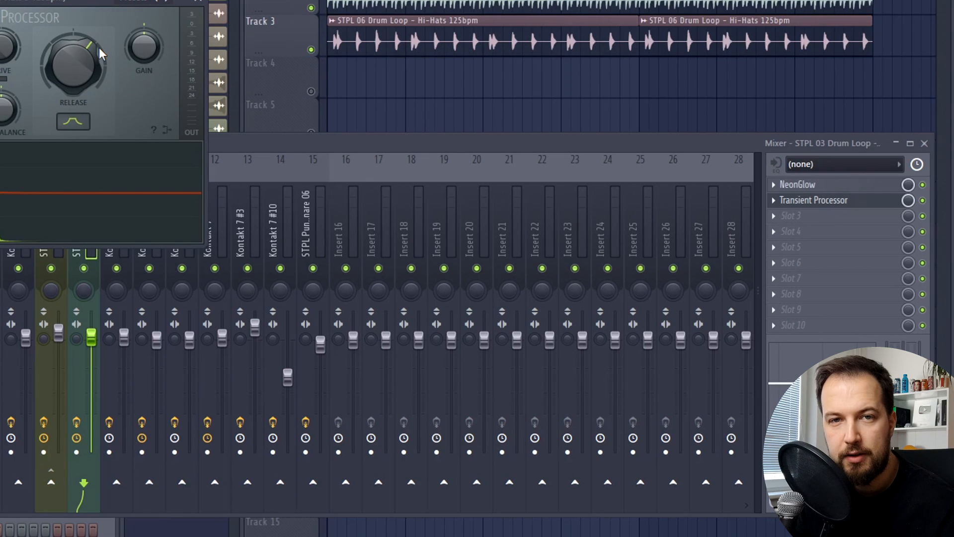
drag(829, 201, 831, 186)
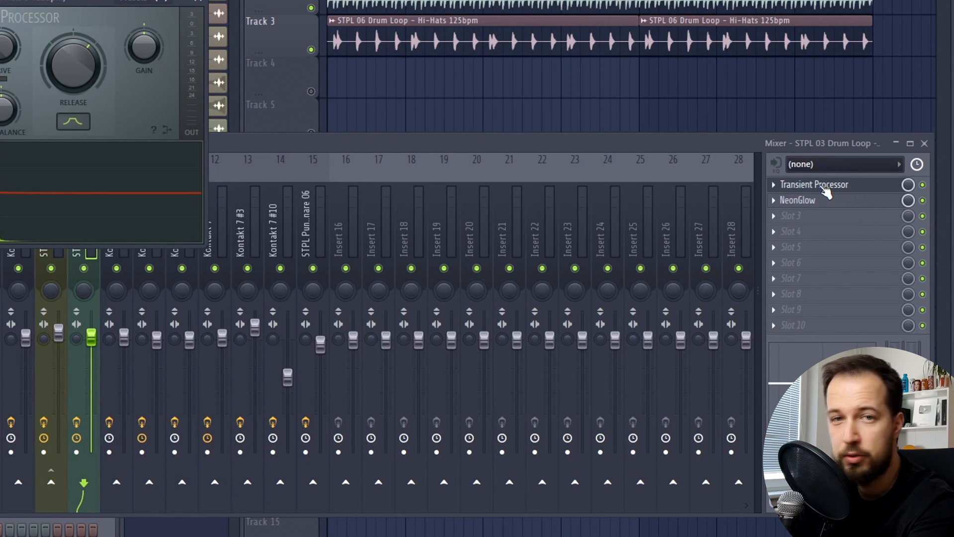
drag(825, 191, 837, 198)
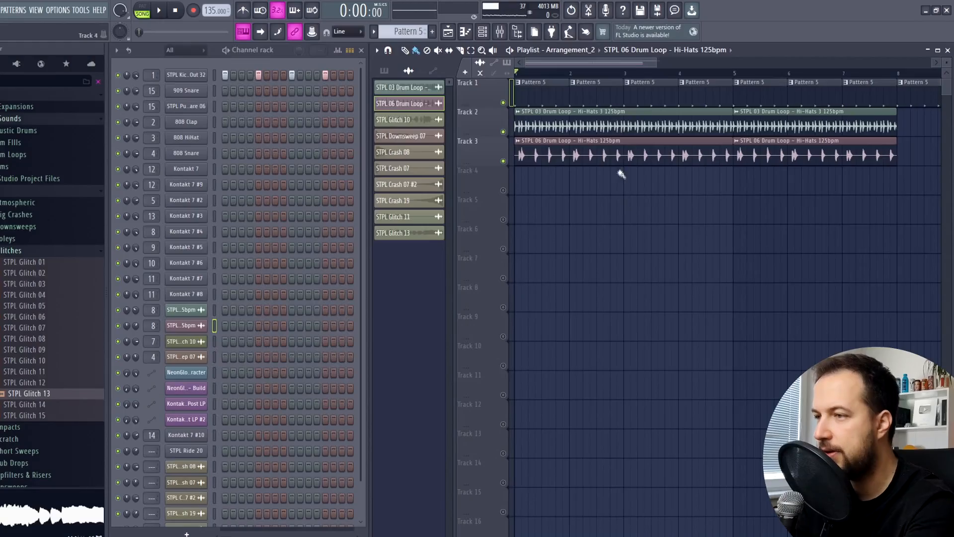
Play the arrangement with the Pattern 5 kick and both hi-hat loops together
key(space)
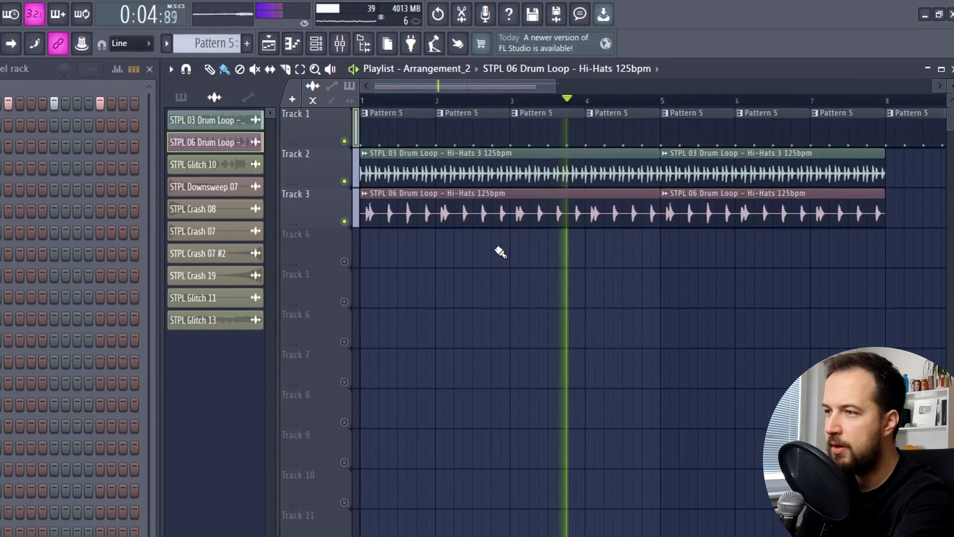
key(space)
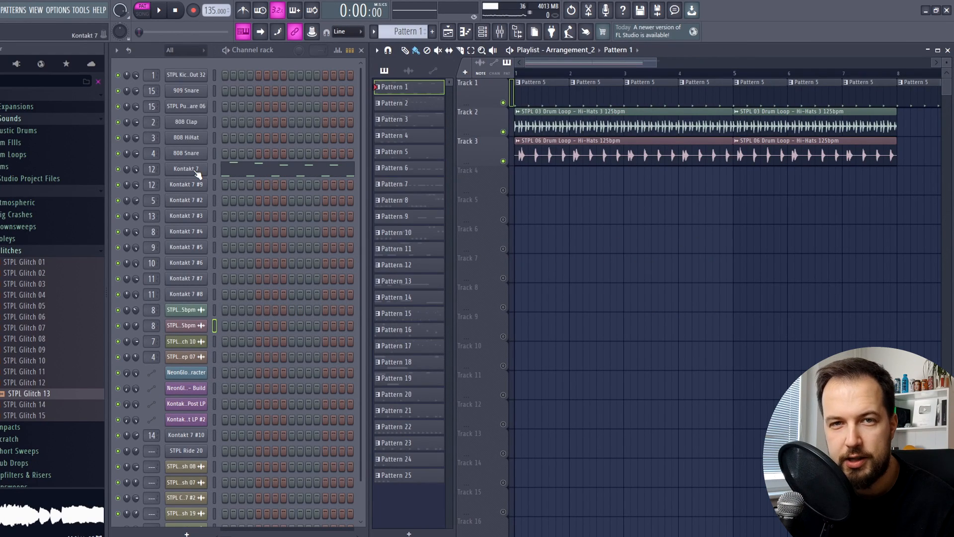
Open the first Kontakt 7 channel and audition several notes of Utopia's Acid Shot sound
click(197, 172)
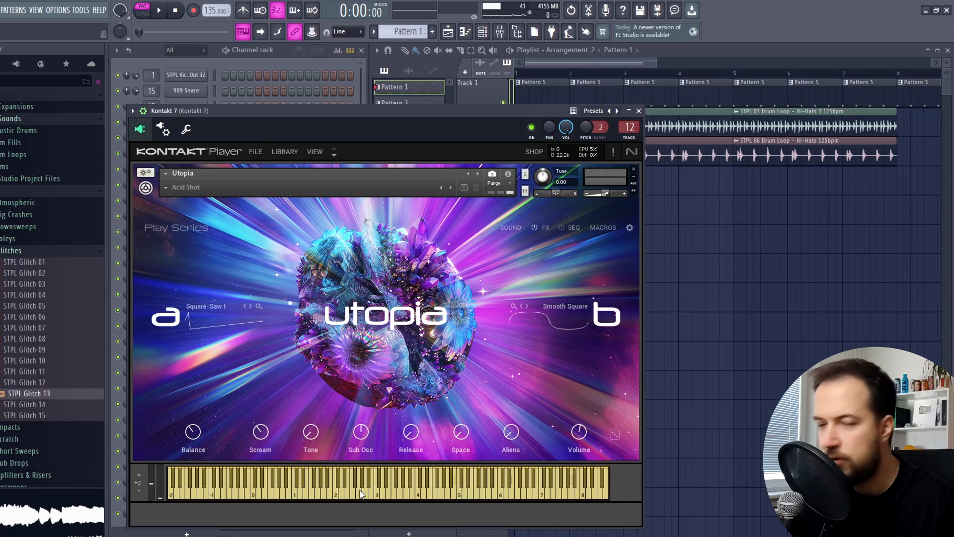
click(373, 492)
click(380, 493)
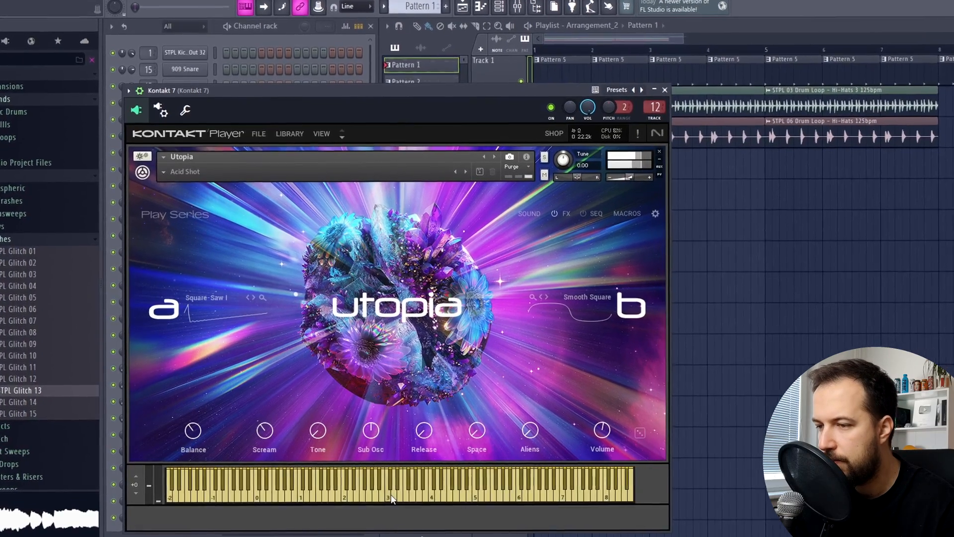
click(388, 492)
click(369, 497)
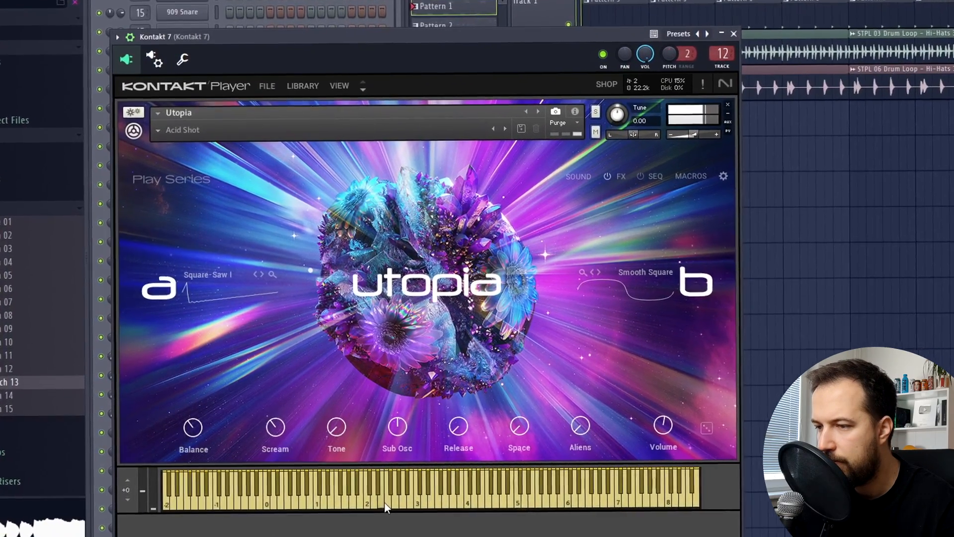
click(343, 499)
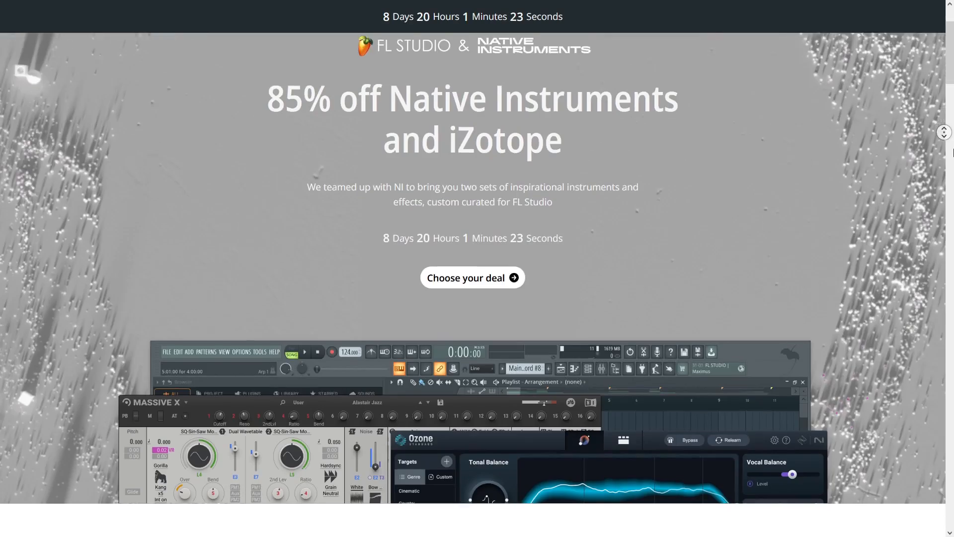
middle_click(944, 132)
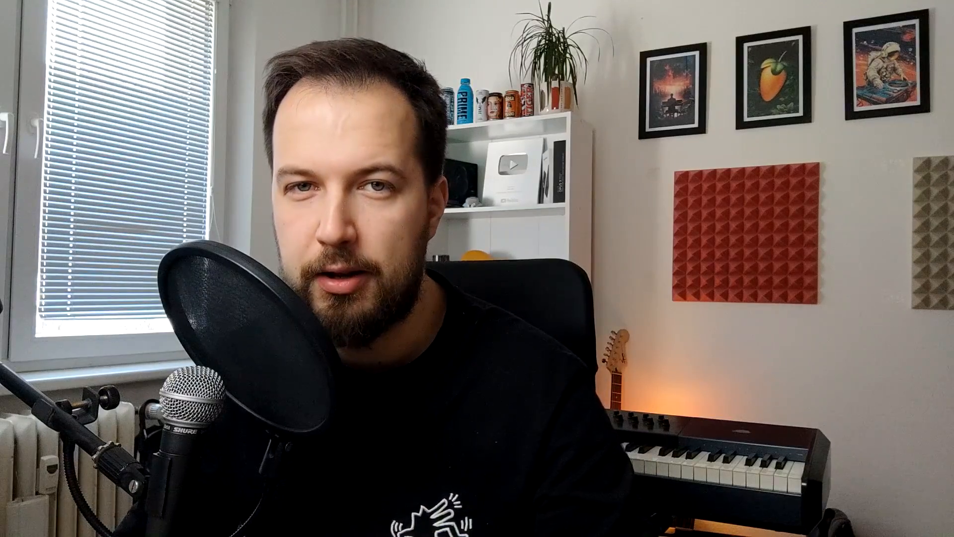
middle_click(943, 131)
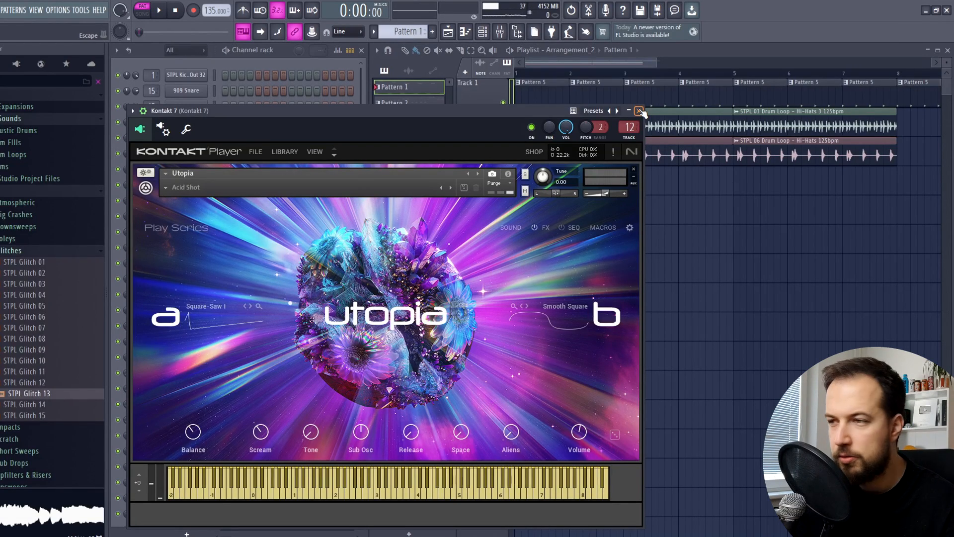
Close the Kontakt 7 instrument, examine its Pattern 1 notes in the piano roll and play the melody
click(639, 110)
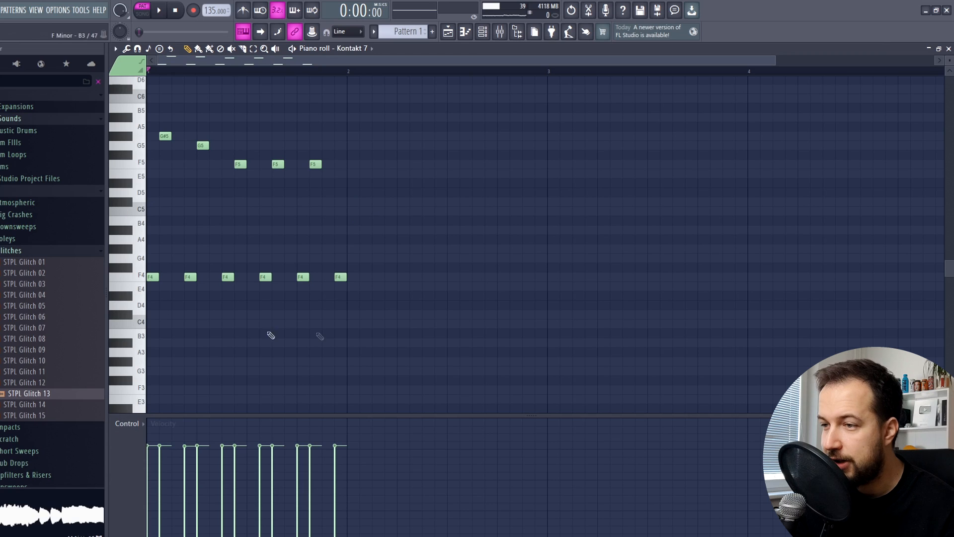
scroll(300, 189, up, 2)
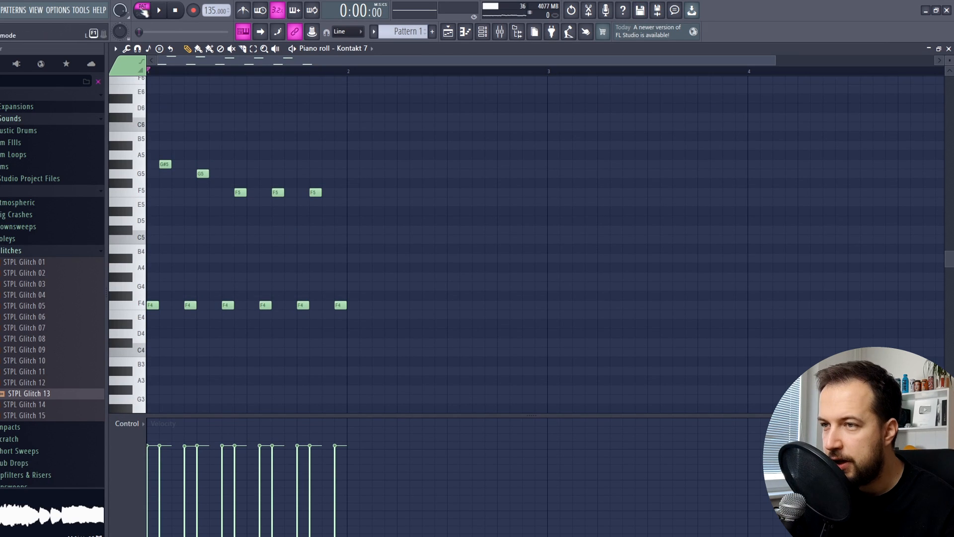
click(163, 12)
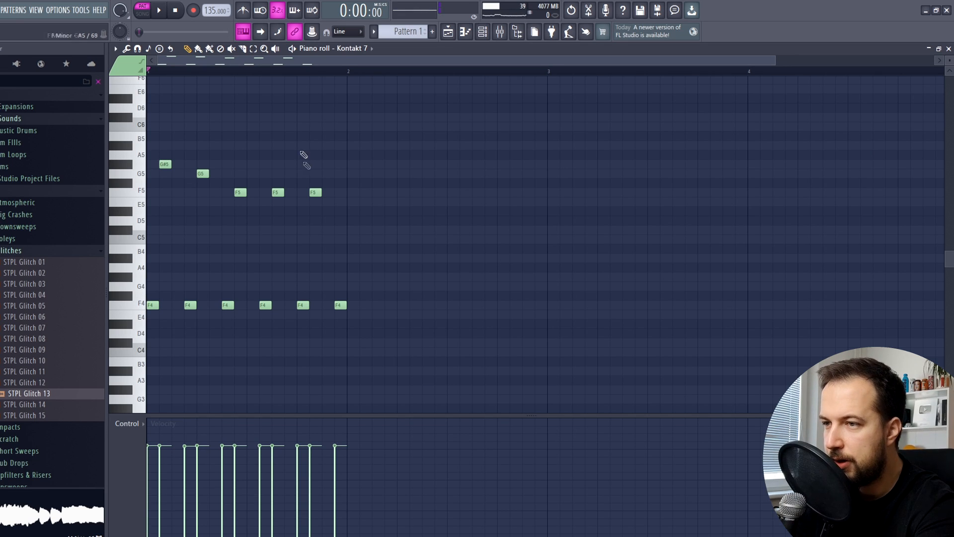
click(166, 163)
click(202, 174)
click(240, 192)
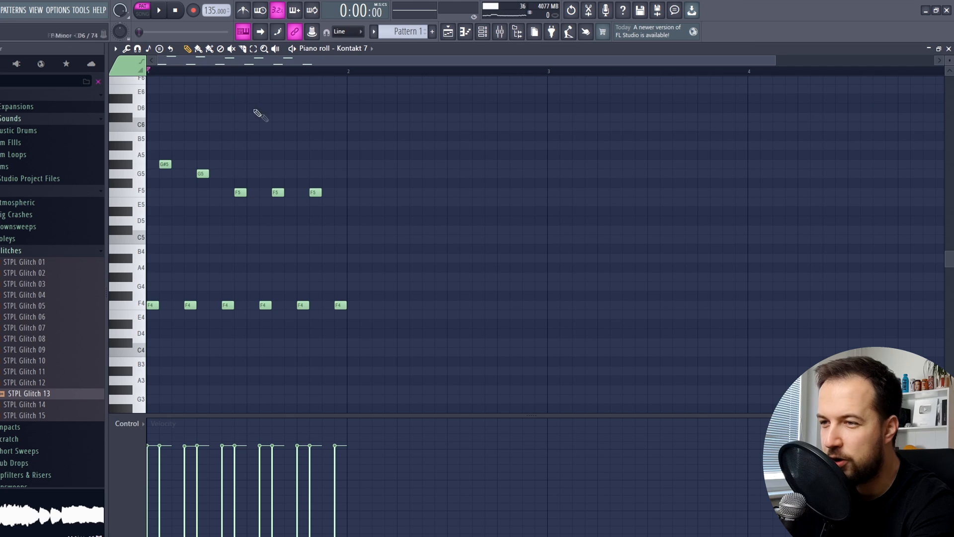
key(space)
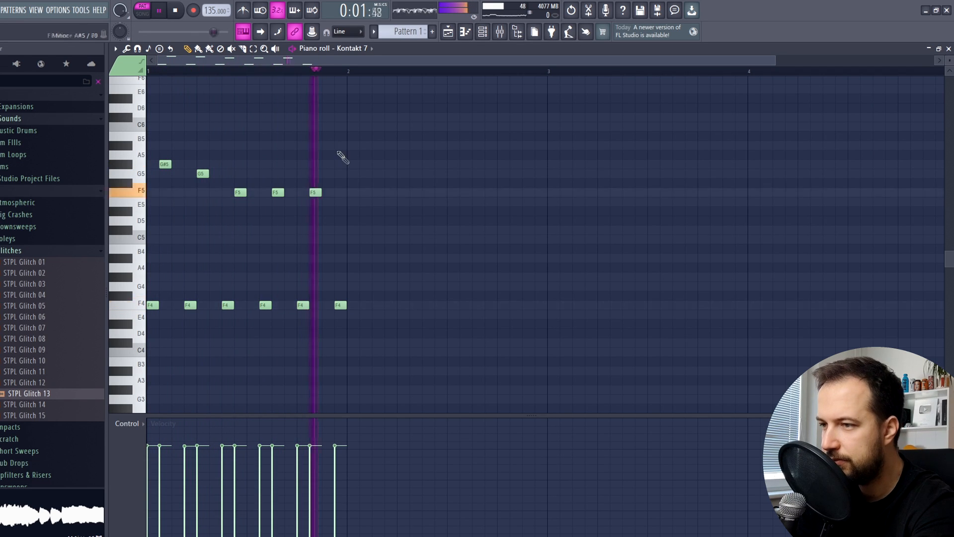
key(space)
Set the piano roll's scale highlighting to root note F with the Minor Natural (Aeolian) scale
scroll(420, 101, down, 1)
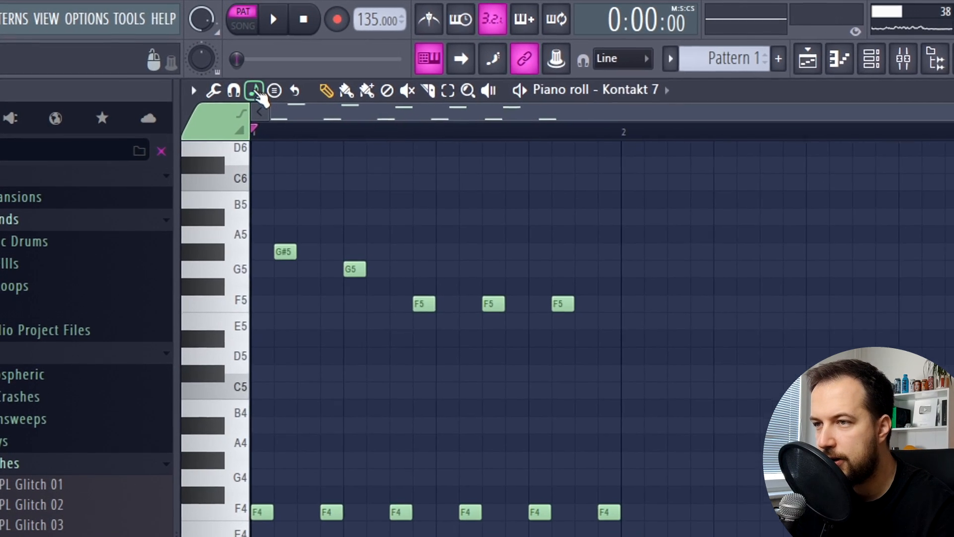
click(148, 48)
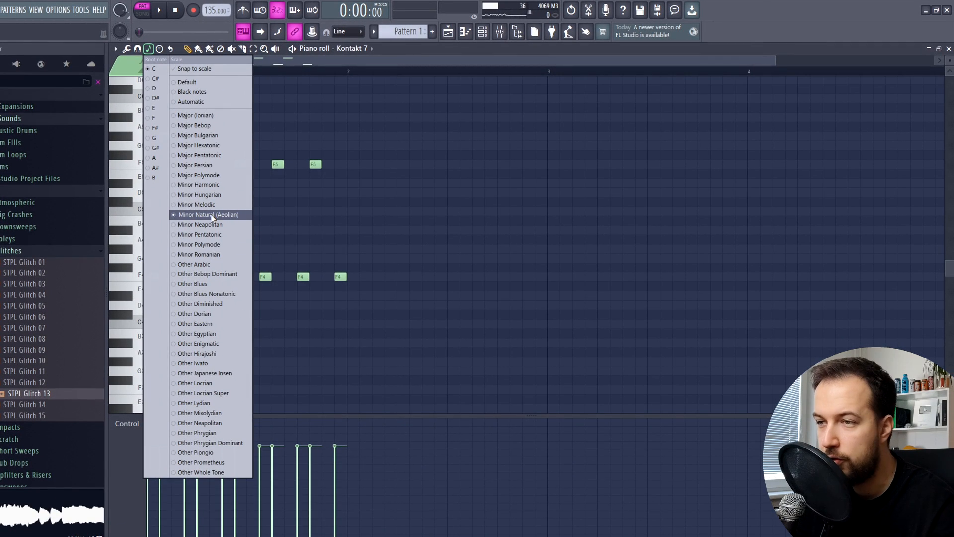
click(160, 122)
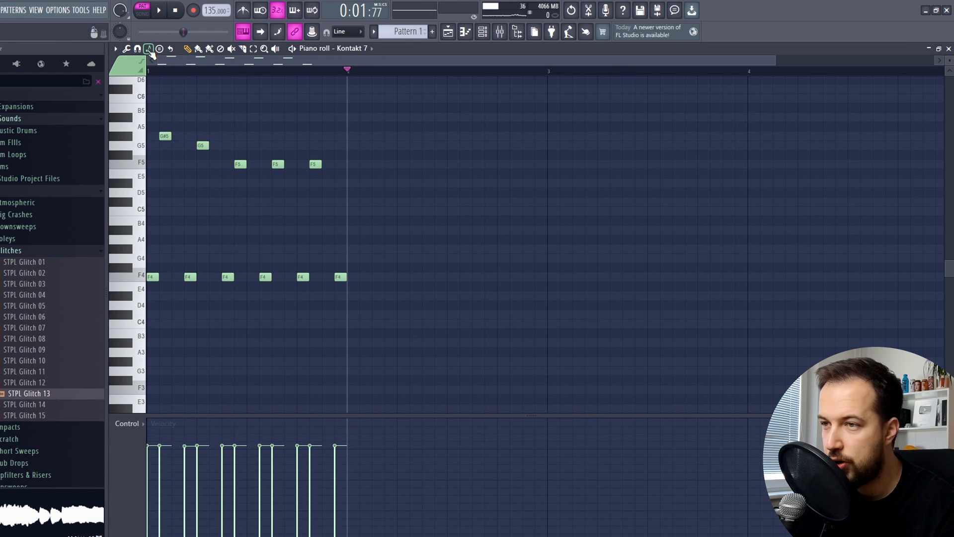
click(149, 50)
click(220, 210)
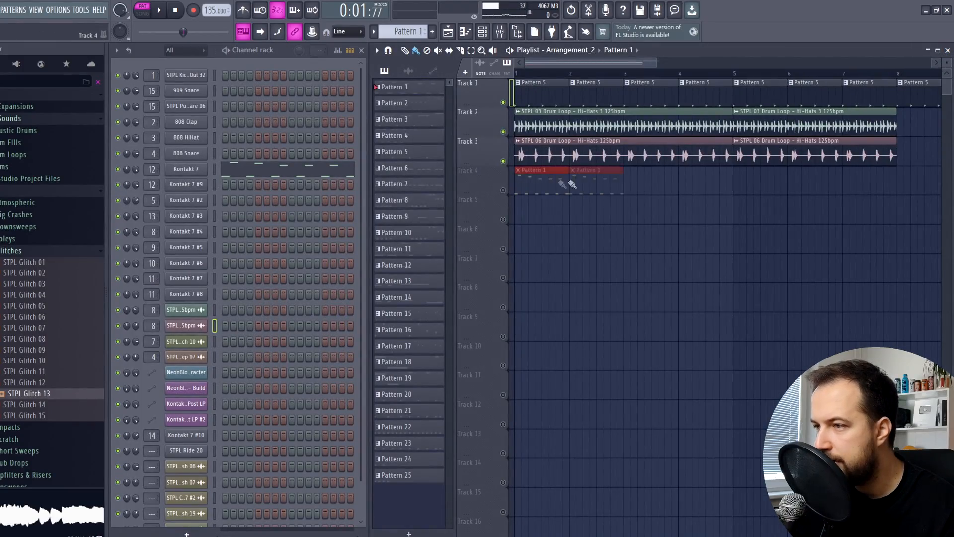
Place four consecutive Pattern 1 clips from bar 1 on Track 4, and open Kickstart on the Kontakt 7 mixer track
drag(571, 185, 685, 185)
click(500, 31)
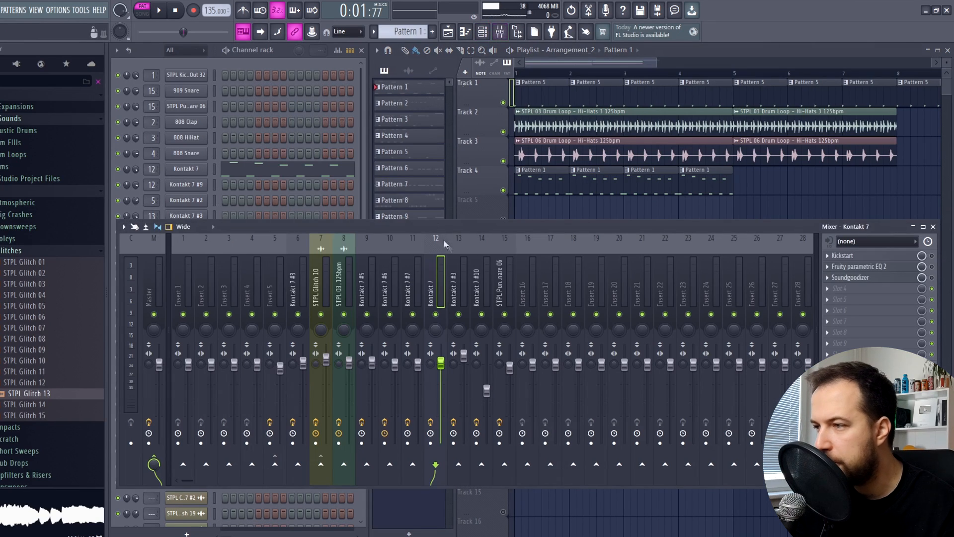
click(844, 256)
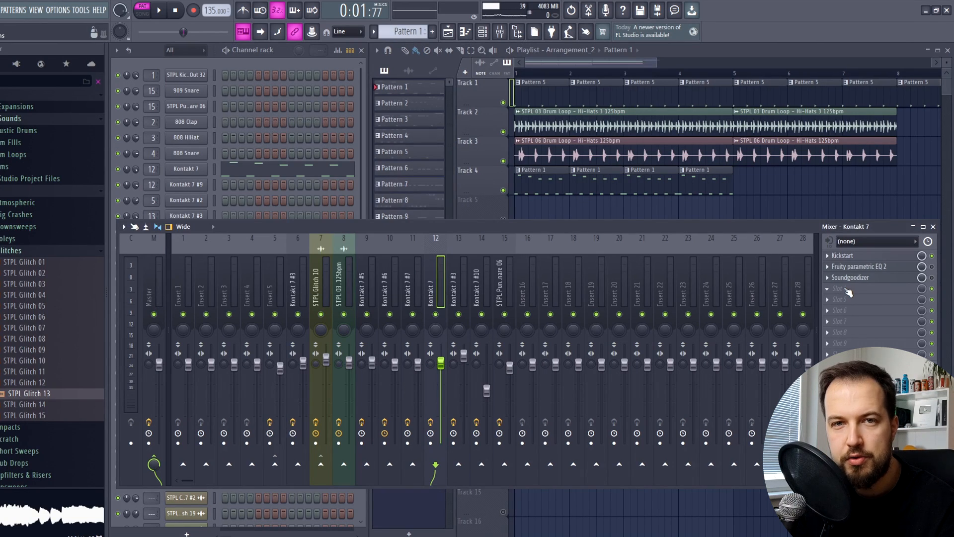
Try Gross Beat in the fourth effect slot of the Kontakt 7 track with its Sidechain a and Sidechain b volume presets
click(848, 292)
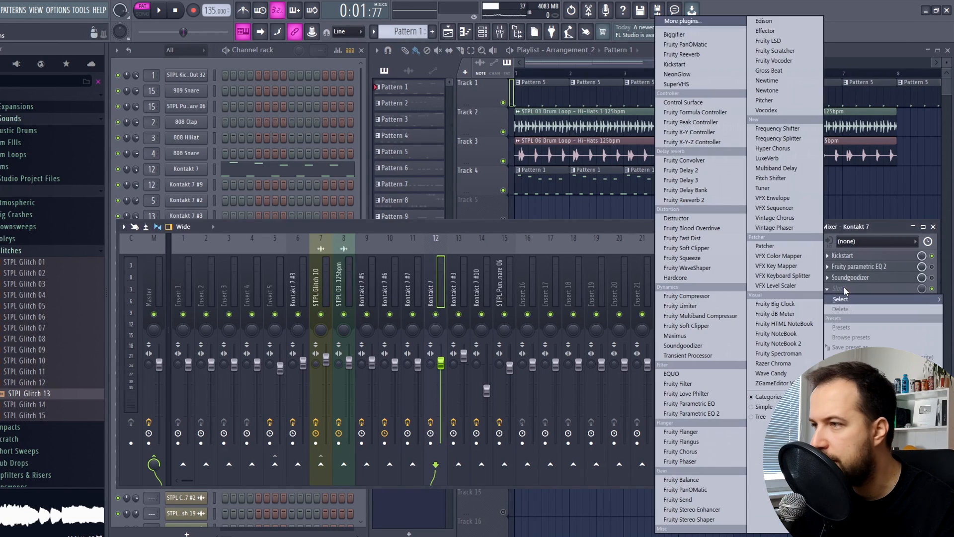
click(786, 69)
click(557, 165)
click(596, 231)
click(204, 395)
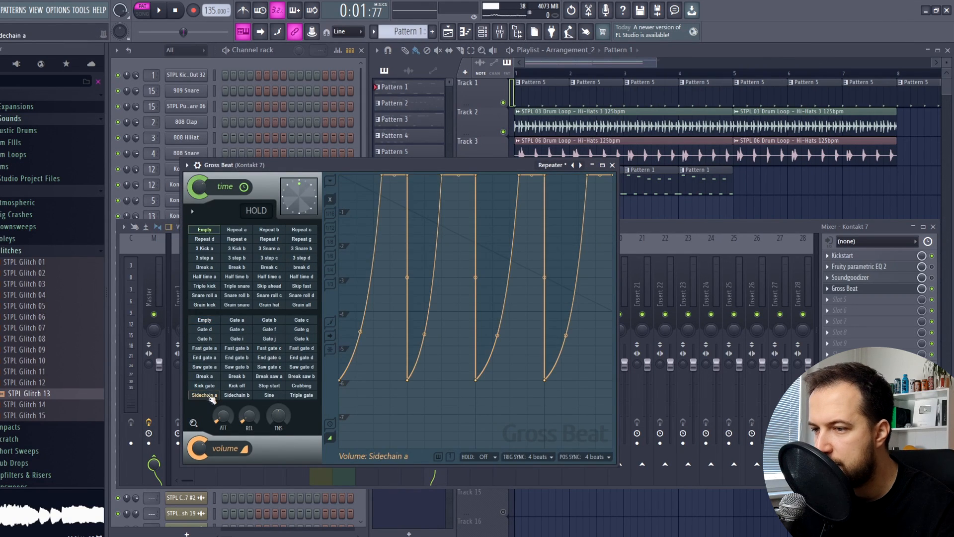
click(238, 396)
click(612, 165)
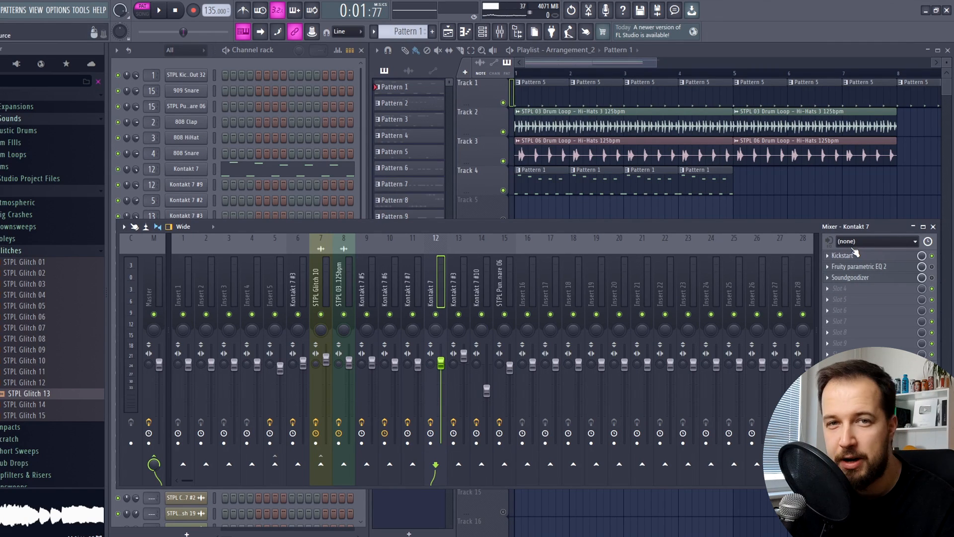
Check the low cut in Kontakt 7's Fruity parametric EQ 2, enable and inspect Soundgoodizer, and close the mixer
click(856, 266)
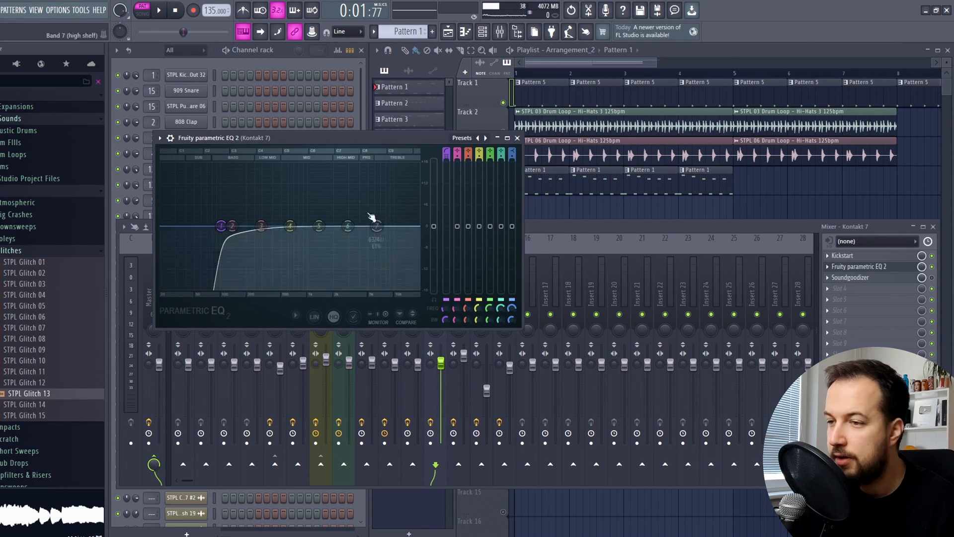
click(932, 278)
click(850, 277)
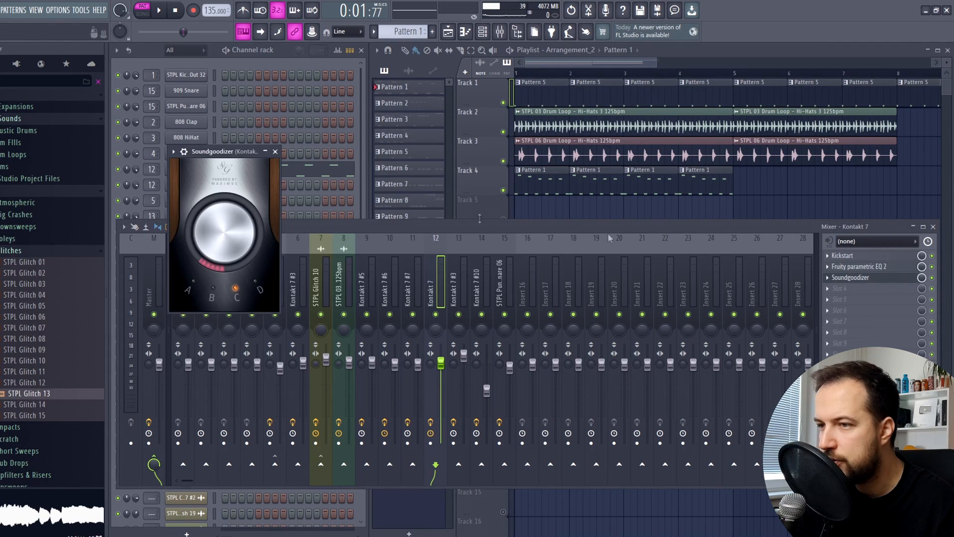
click(275, 152)
click(934, 227)
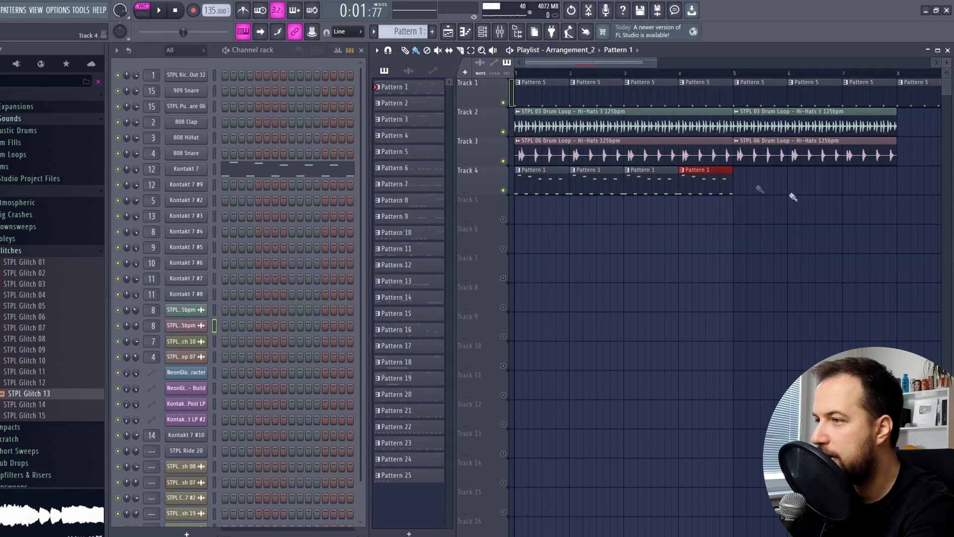
Play the whole arrangement in song mode with the Pattern 1 melody alongside the kick and hi-hats
key(l)
key(space)
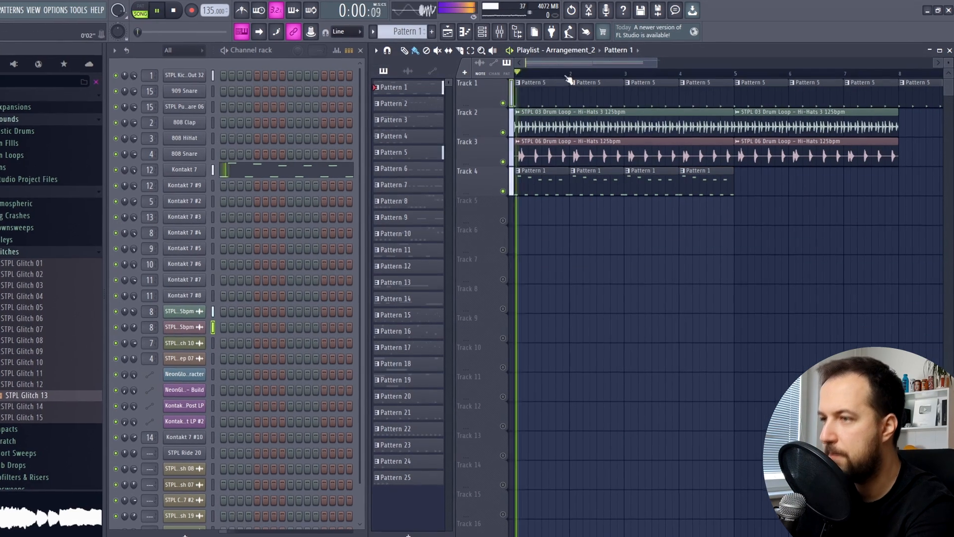
scroll(570, 76, down, 2)
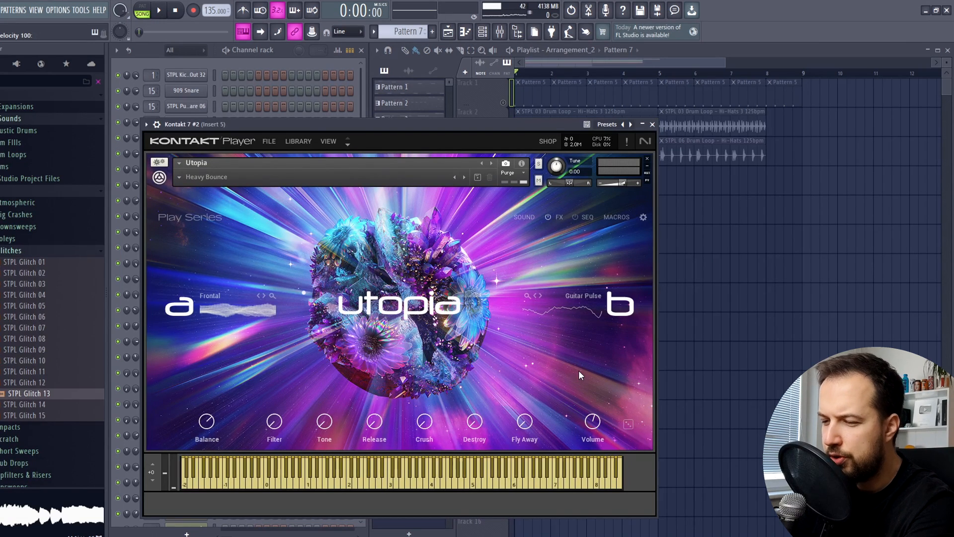
Close the Heavy Bounce instrument of Kontakt 7 #2, examine its Pattern 7 notes in the piano roll and play them
key(Escape)
click(308, 201)
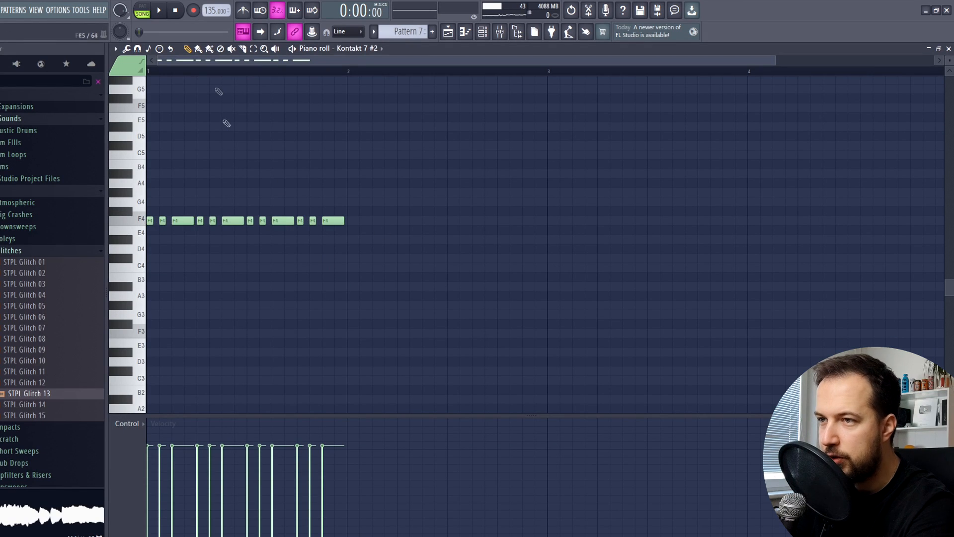
key(space)
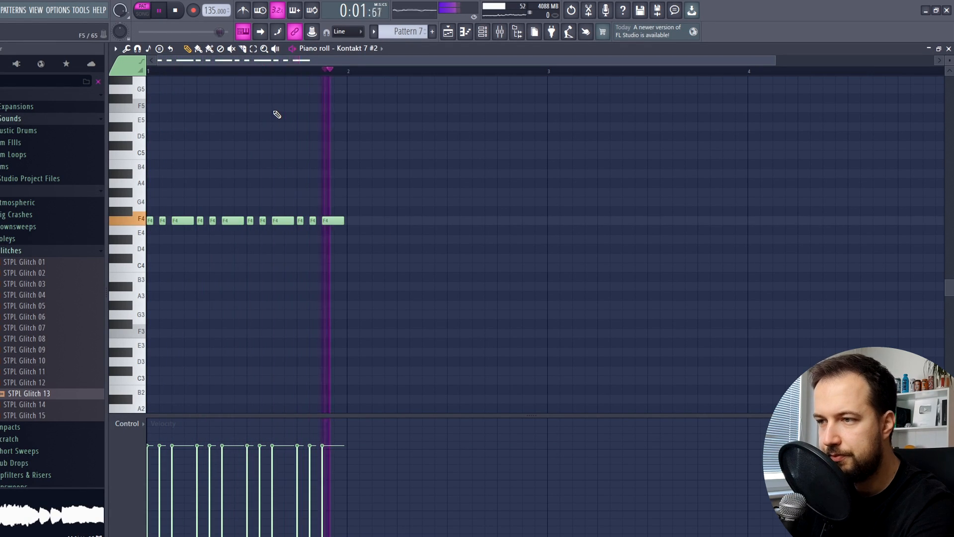
key(space)
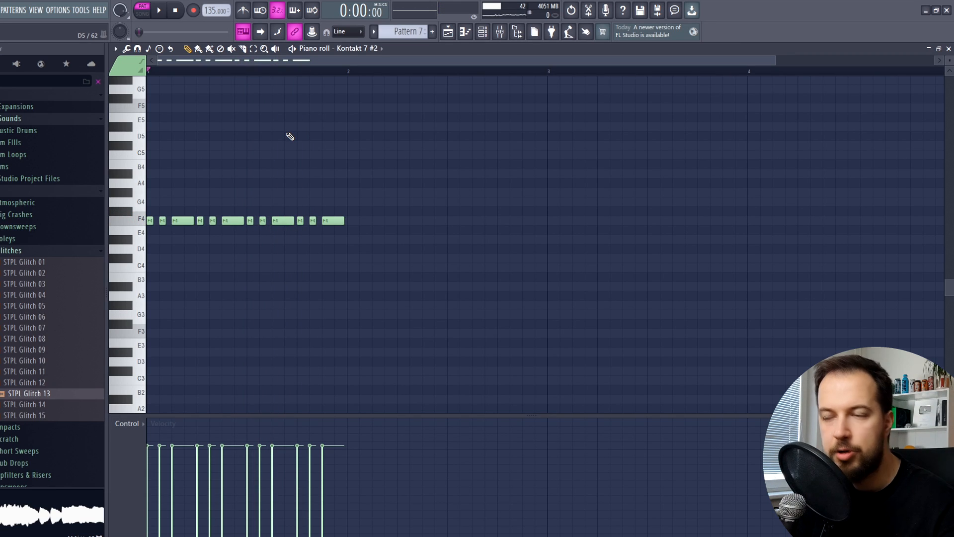
scroll(180, 250, up, 2)
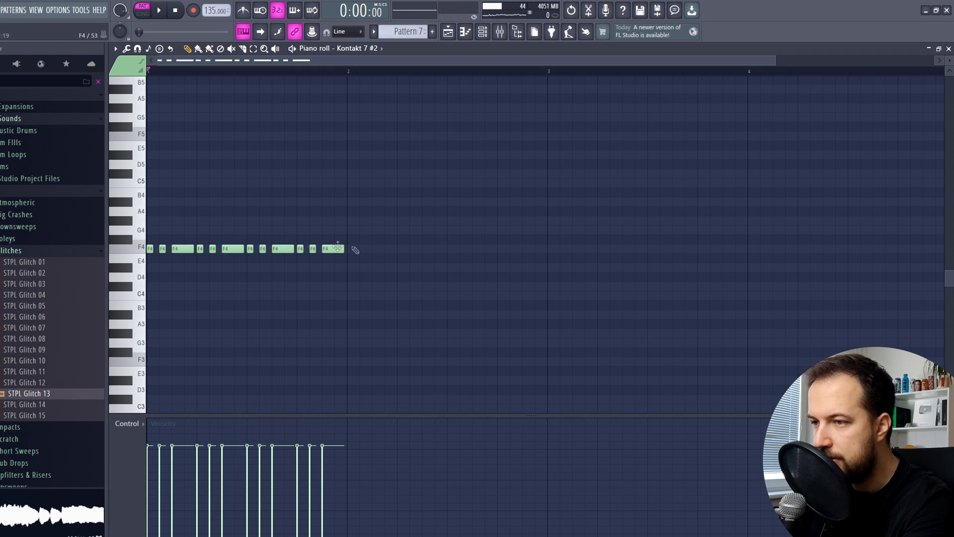
Open Kickstart and Fruity parametric EQ 2 on Insert 5 and play Pattern 7 to examine the low-end boost
click(500, 31)
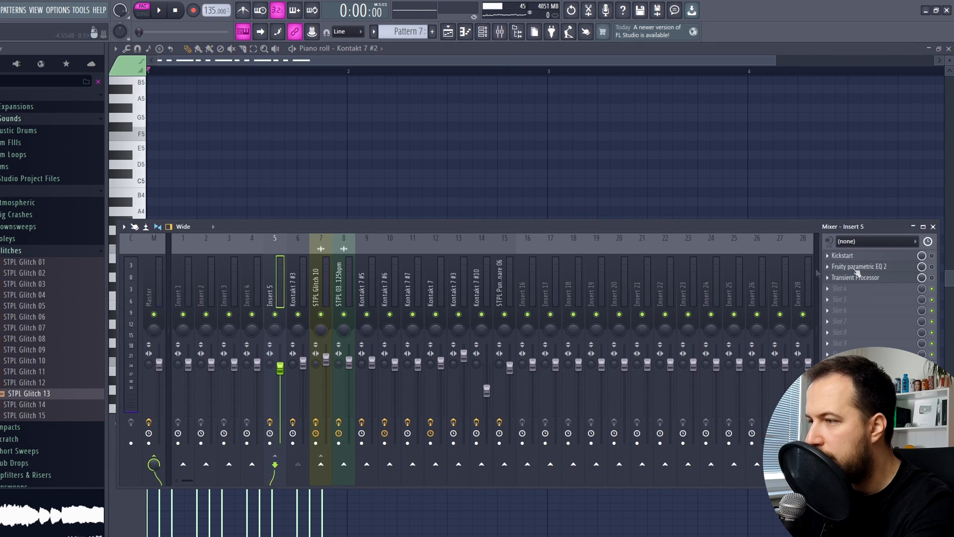
click(844, 255)
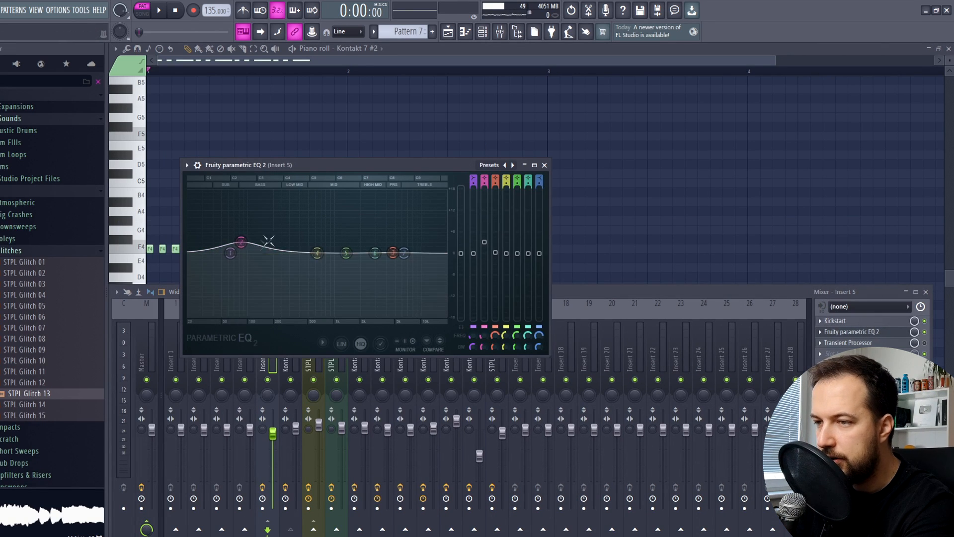
key(space)
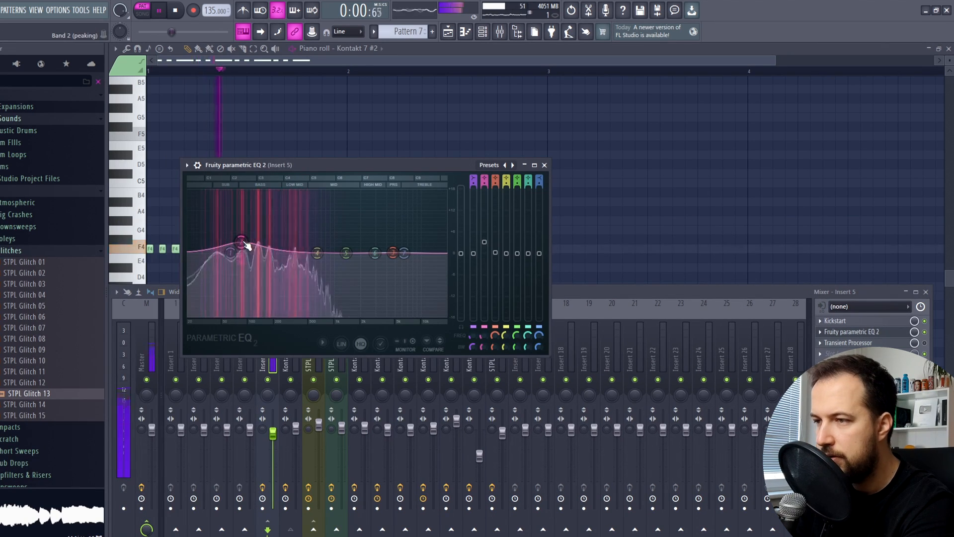
key(space)
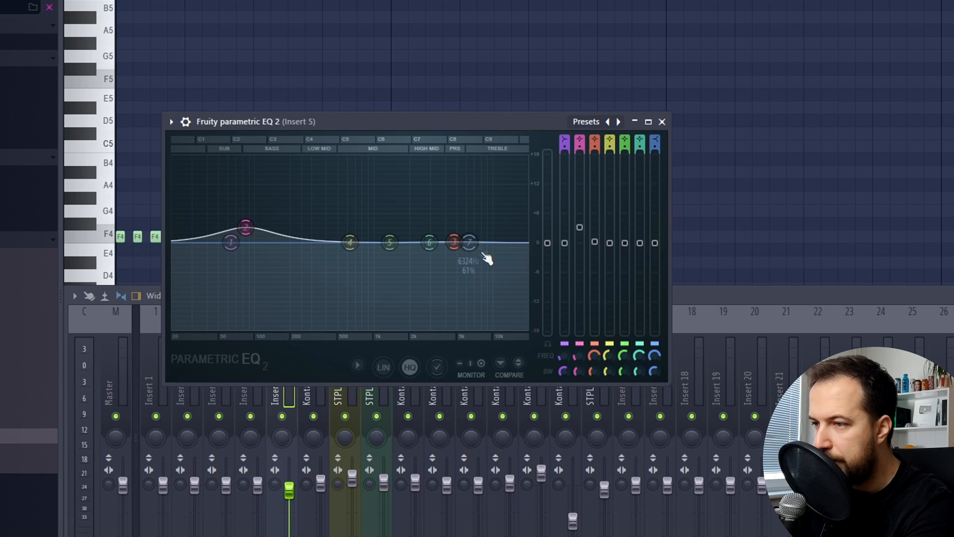
Make band 7 of Insert 5's equalizer a steep low pass at about 2 kHz, play the result and close the equalizer
right_click(470, 244)
mouse_move(497, 281)
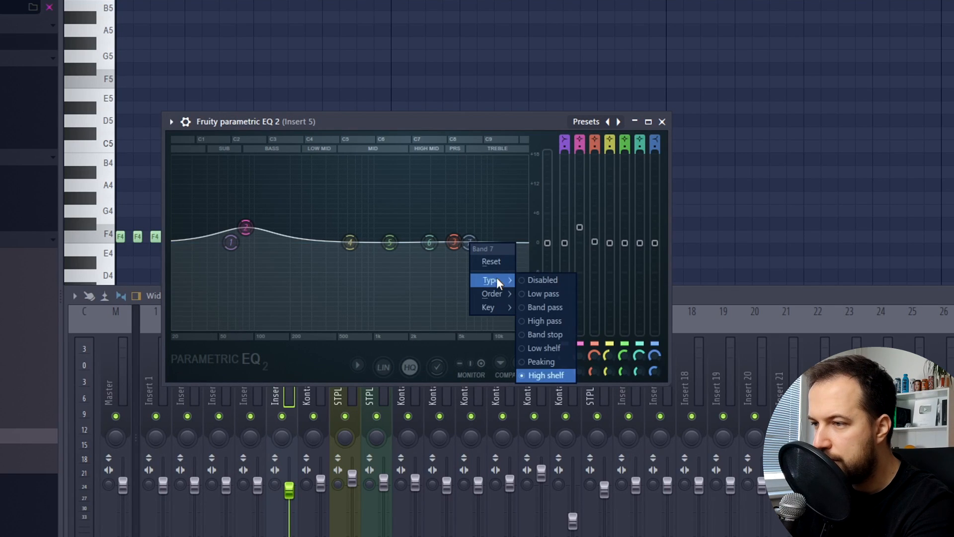
click(541, 296)
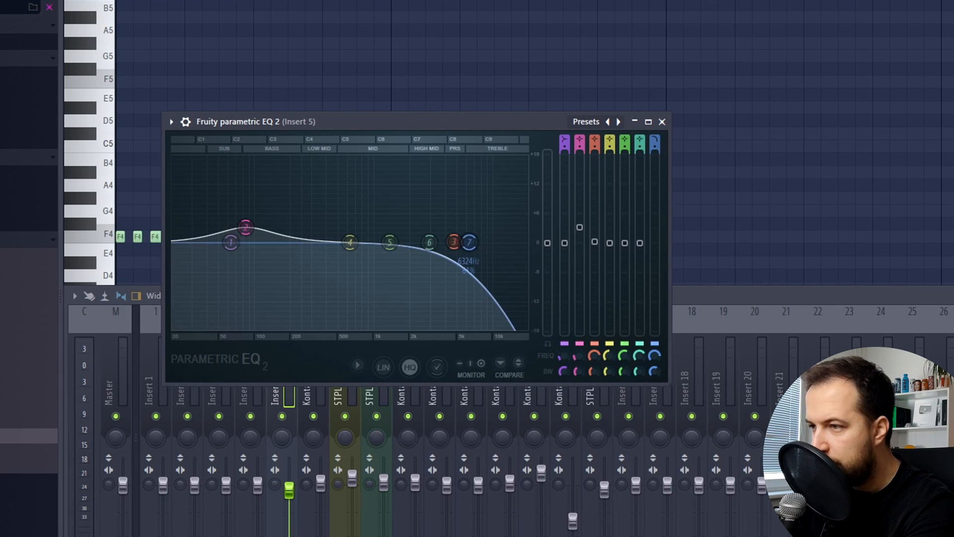
drag(470, 242, 420, 242)
key(space)
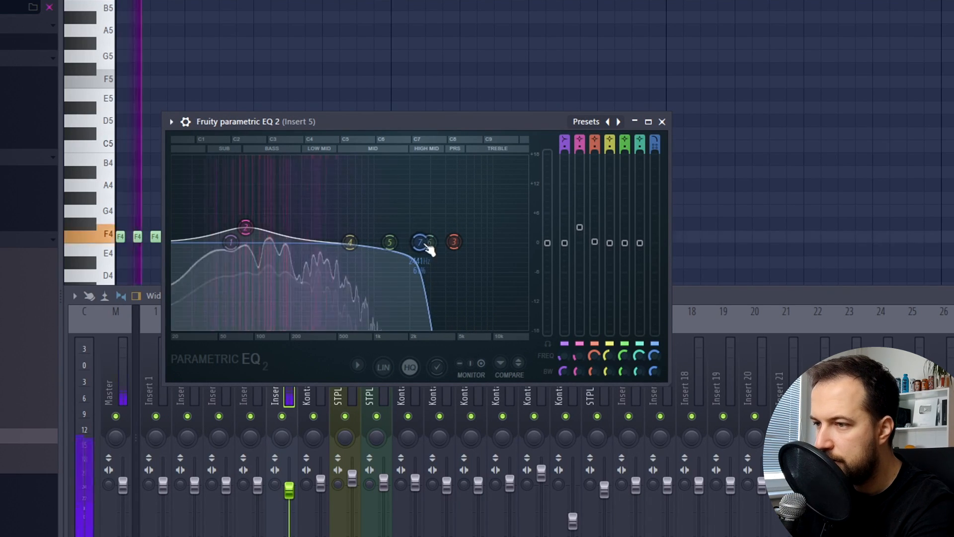
click(662, 121)
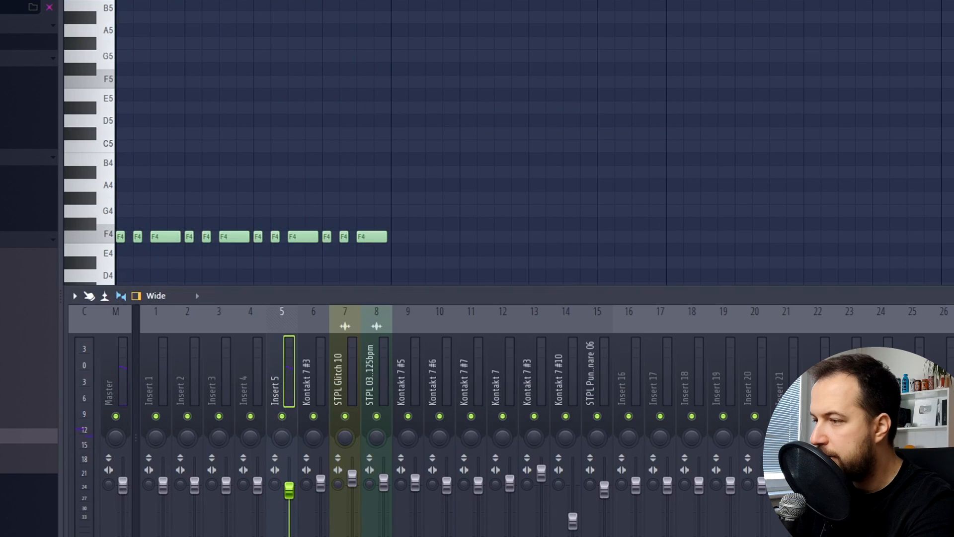
Open the Transient Processor on Insert 5, examine its attack setting and play Pattern 7 through it
click(952, 363)
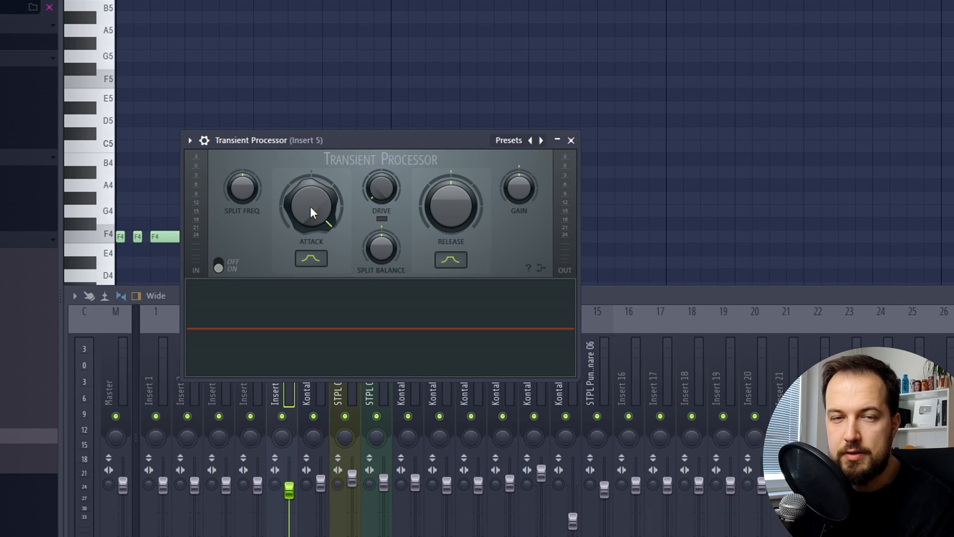
key(space)
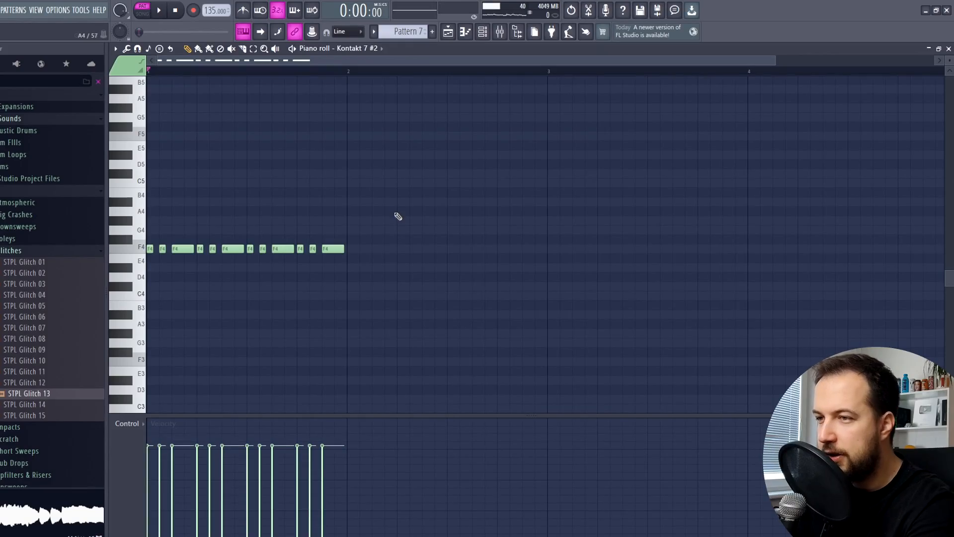
key(space)
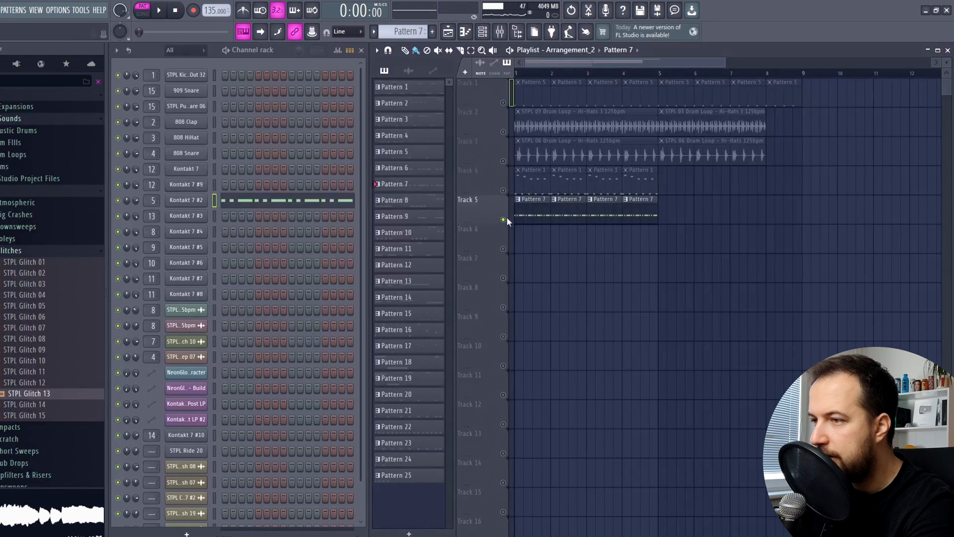
Unmute the other tracks by ending Track 5's solo, and play the arrangement in song mode with Pattern 7 included
right_click(503, 220)
key(l)
key(space)
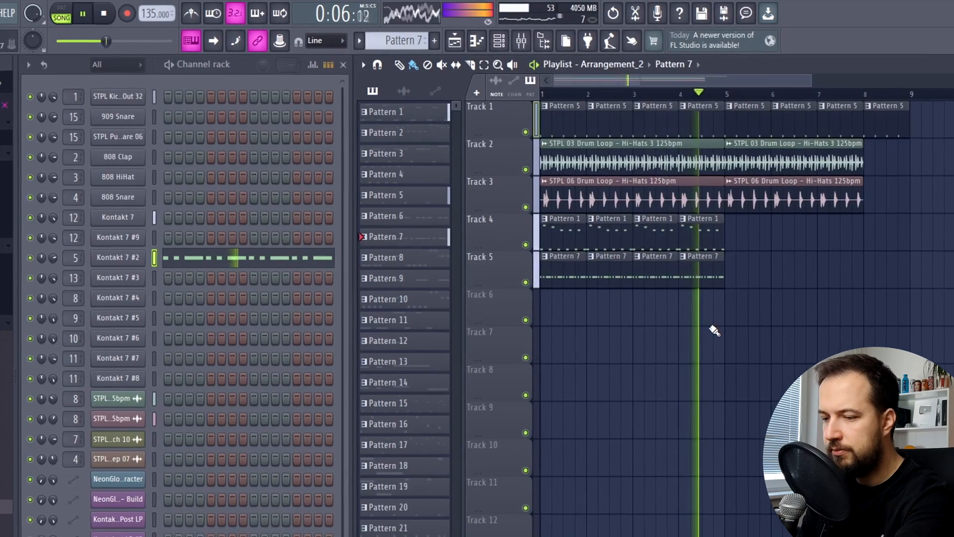
key(space)
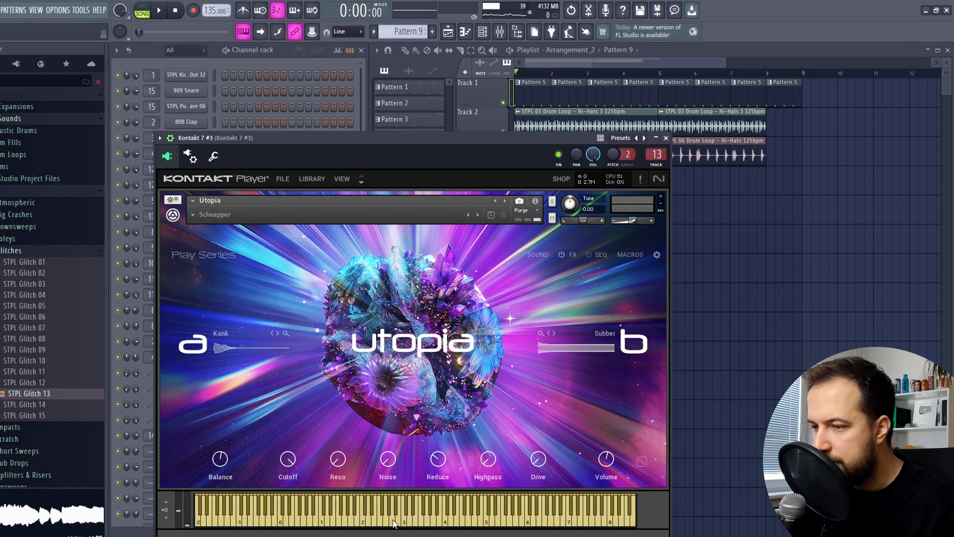
Audition Utopia's Schnapper sound in Kontakt 7 #3, examine its Pattern 9 notes in the piano roll and play them
click(378, 521)
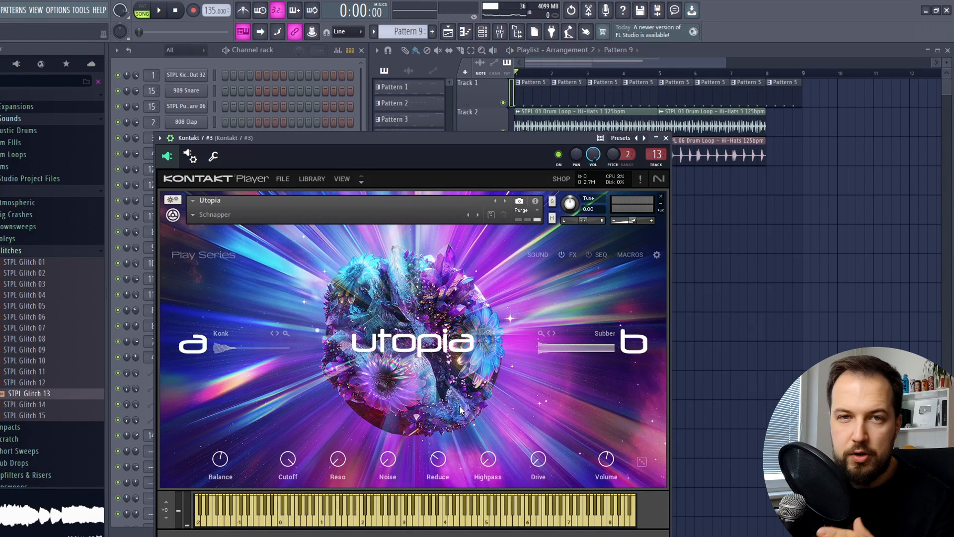
key(F7)
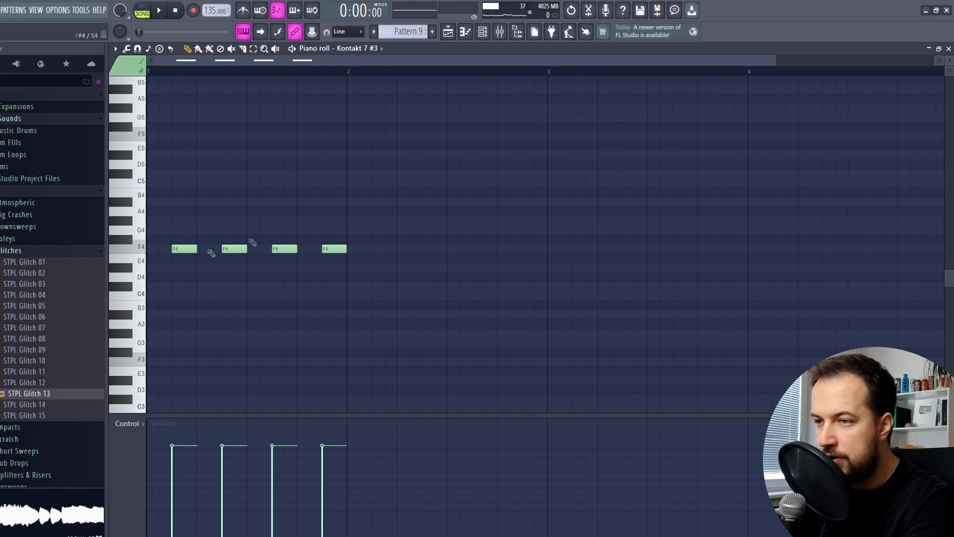
key(space)
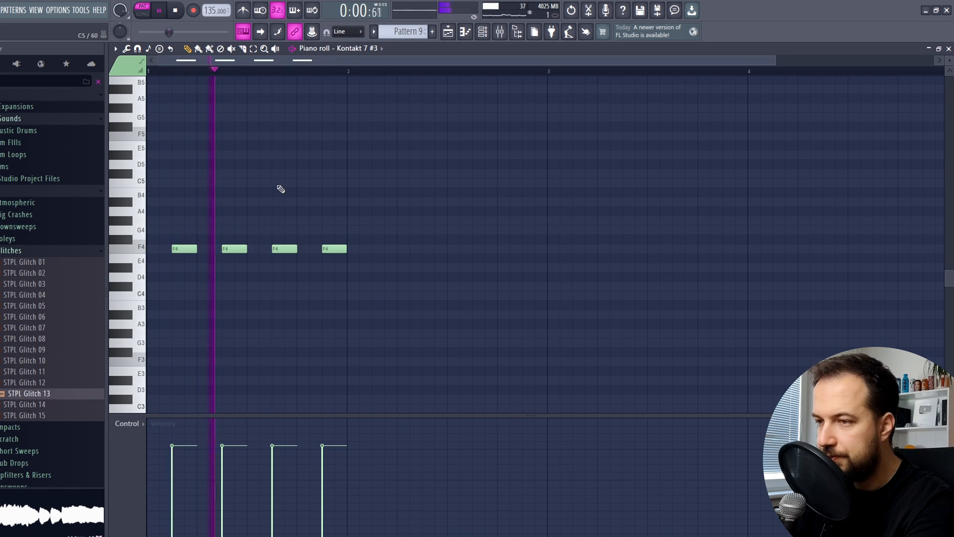
key(space)
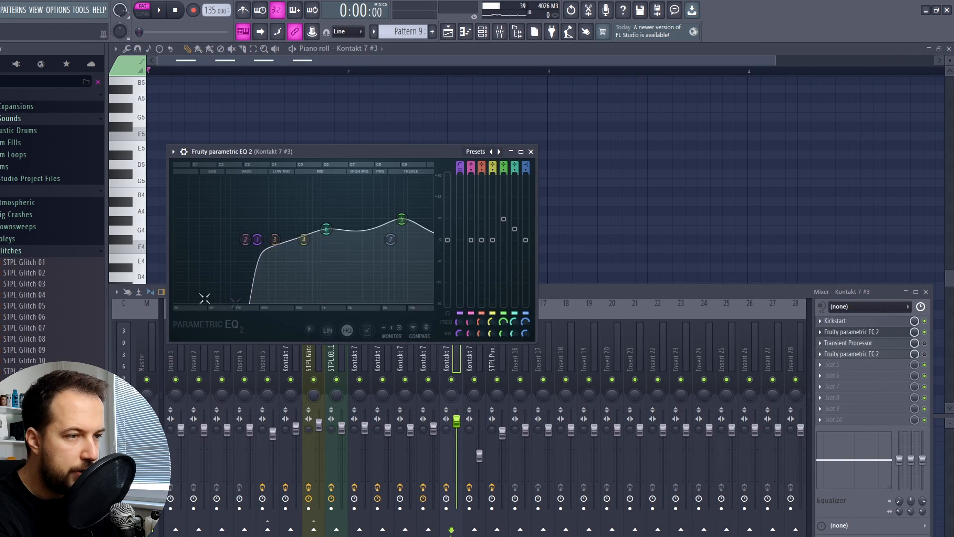
Shift the band 1 high pass slightly lower in the Kontakt 7 #3 equalizer, and open the Transient Processor on the same mixer track
right_click(394, 242)
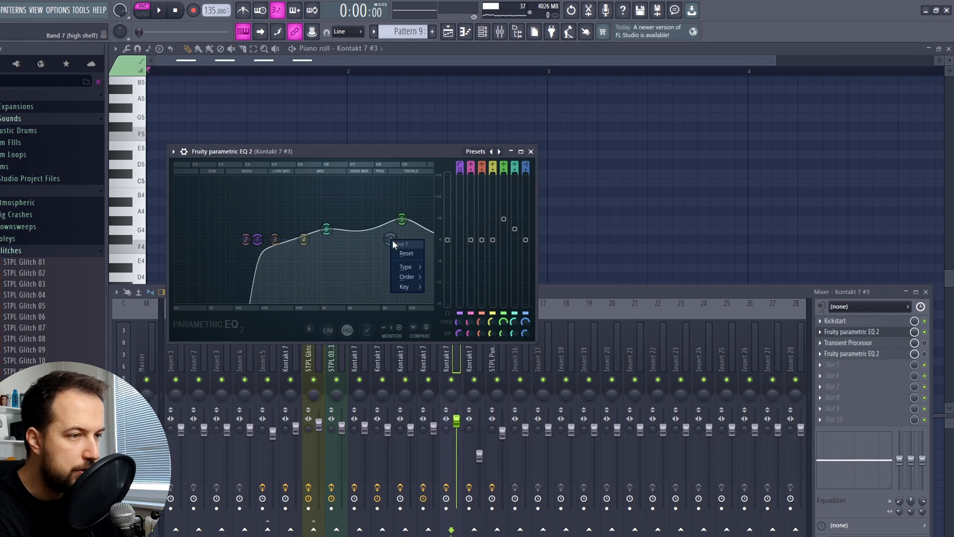
click(258, 239)
right_click(259, 242)
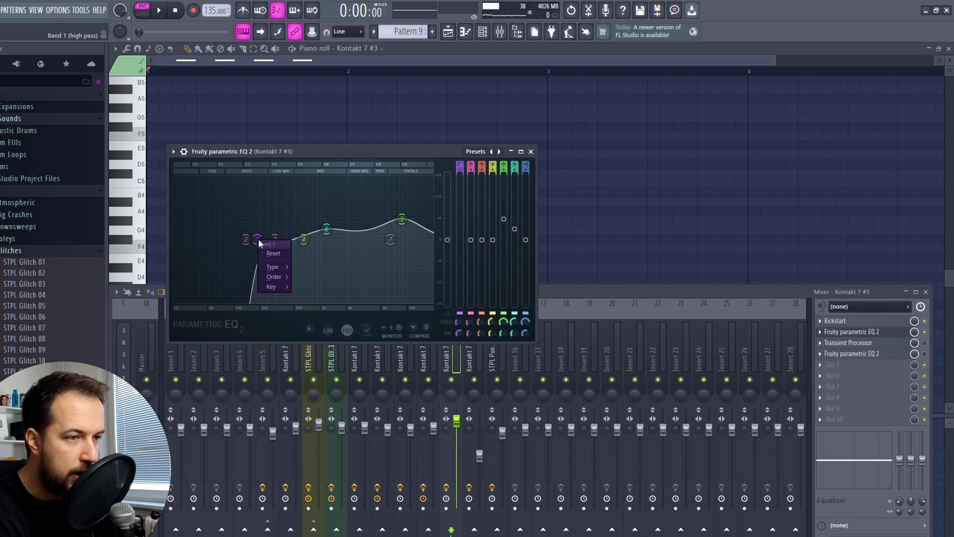
mouse_move(275, 268)
click(312, 296)
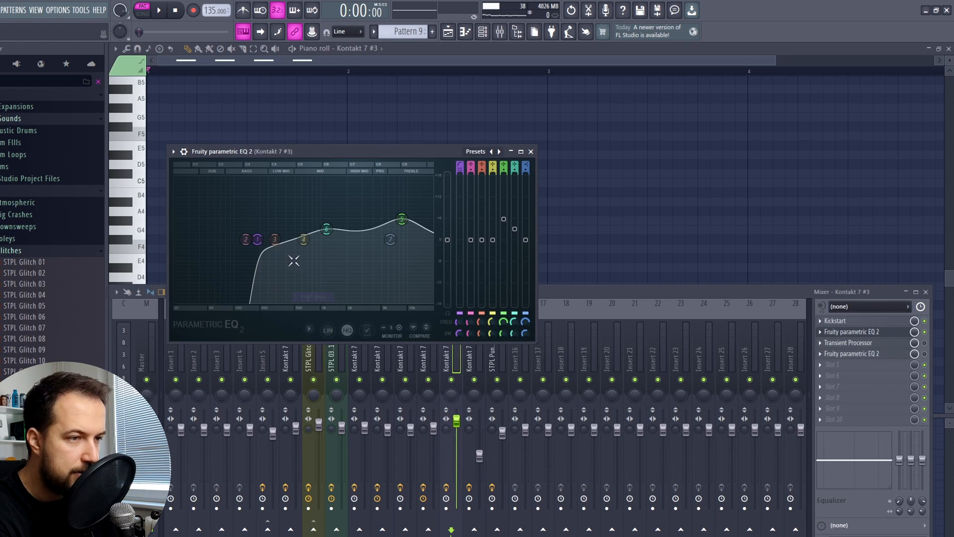
mouse_move(257, 239)
mouse_down()
mouse_move(207, 239)
mouse_move(255, 239)
mouse_up()
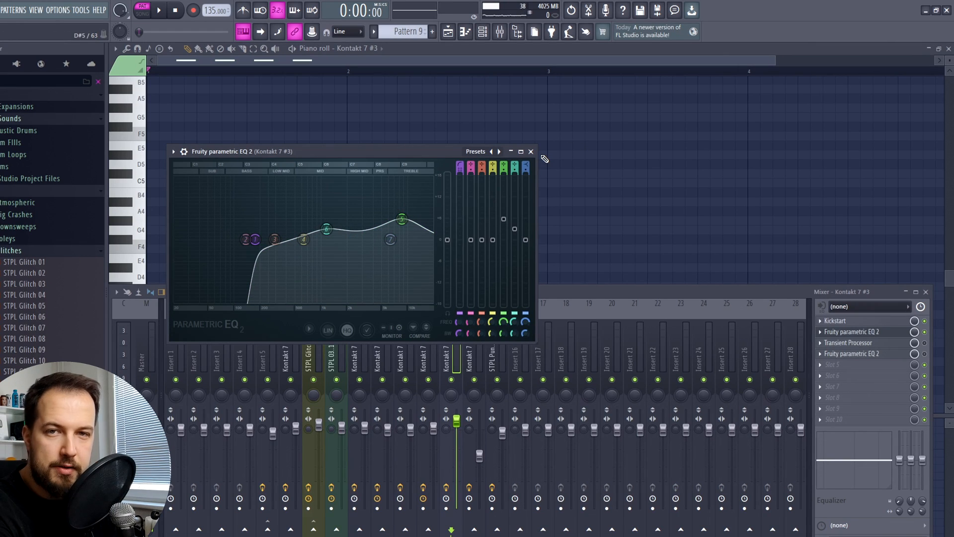
click(865, 342)
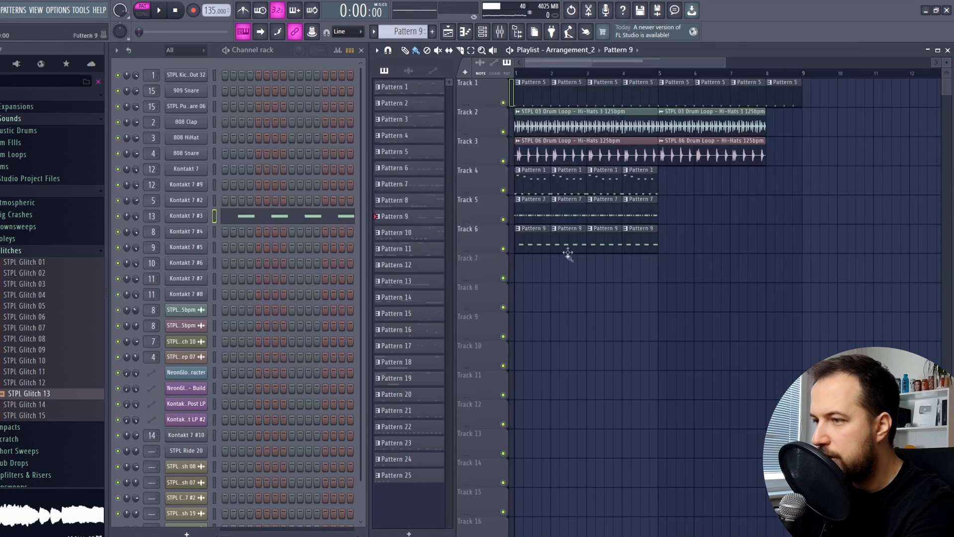
Duplicate the Pattern 1, Pattern 7 and Pattern 9 clips on Tracks 4 to 6 into bars 5 to 8 and play the arrangement
drag(691, 185, 485, 264)
ctrl+click(747, 211)
drag(683, 174, 476, 244)
key(ctrl+b)
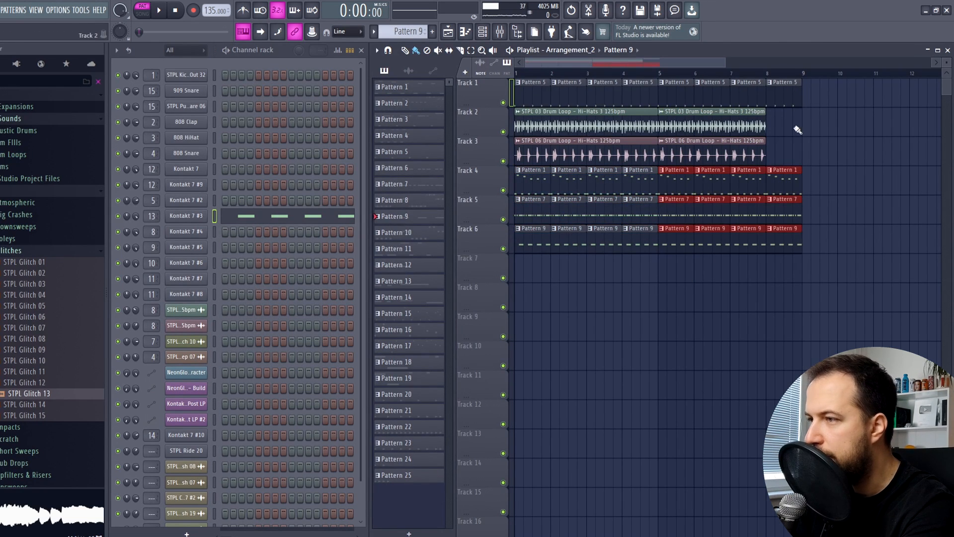
key(ctrl+d)
key(space)
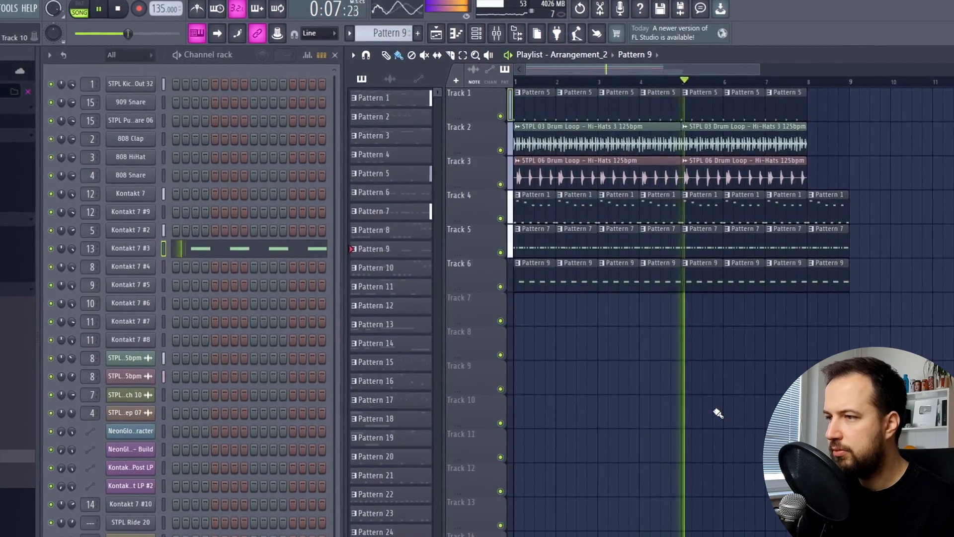
key(space)
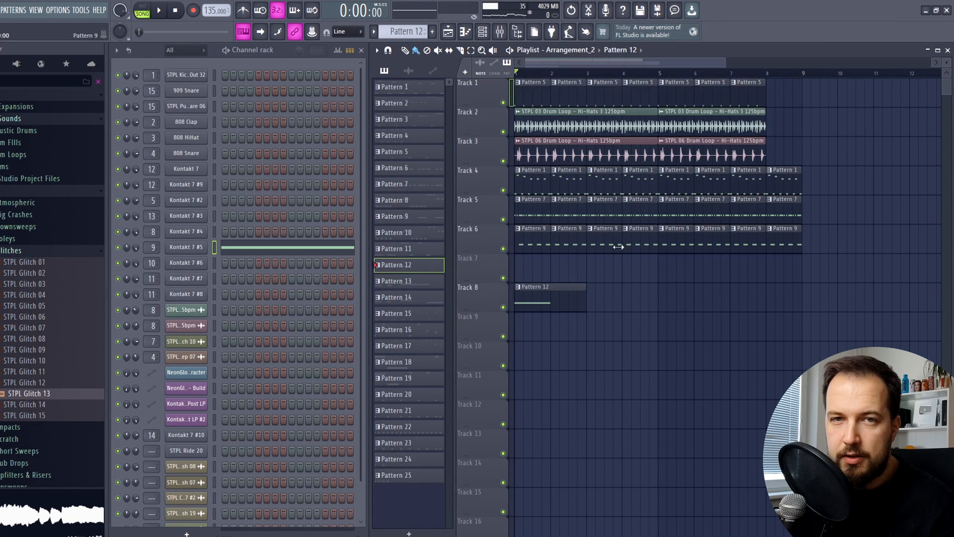
Solo Track 8 and play its Pattern 12 clip on its own
right_click(503, 307)
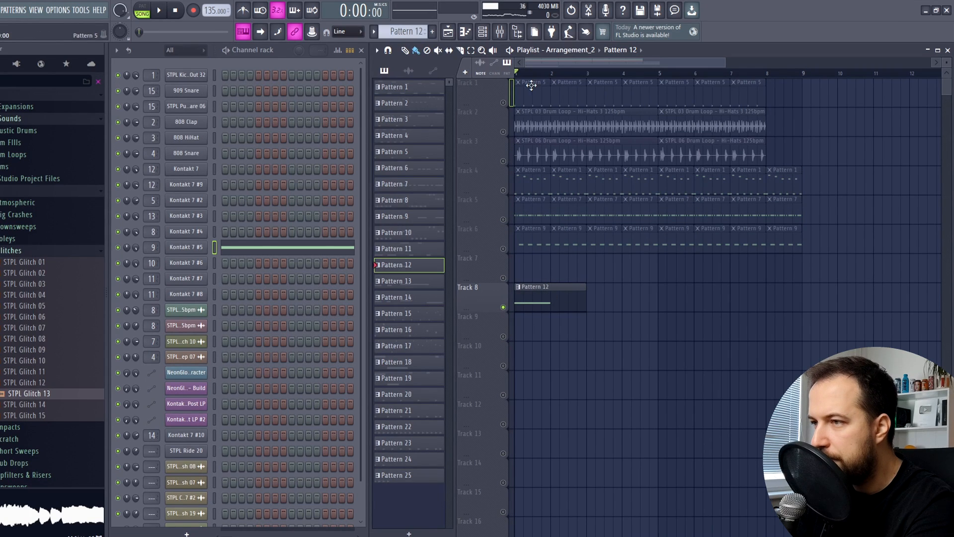
key(space)
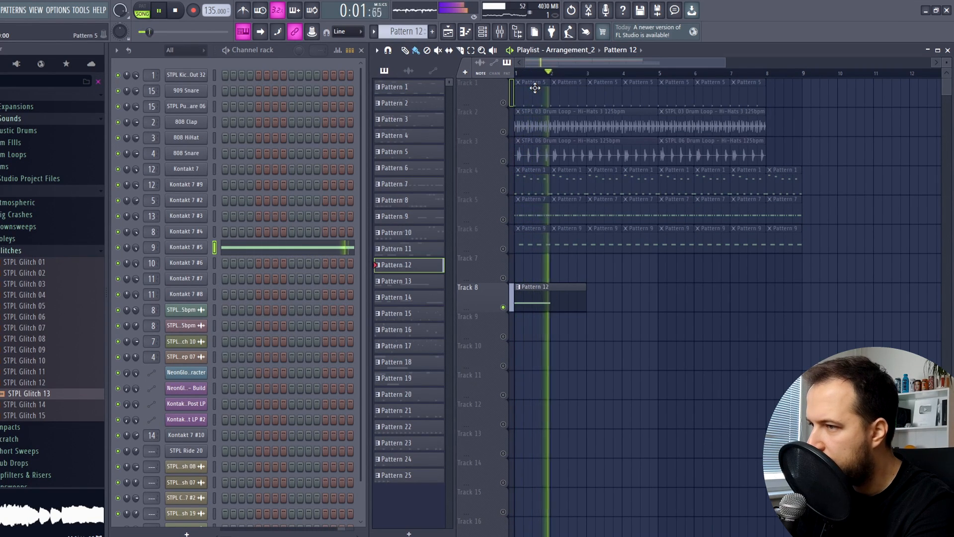
key(space)
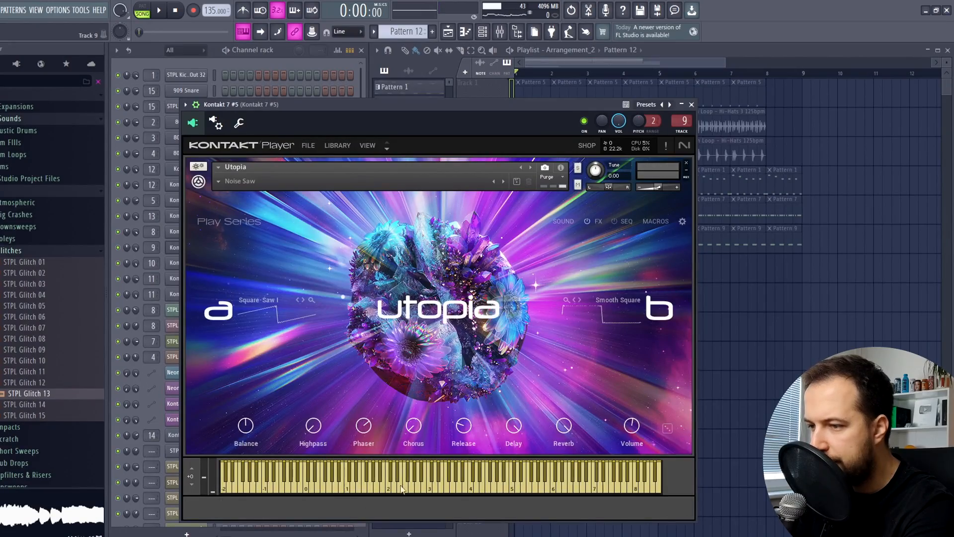
Audition Utopia's Noise Saw sound in Kontakt 7 #5, examine the equalizer on its mixer track and close the open windows
click(325, 491)
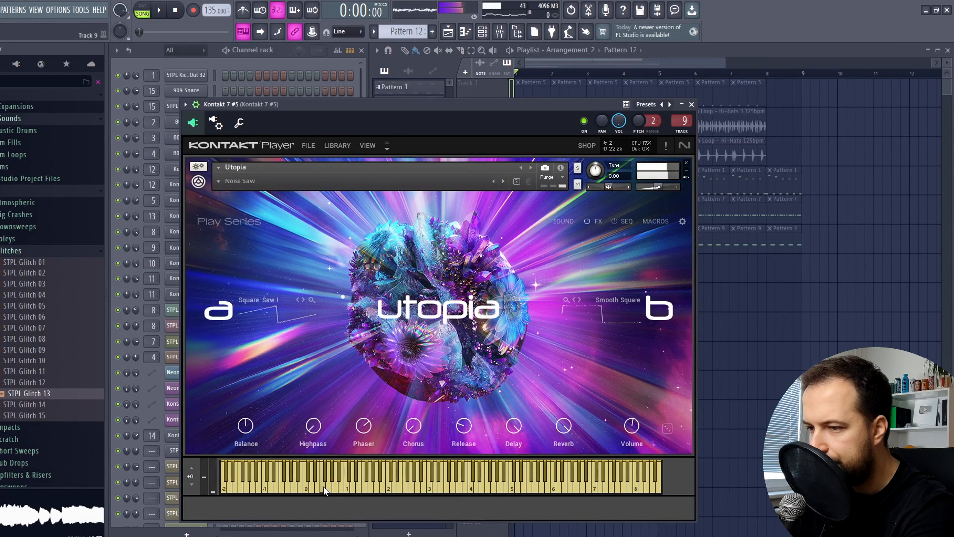
click(500, 31)
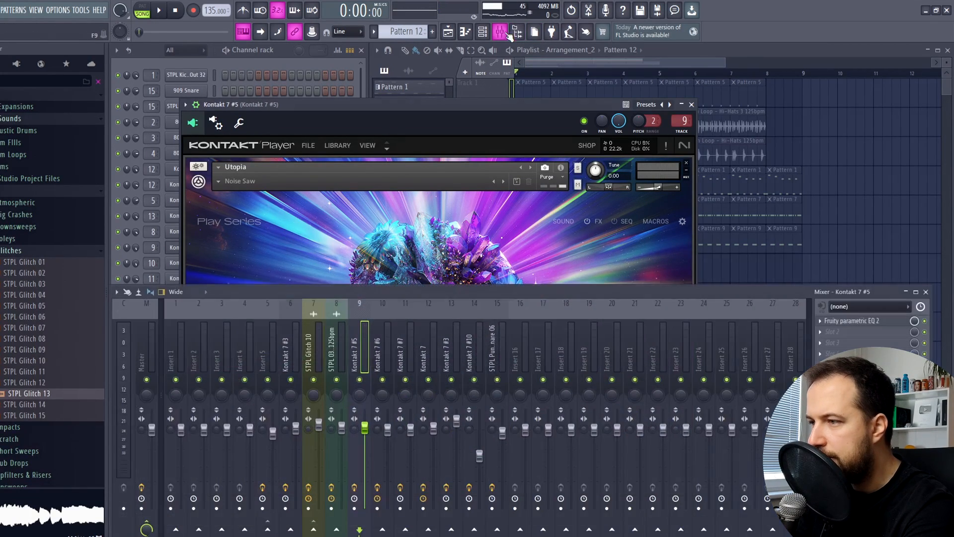
click(848, 322)
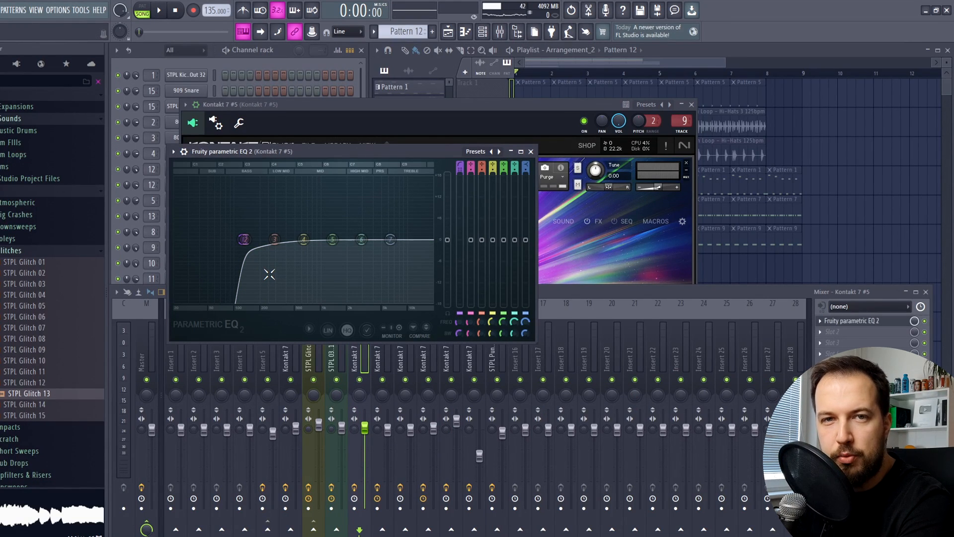
click(531, 152)
click(692, 104)
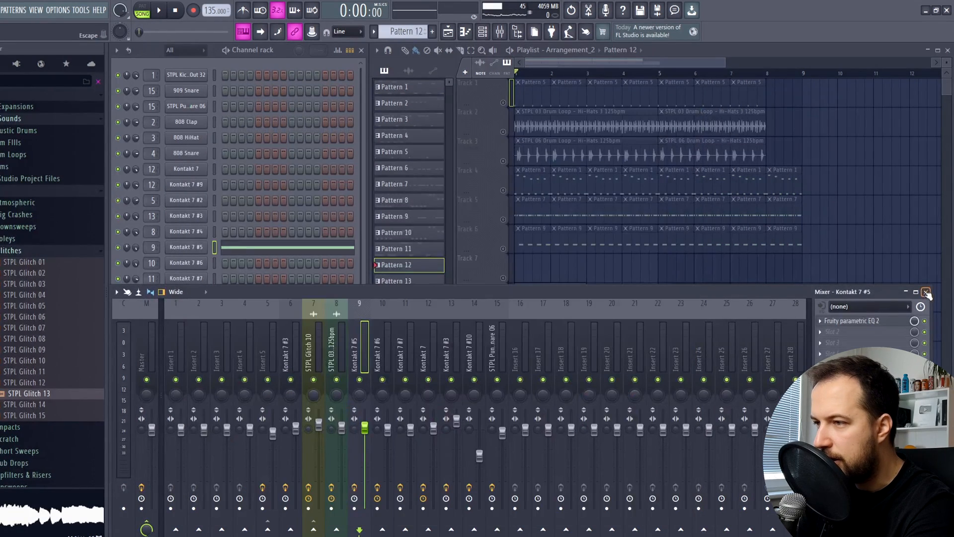
click(927, 293)
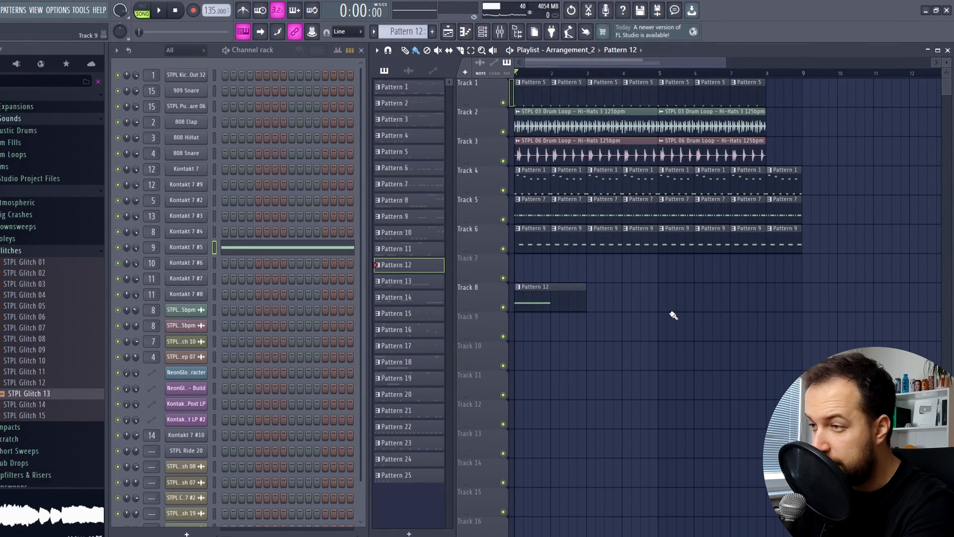
Place a second Pattern 12 clip on Track 8 at bar 5 while playing the arrangement
key(space)
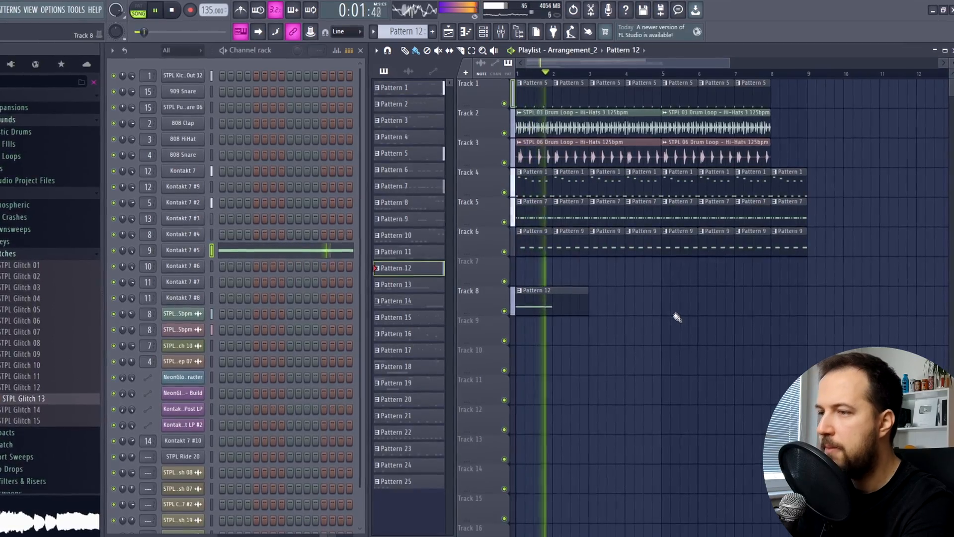
click(667, 304)
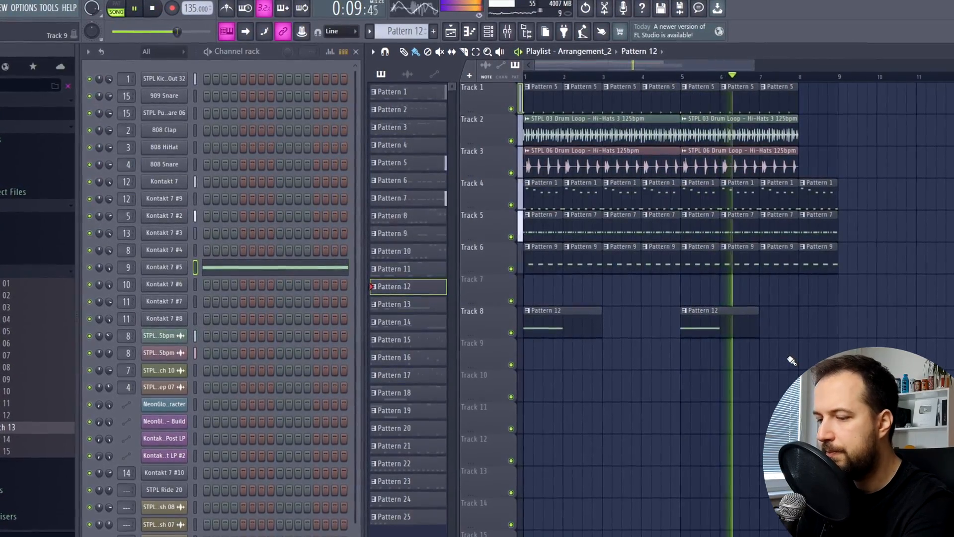
key(space)
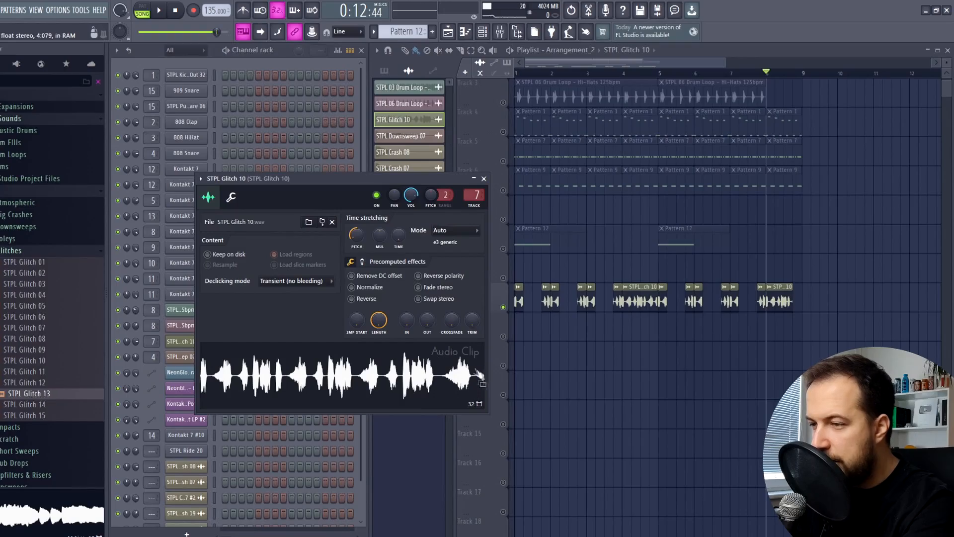
Close the STPL Glitch 10 sample settings and play the soloed glitch clips on Track 10 from the start
click(484, 179)
click(515, 73)
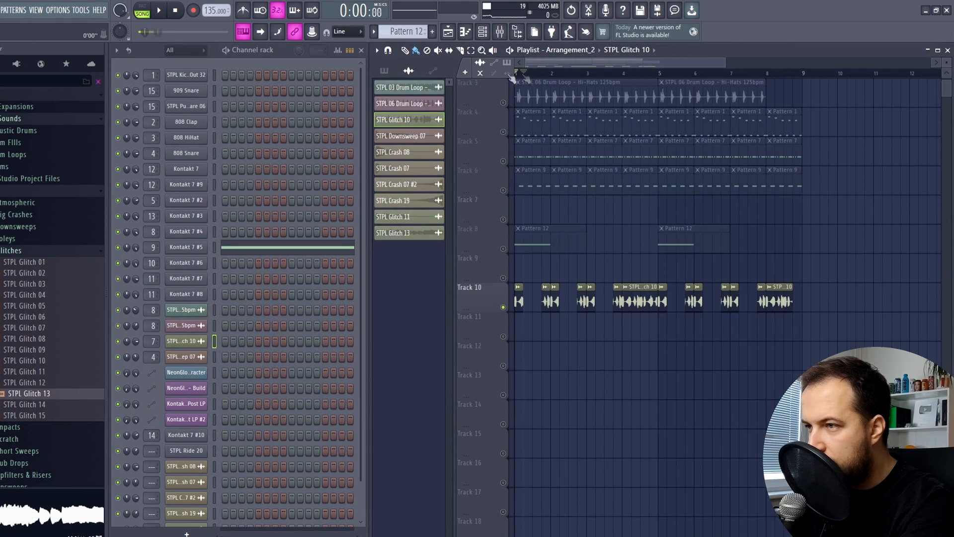
scroll(537, 76, up, 3)
key(space)
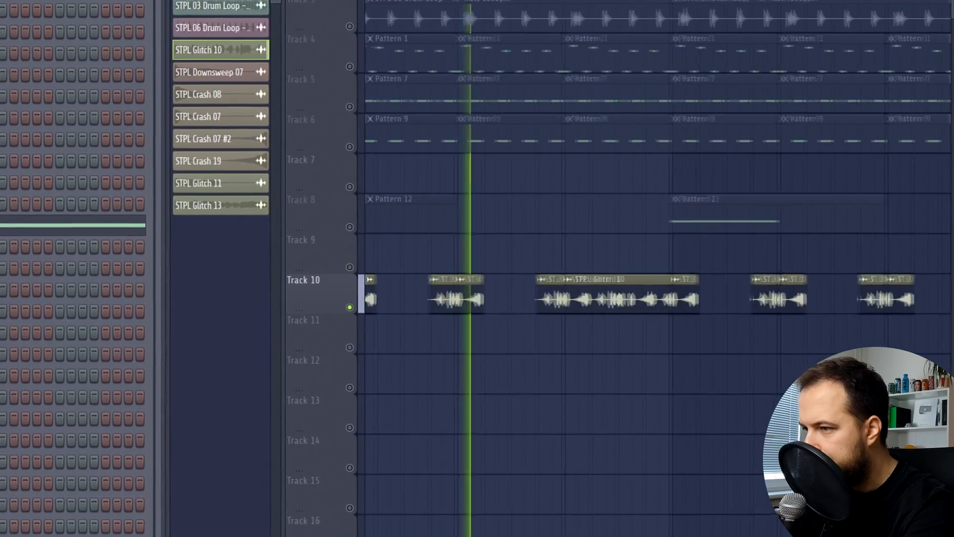
key(space)
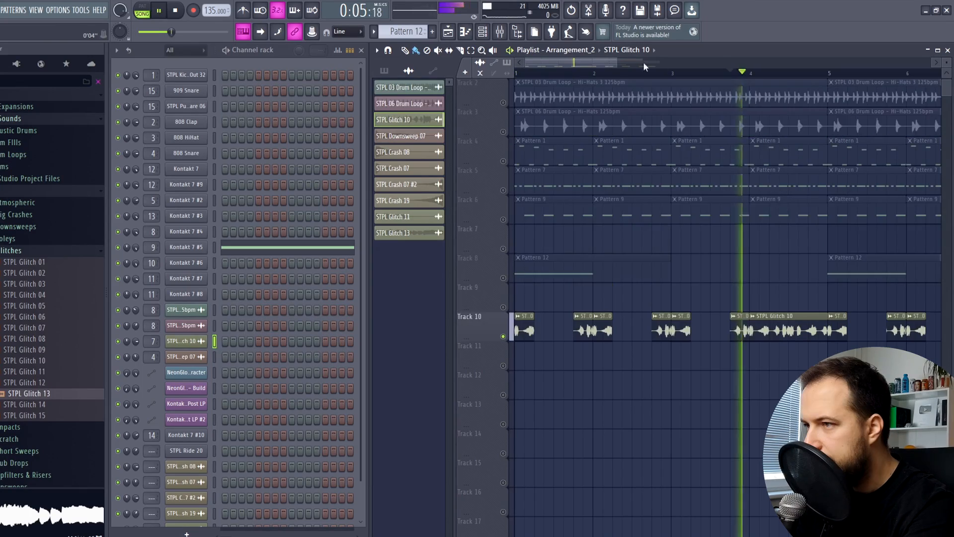
drag(600, 61, 640, 73)
key(space)
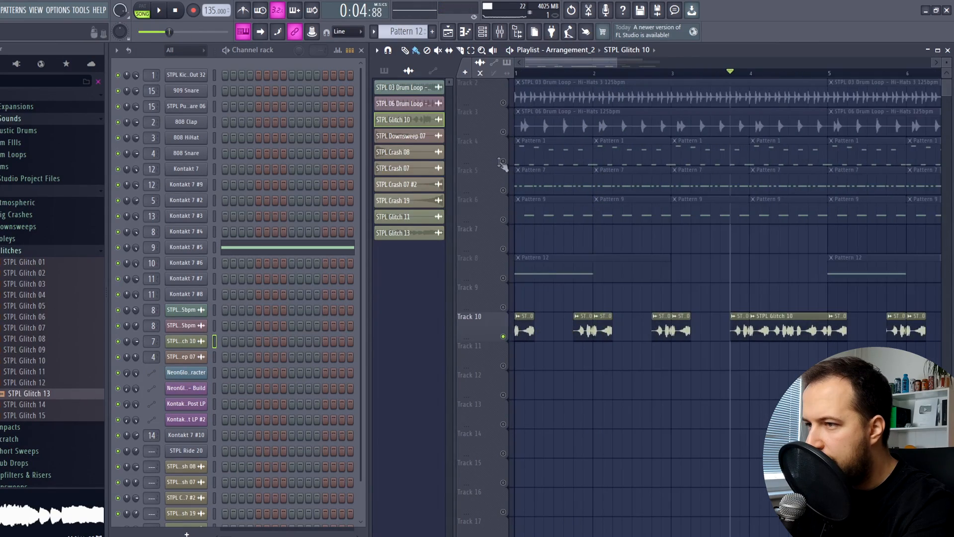
End Track 10's solo and play the glitch clips together with the other tracks
scroll(562, 78, down, 2)
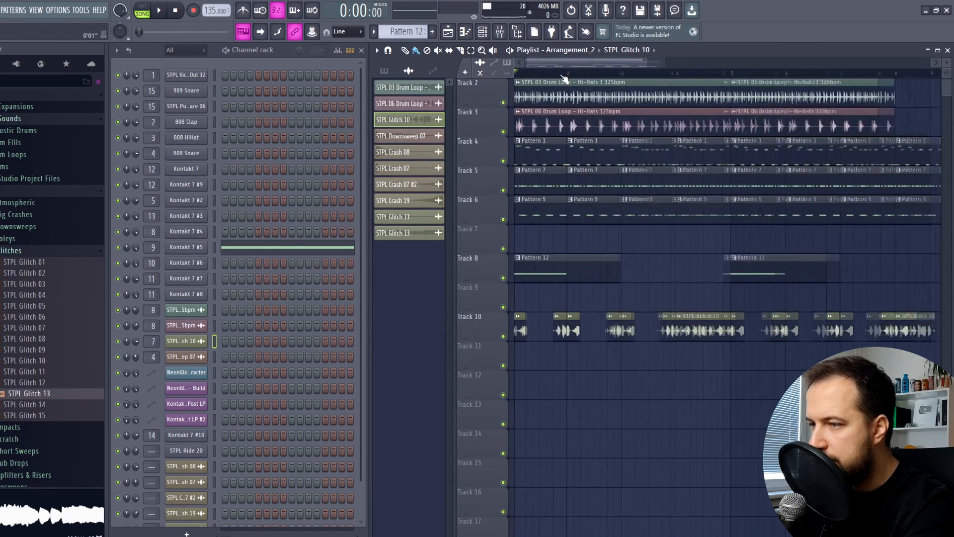
scroll(618, 228, up, 1)
key(space)
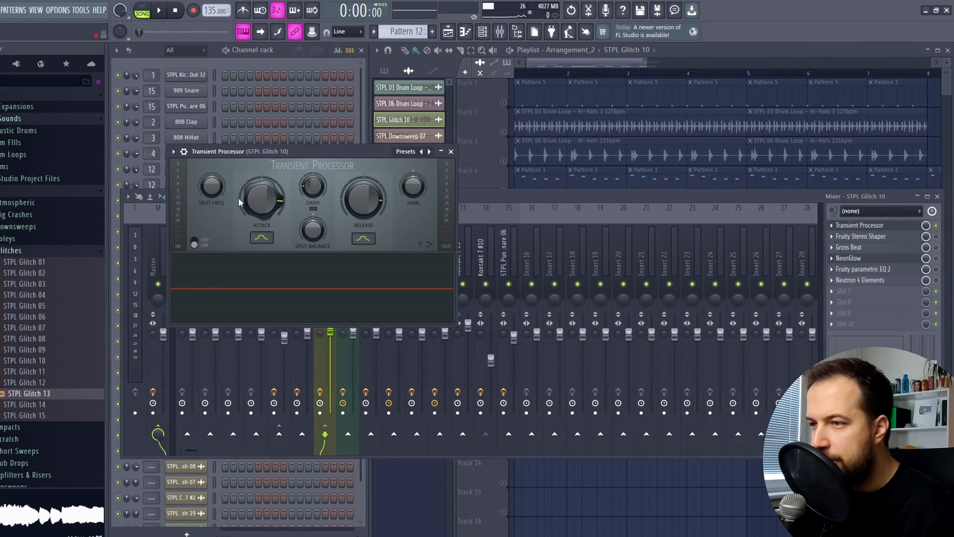
Play the glitch clips through the Transient Processor, and compare them with the Fruity Stereo Shaper off and on
click(159, 8)
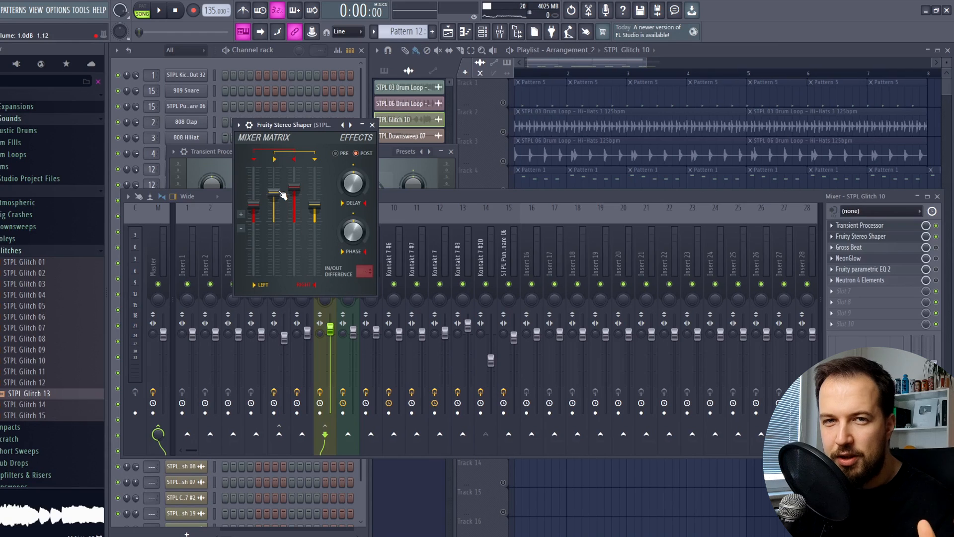
click(938, 238)
key(space)
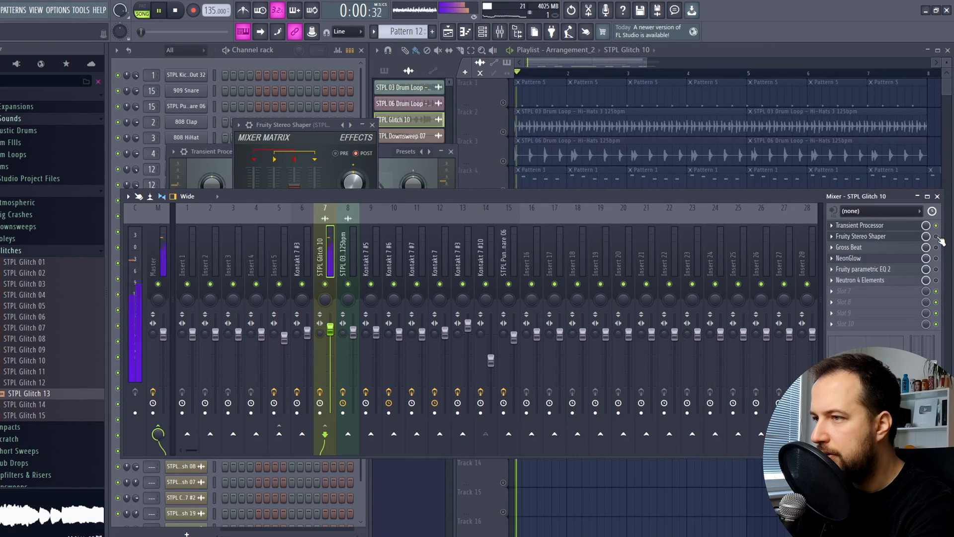
key(space)
click(901, 241)
key(space)
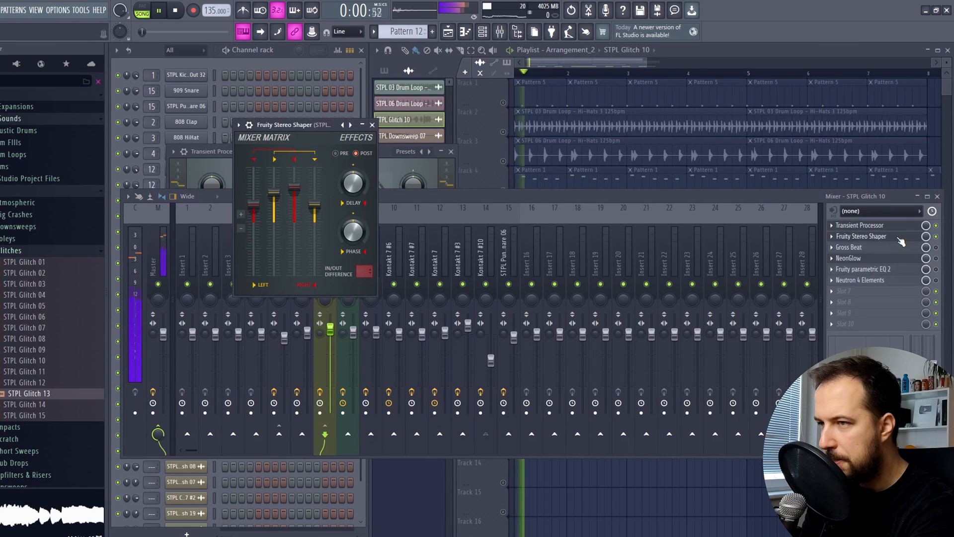
key(space)
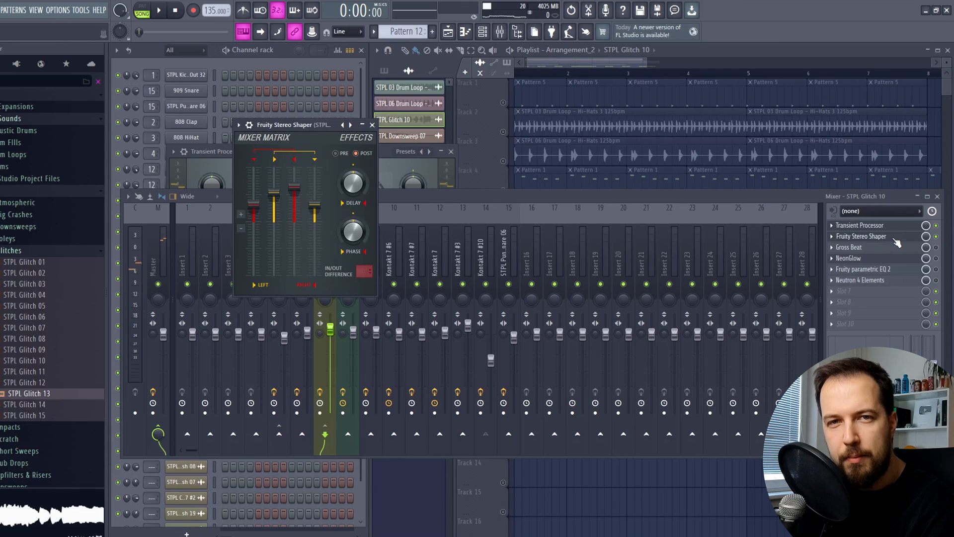
Examine Gross Beat's 1/4 Bt Gate volume pattern on STPL Glitch 10, play the clips through it and close it
click(904, 247)
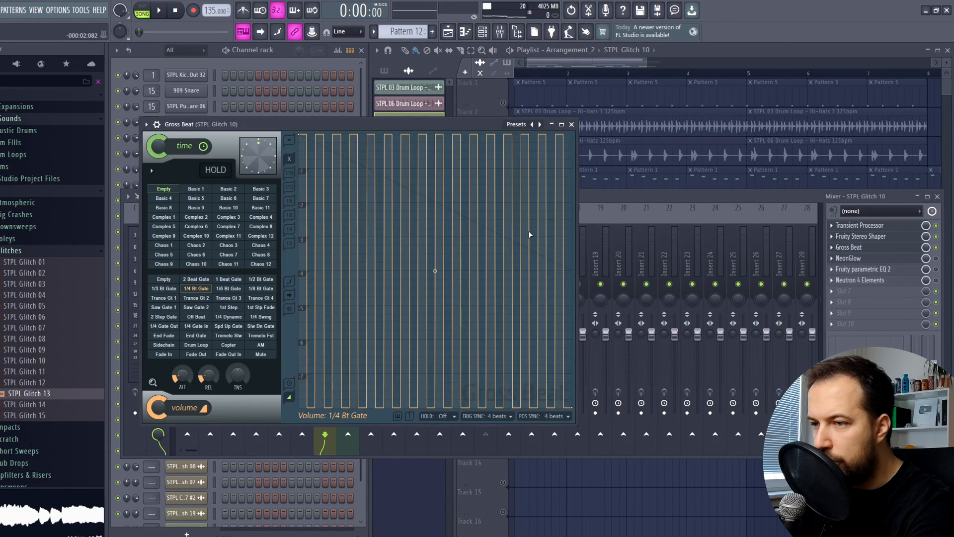
key(space)
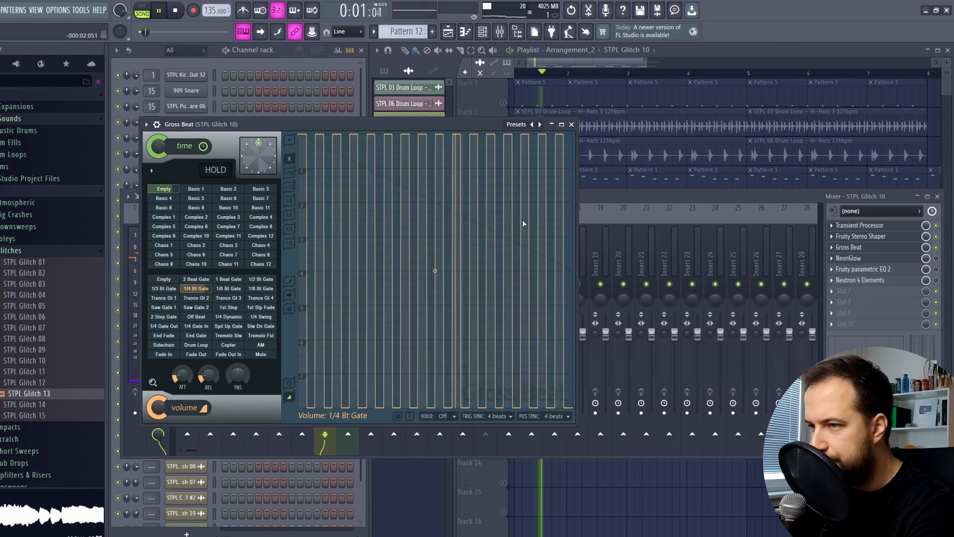
key(space)
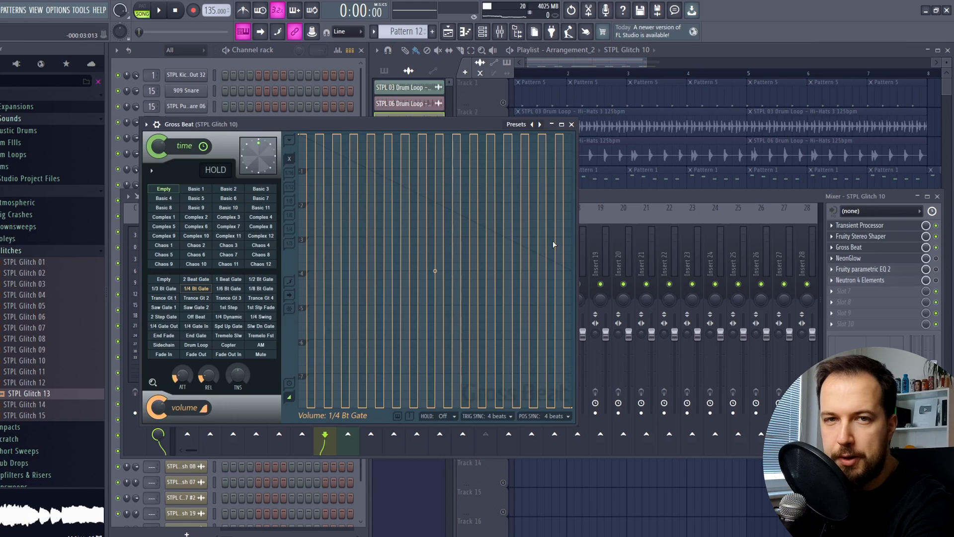
click(855, 248)
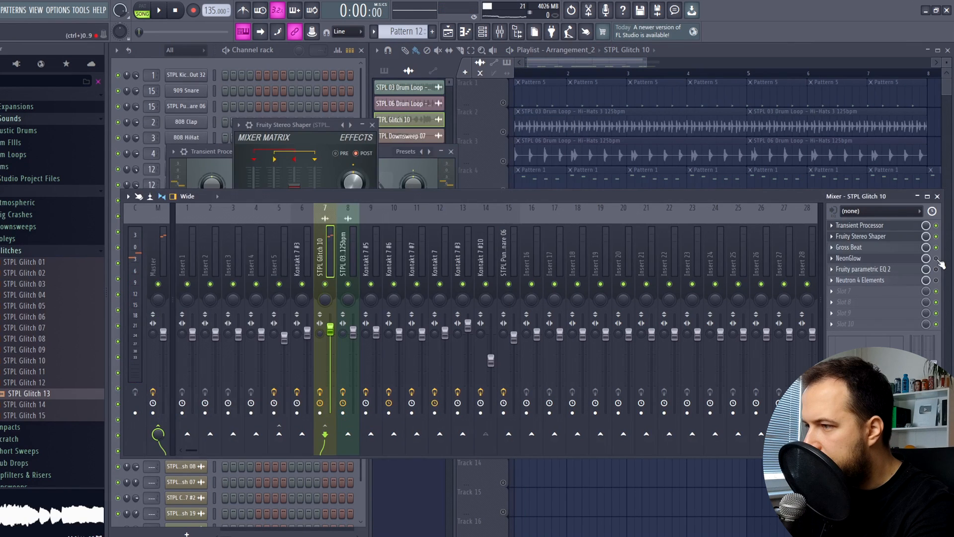
Open NeonGlow on the STPL Glitch 10 mixer track, examine its settings and play the clips through it
click(878, 259)
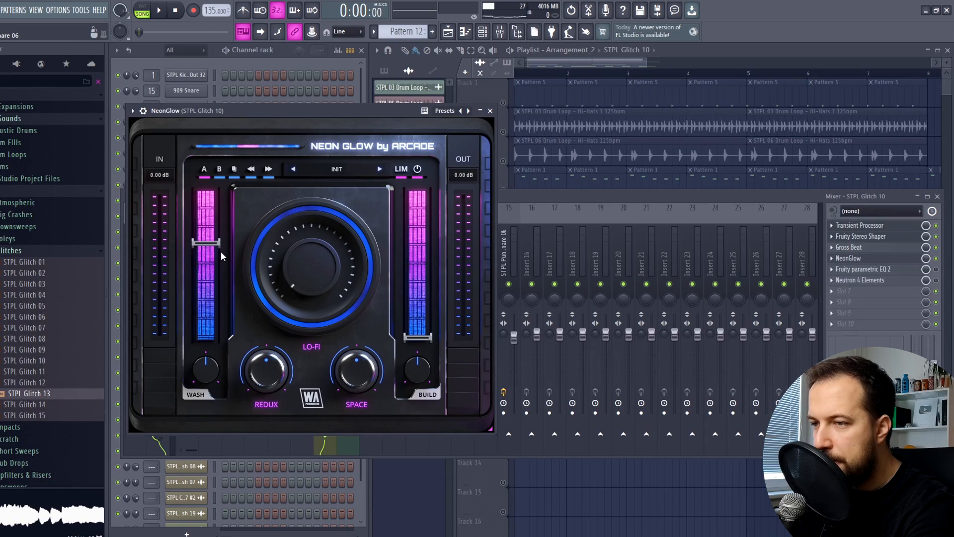
key(space)
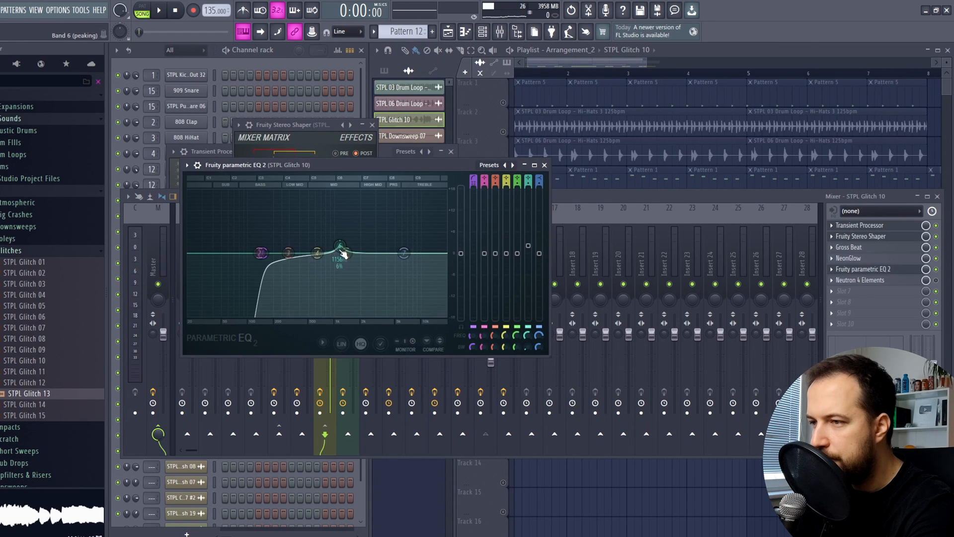
Play the glitch clips through Fruity parametric EQ 2 on STPL Glitch 10 and close the EQ
key(space)
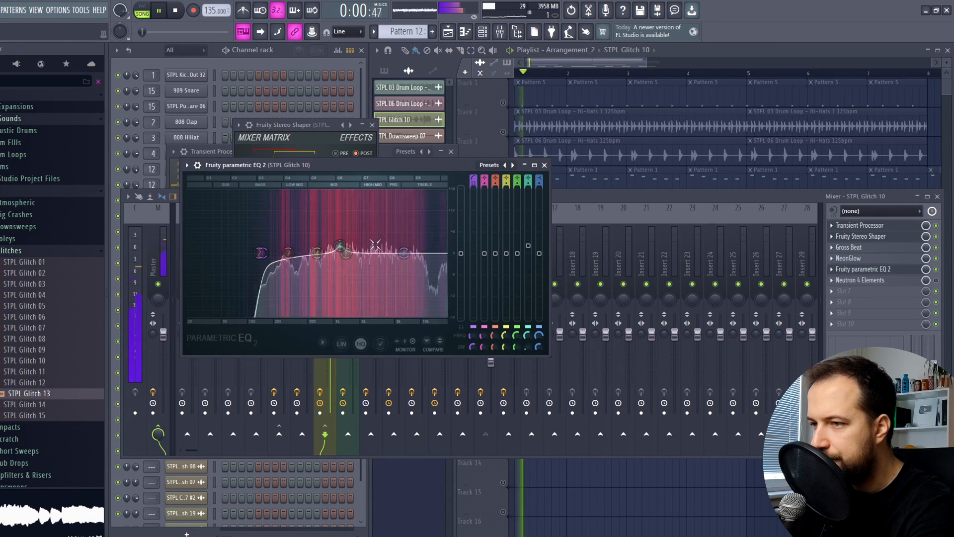
click(545, 166)
key(space)
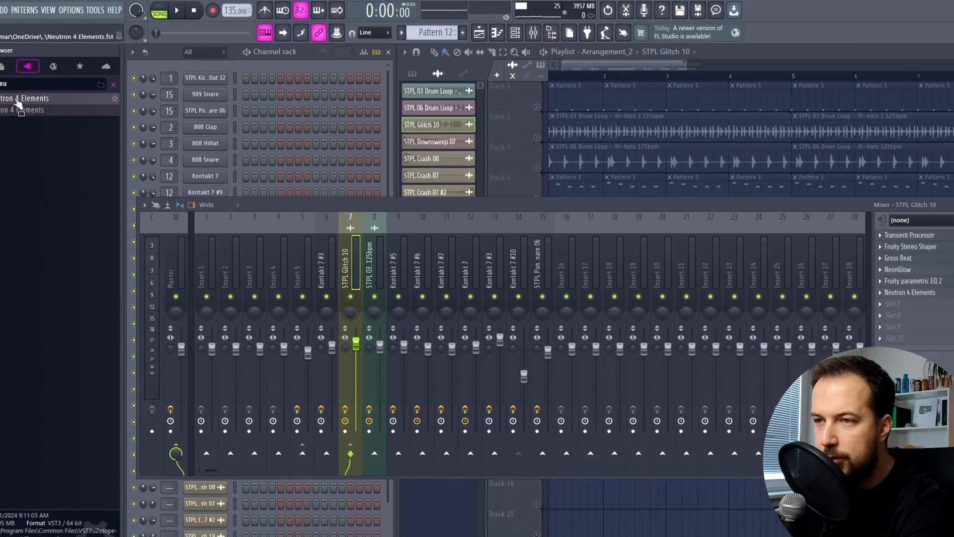
Add Neutron 4 Elements to a free effect slot on STPL Glitch 10 and run its Mix Assistant while the song plays
drag(80, 116, 862, 293)
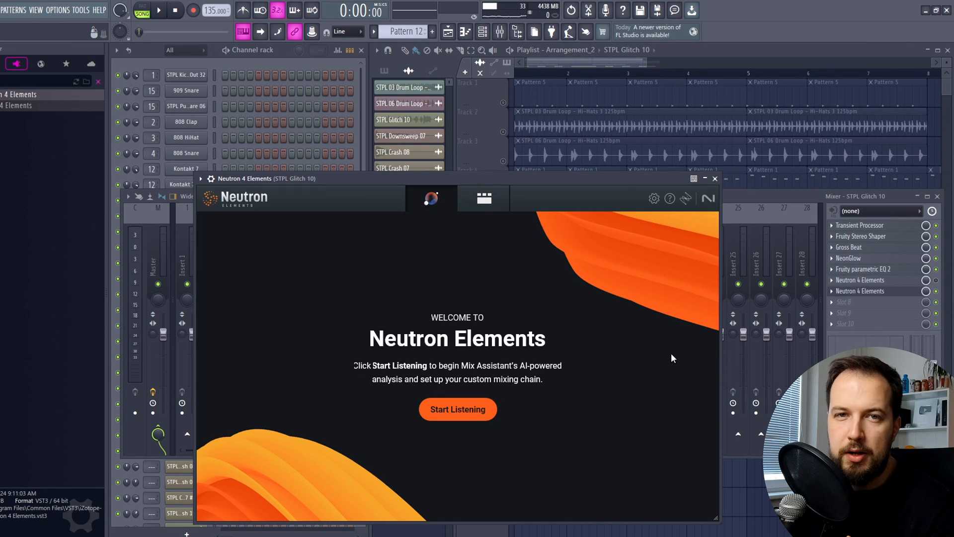
click(458, 409)
click(160, 12)
click(306, 178)
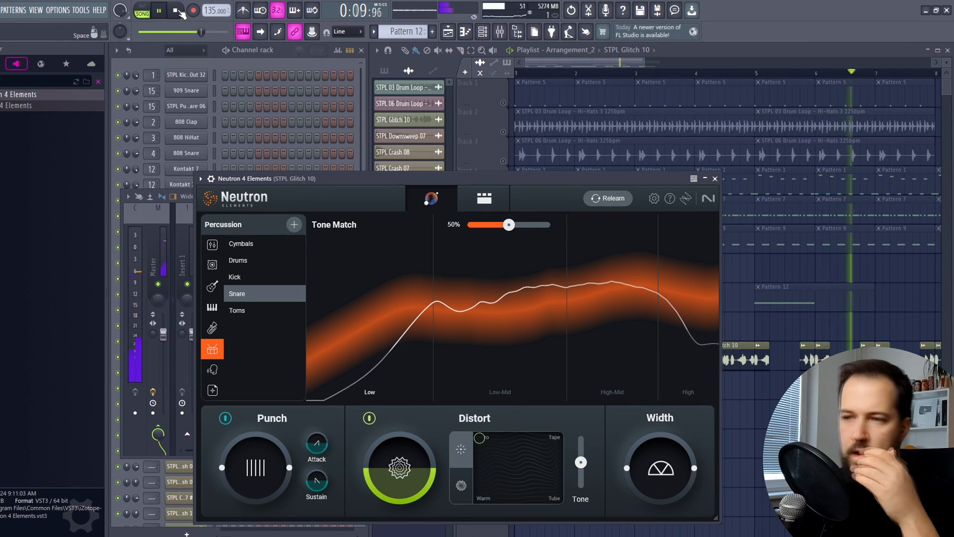
click(176, 10)
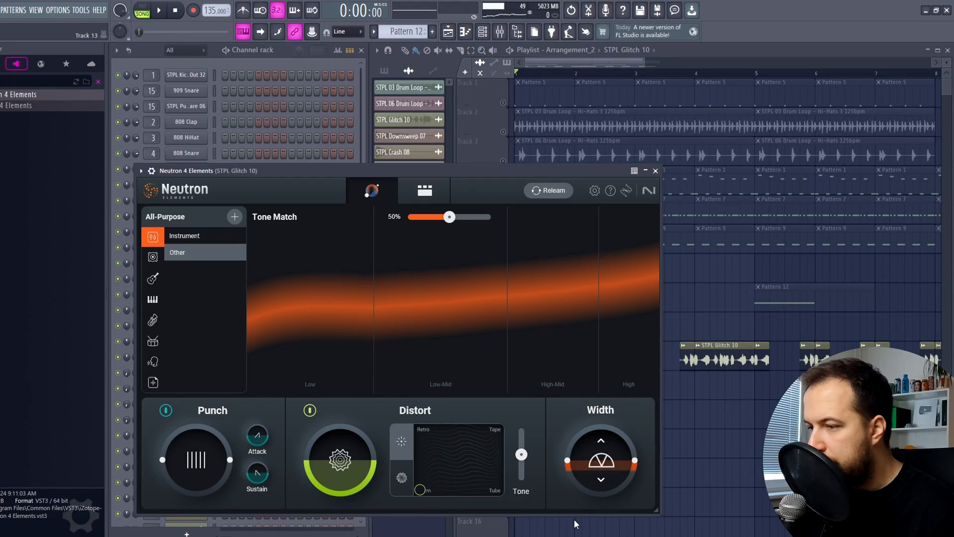
Increase the stereo Width in Neutron 4 Elements, close the plugin and play the soloed glitch clips
drag(592, 486, 592, 447)
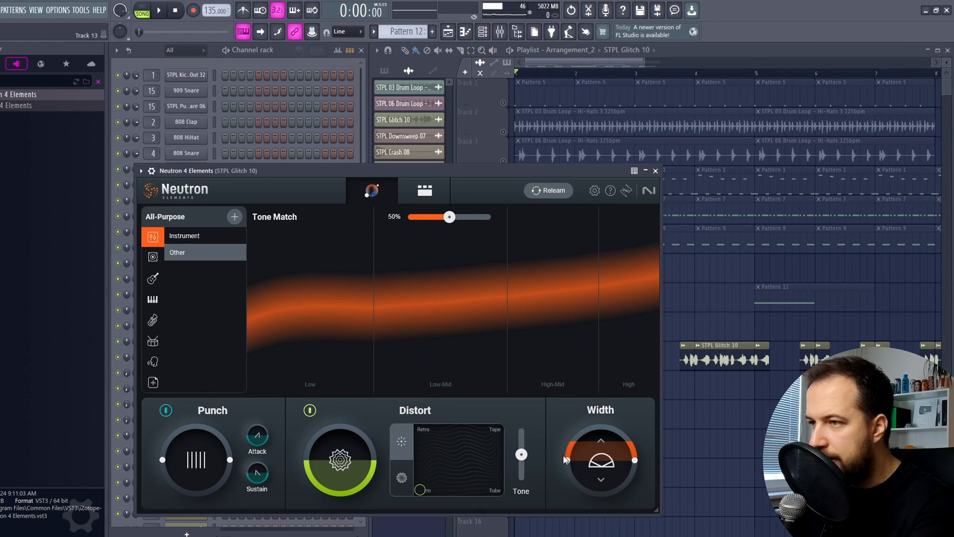
click(657, 171)
key(space)
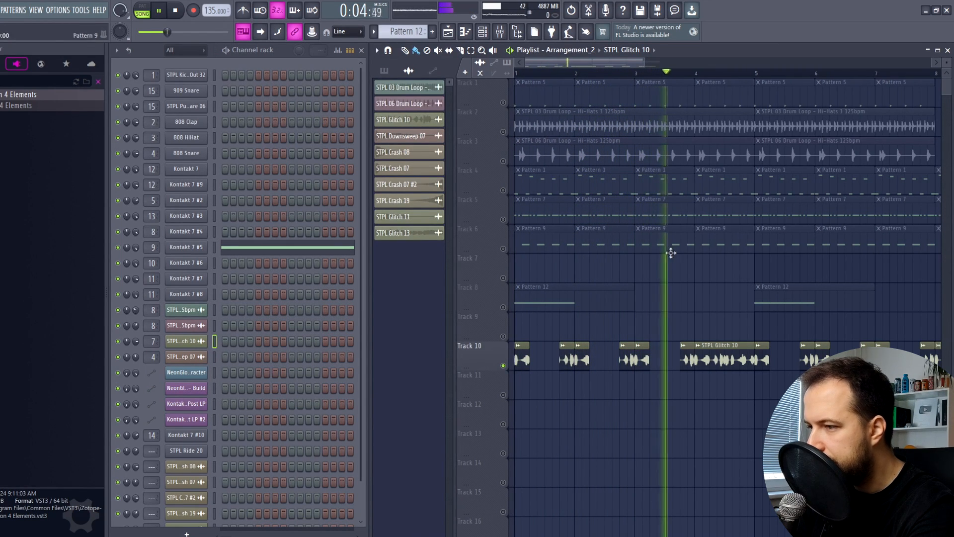
End Track 10's solo and play the fully processed glitch clips with all the other tracks
right_click(503, 365)
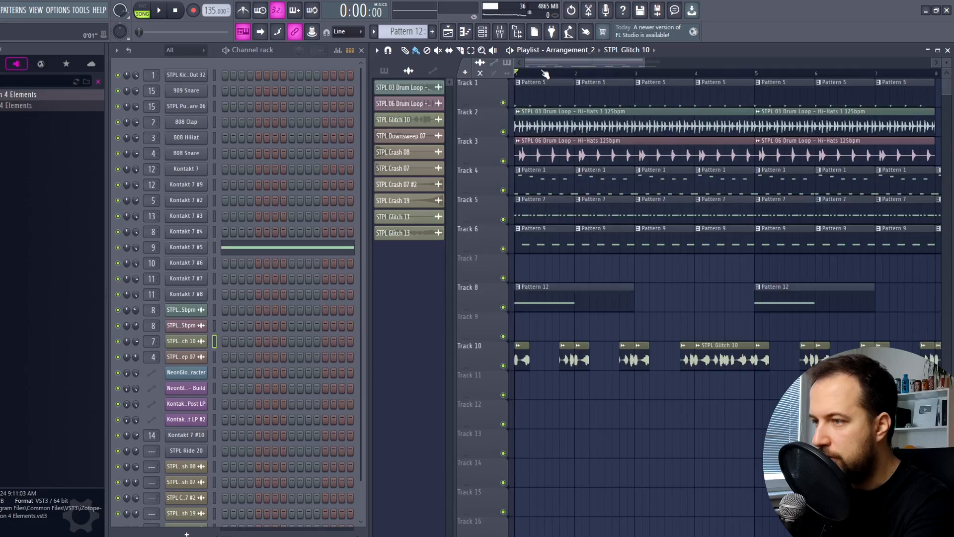
scroll(546, 74, down, 2)
key(space)
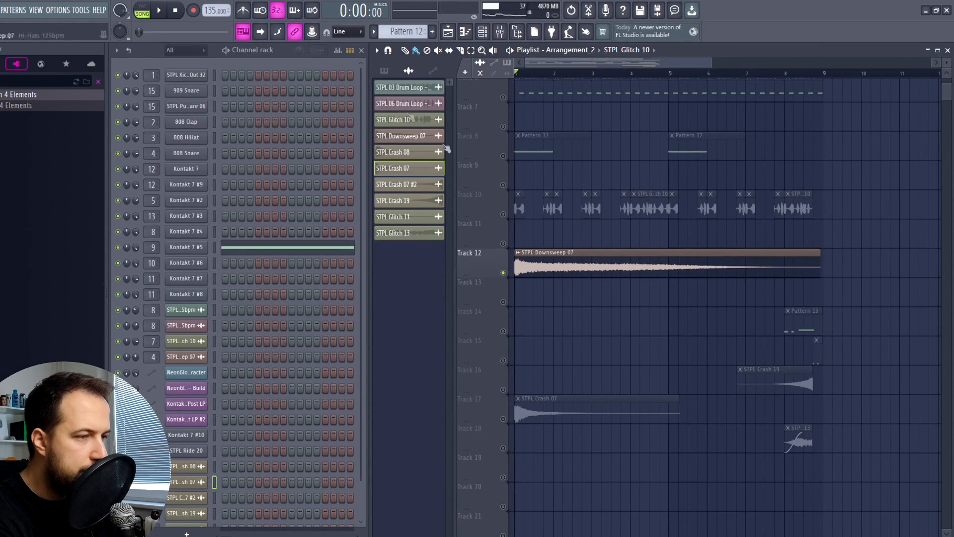
Play the STPL Downsweep 07, STPL Crash 07 and STPL Crash 19 clips in solo, one after another
key(space)
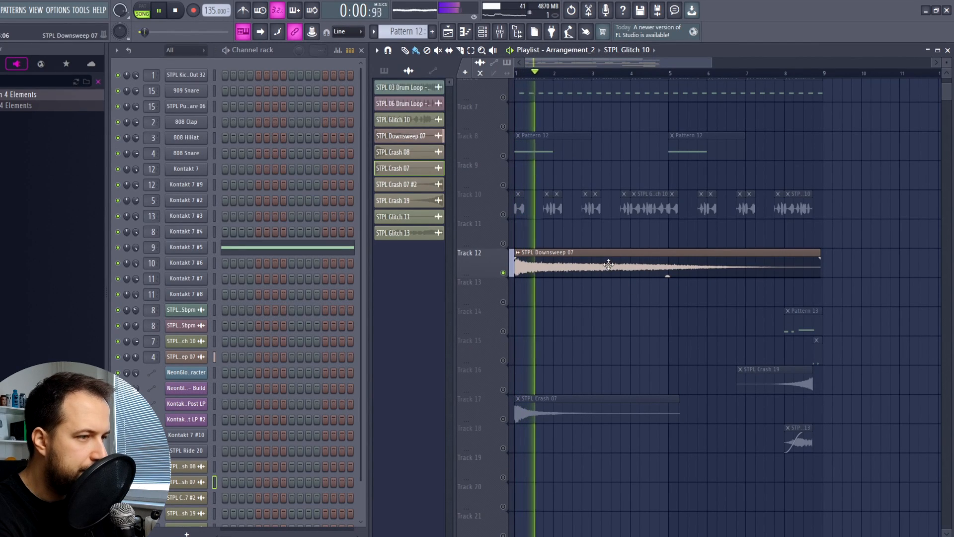
key(space)
click(522, 413)
key(space)
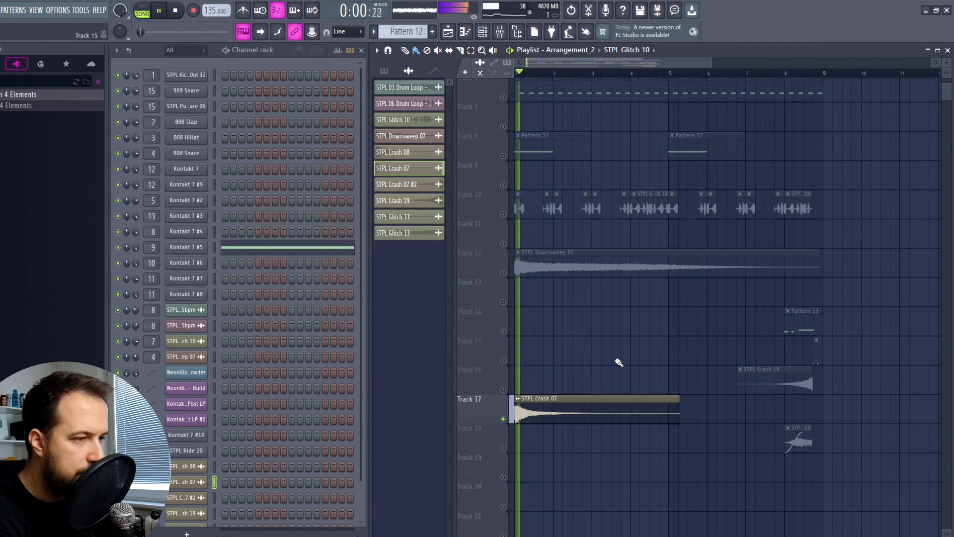
key(space)
click(745, 391)
click(773, 80)
key(space)
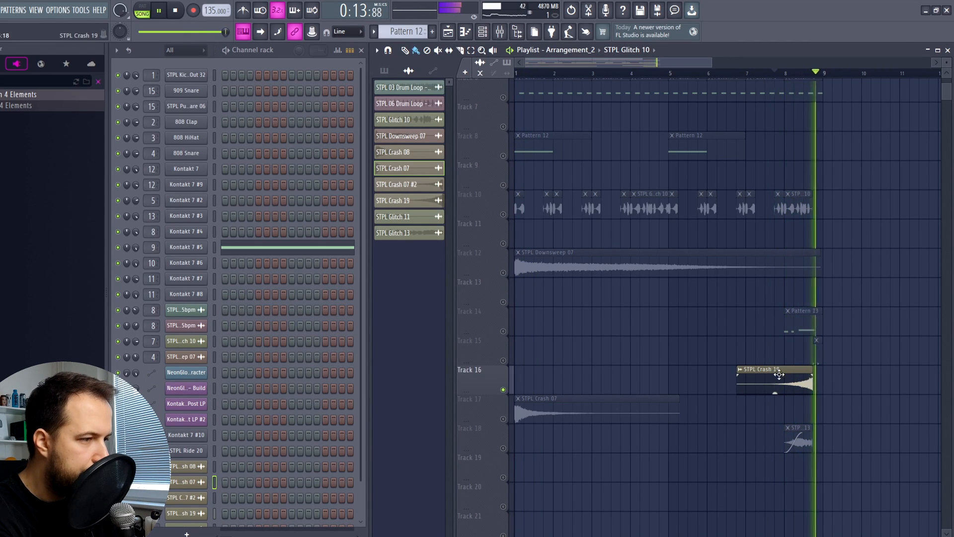
key(space)
Open the STPL Crash 07 audio clip settings and try the Reverse precomputed effect
double_click(613, 405)
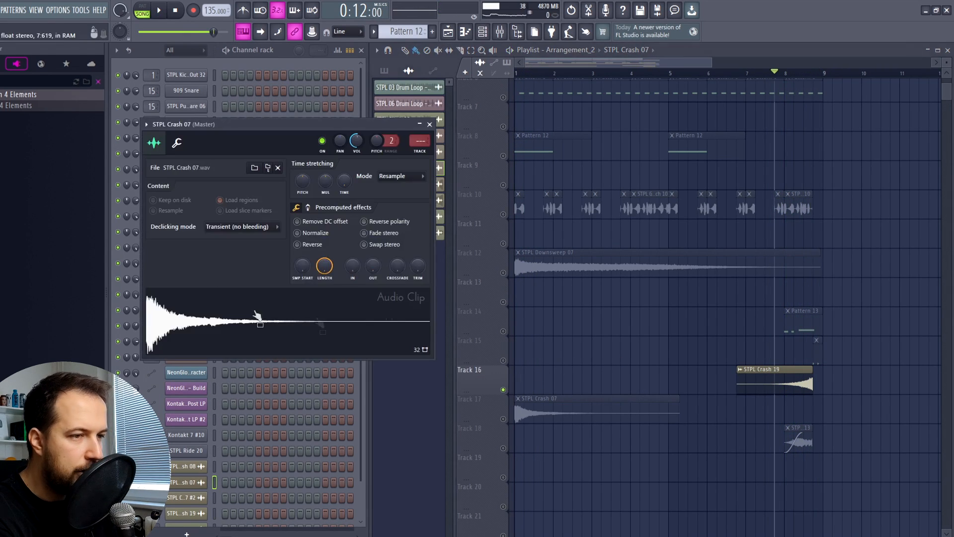
click(298, 245)
click(316, 247)
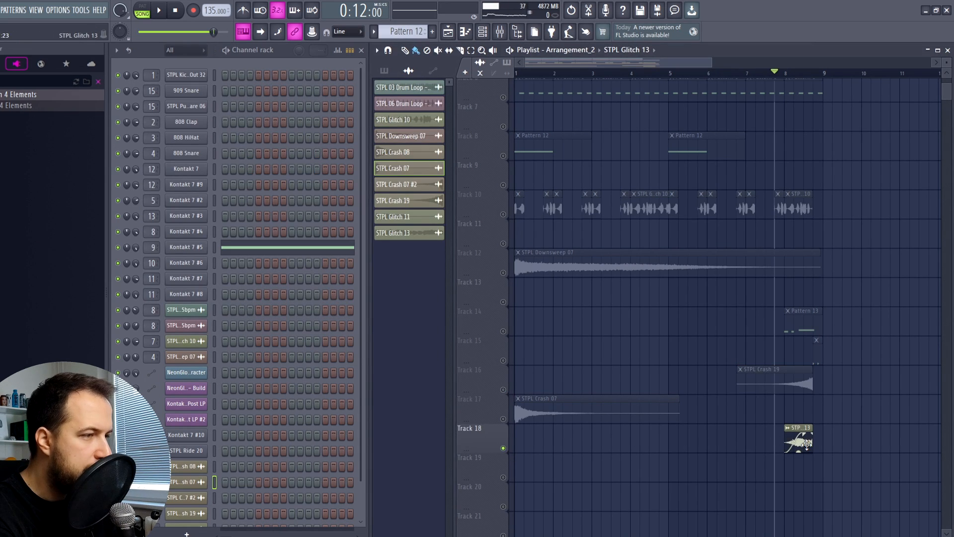
Examine the STPL Glitch 13 clip on Track 18 and where the drum loops end above it
click(807, 443)
scroll(744, 93, up, 5)
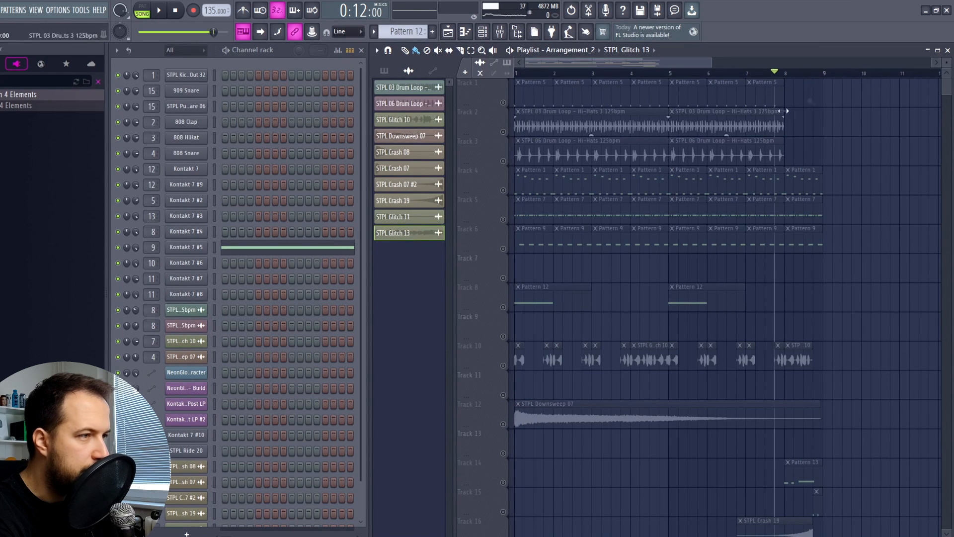
scroll(856, 132, down, 7)
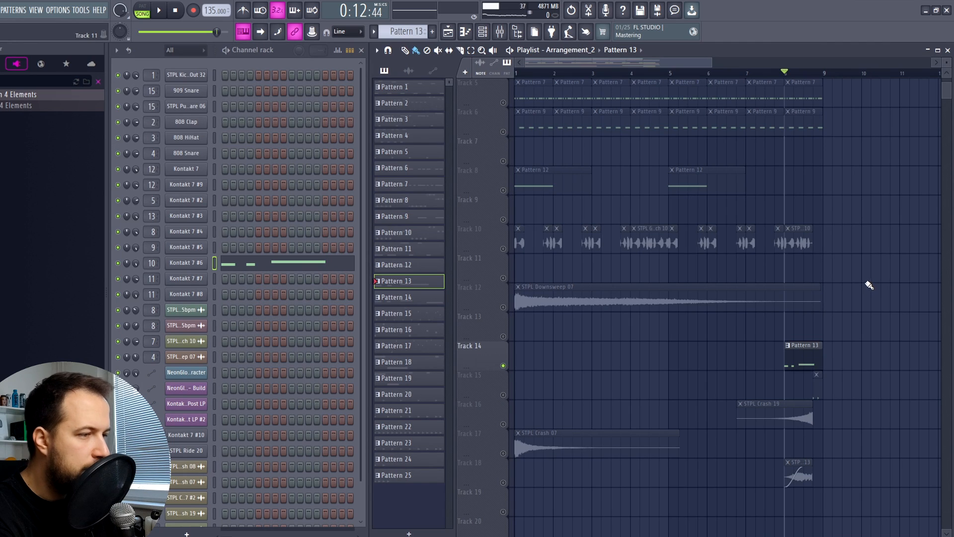
Play Pattern 13 in solo, then examine its Kontakt 7 #6 Duets instrument with the Fmin - Me O My preset and close it
key(space)
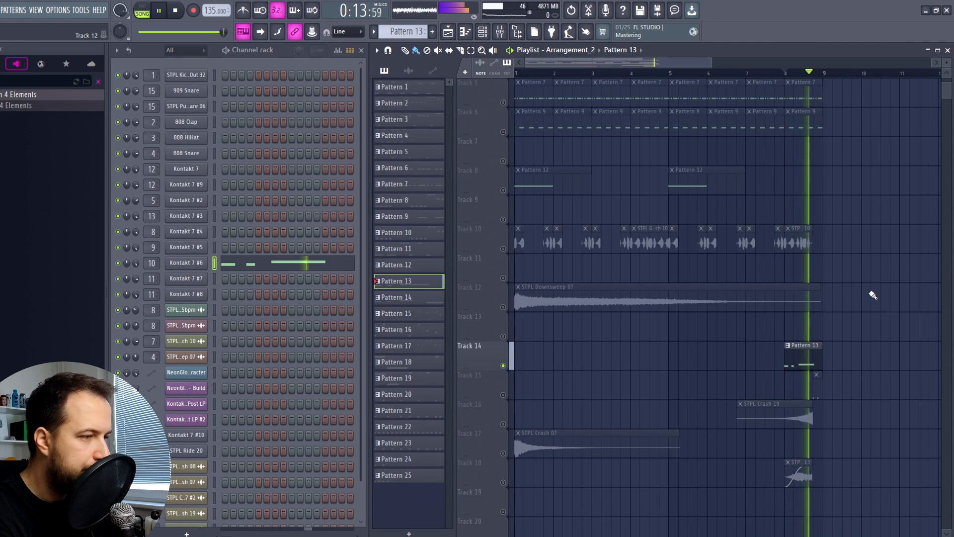
key(space)
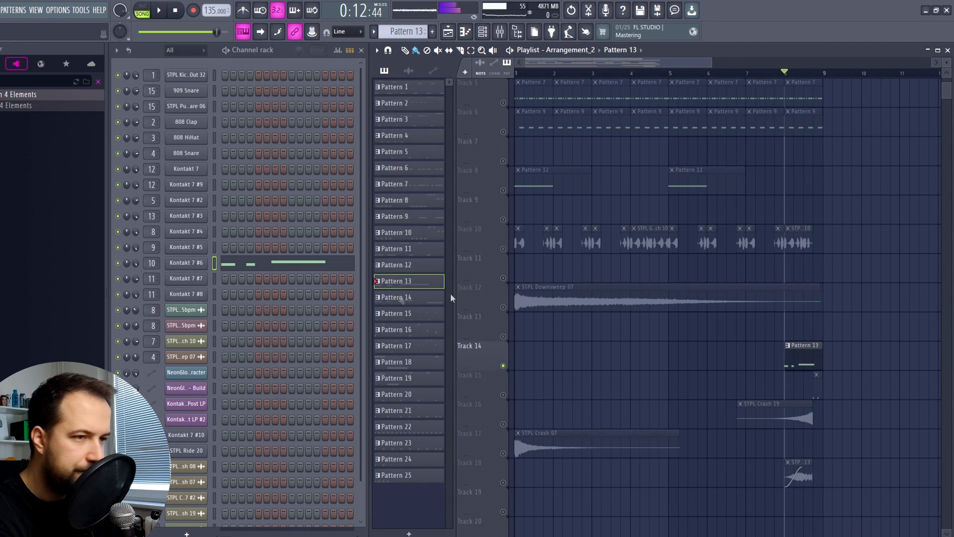
click(185, 263)
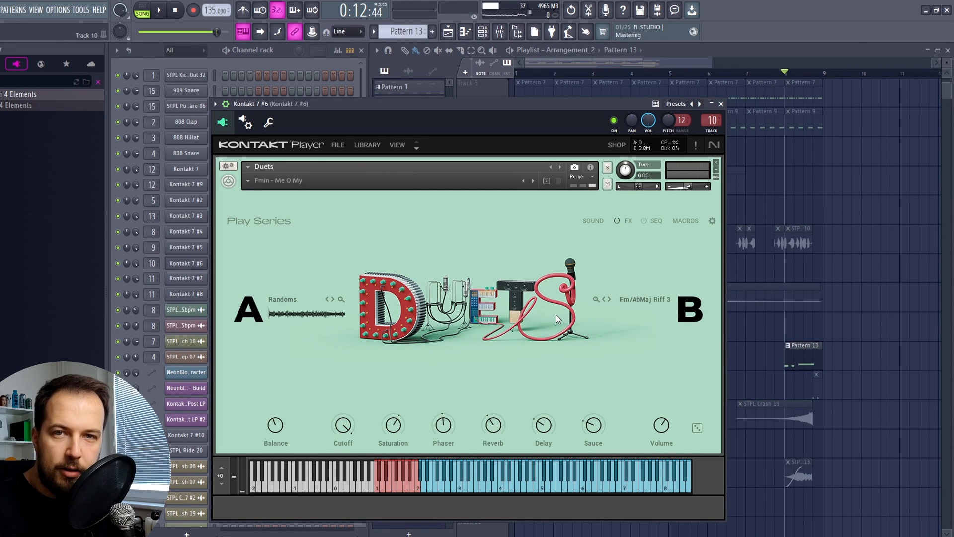
key(Escape)
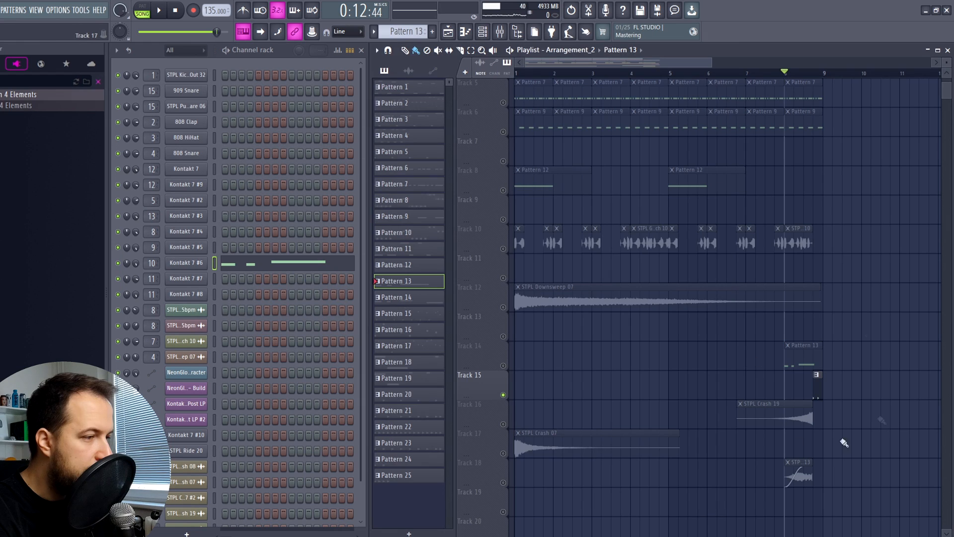
Select the short snare pattern on Track 15 and examine its 909 Snare and STPL Punchy Snare 06 samples
click(823, 389)
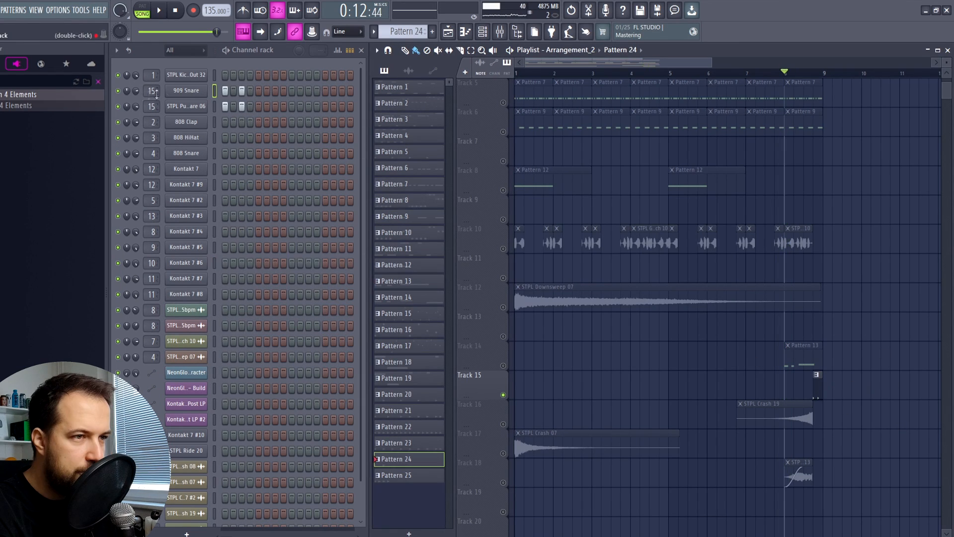
click(186, 91)
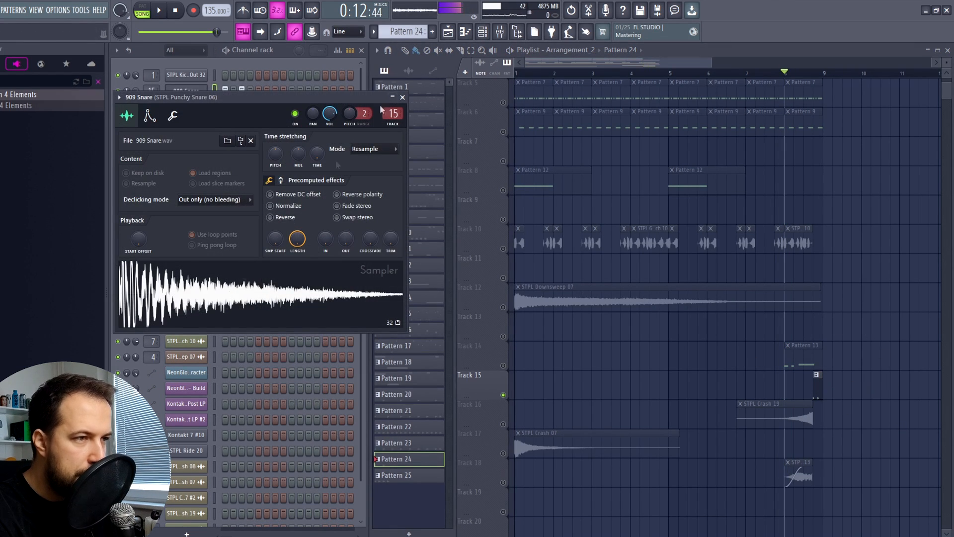
click(403, 97)
click(186, 106)
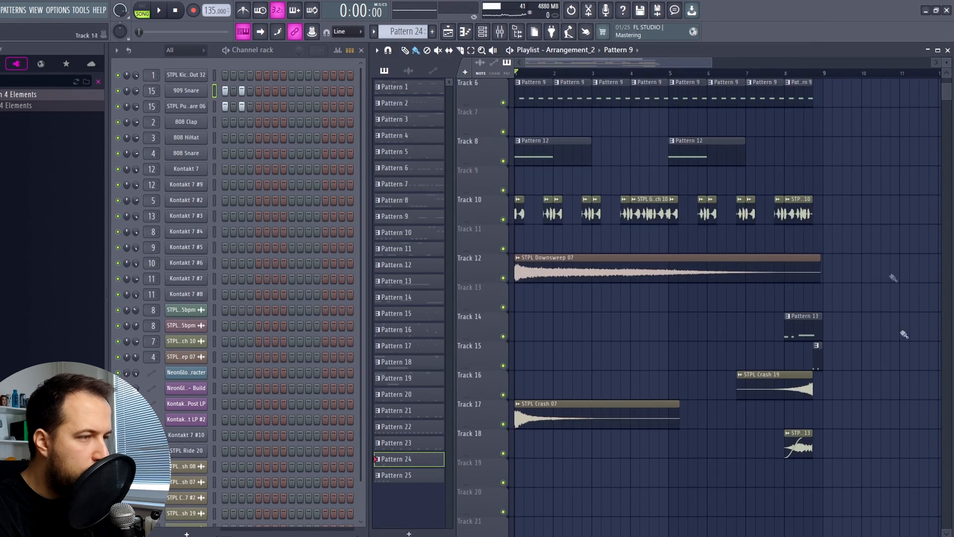
Play Pattern 1 on its own from Track 2 of the main Arrangement
scroll(893, 277, up, 3)
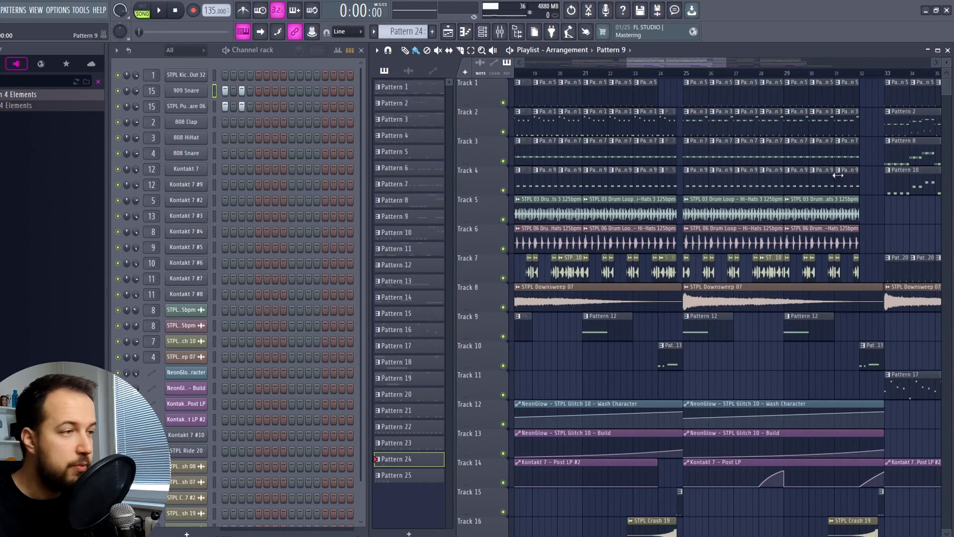
scroll(682, 63, up, 3)
click(689, 122)
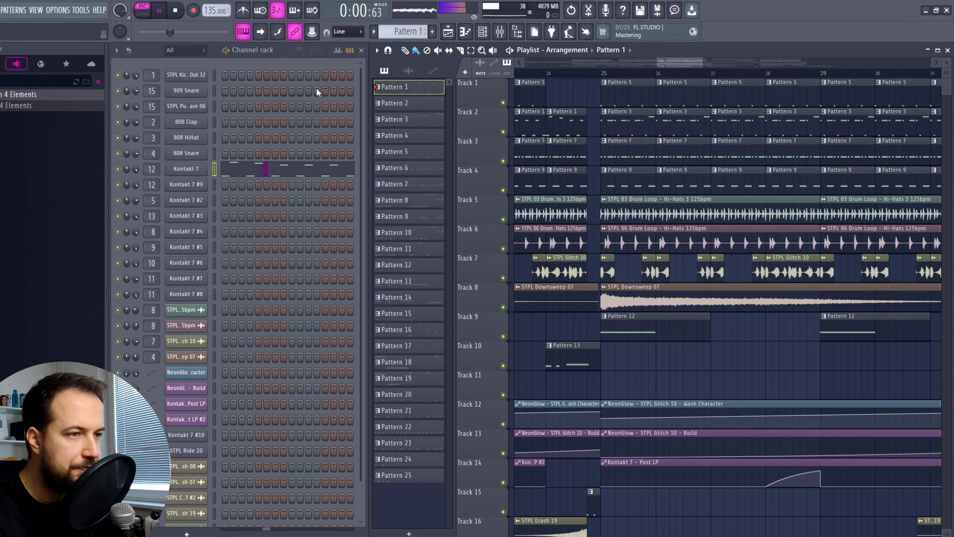
key(space)
Open Pattern 3's Kontakt 7 notes in the piano roll, play them twice and close the piano roll
click(621, 122)
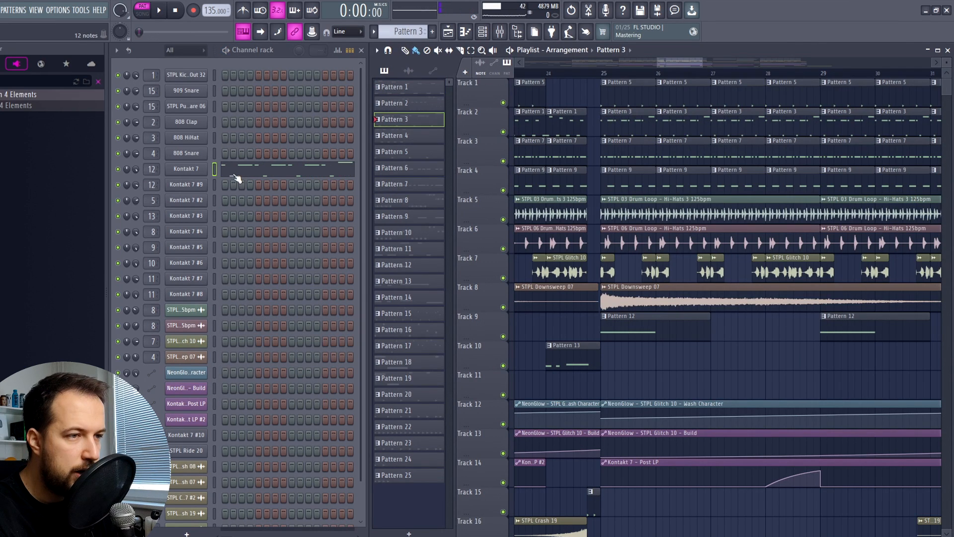
click(234, 172)
key(space)
scroll(238, 175, down, 2)
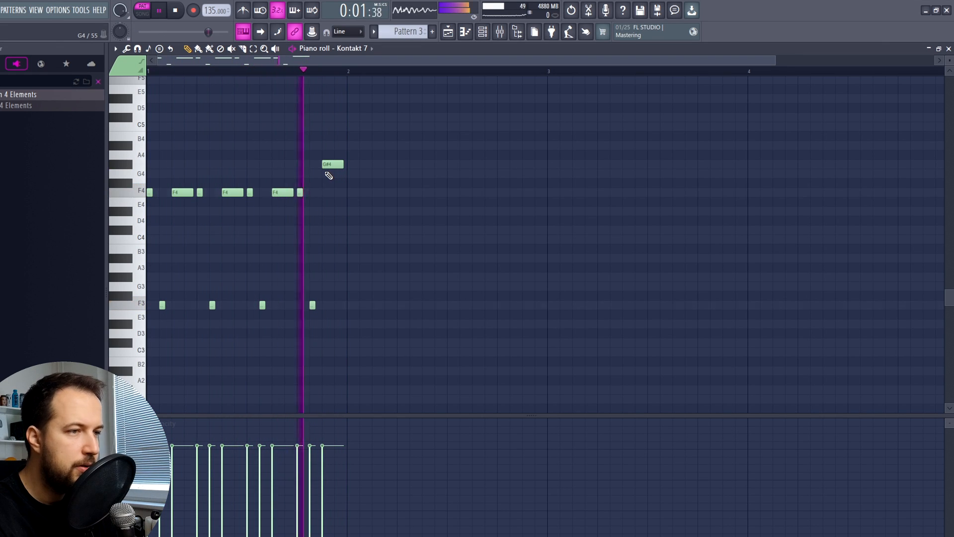
key(space)
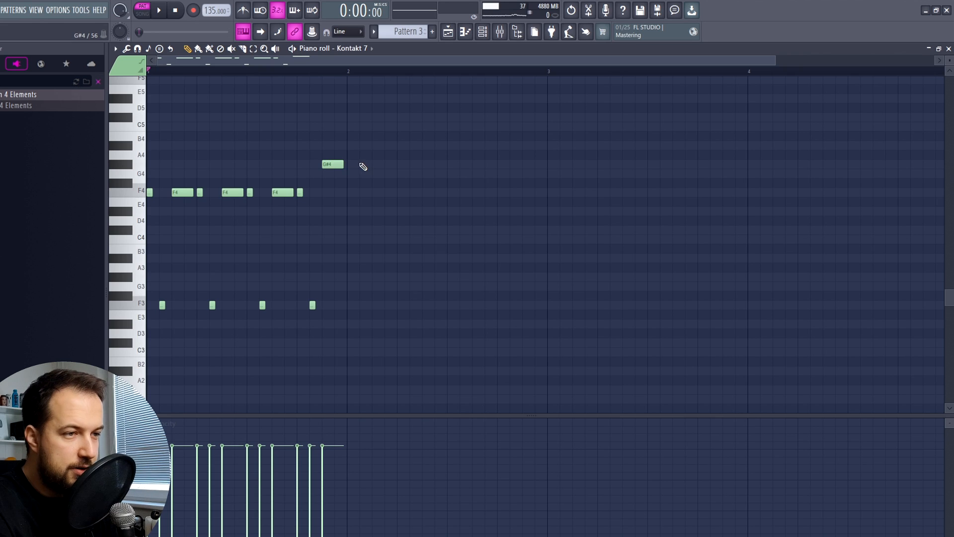
key(space)
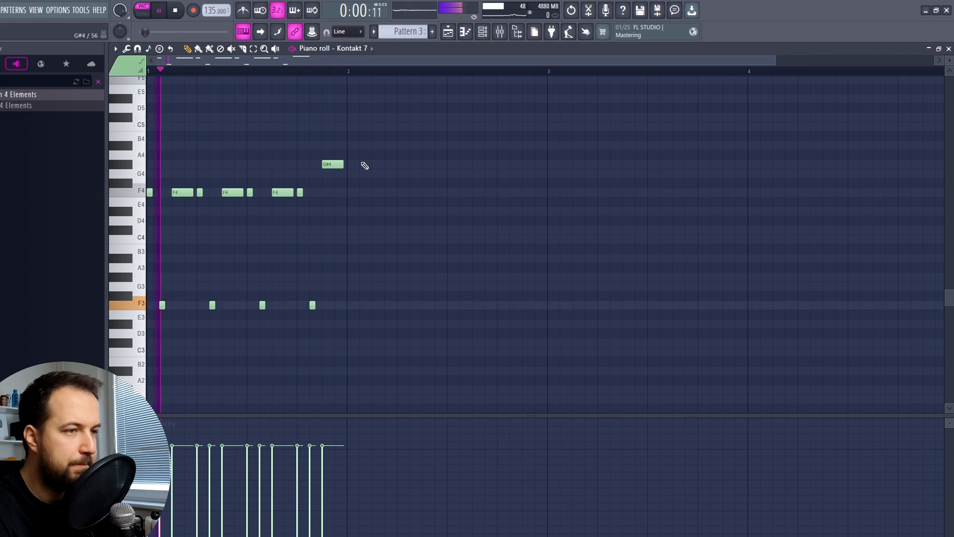
key(space)
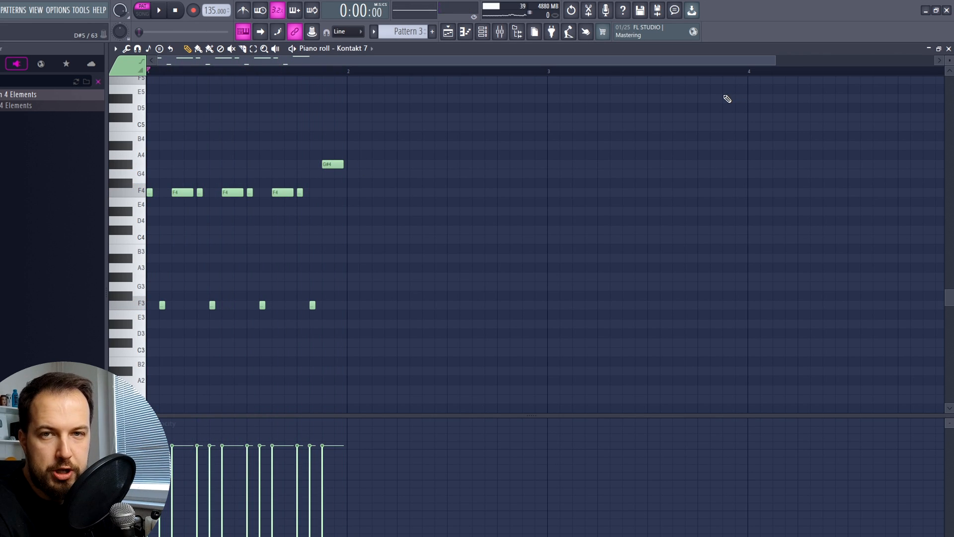
key(F7)
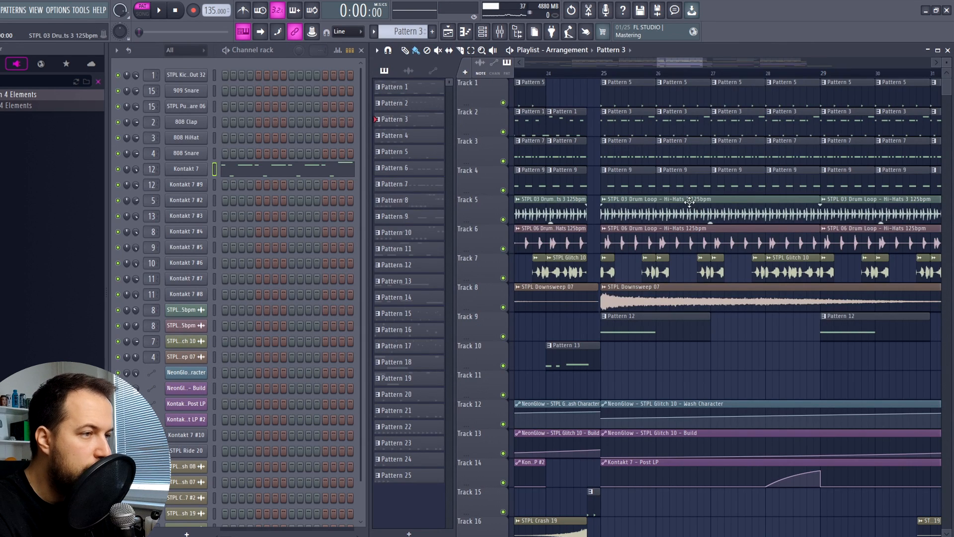
Play the main Arrangement from just before bar 25 and examine its automation clips and effect tracks
click(578, 78)
key(space)
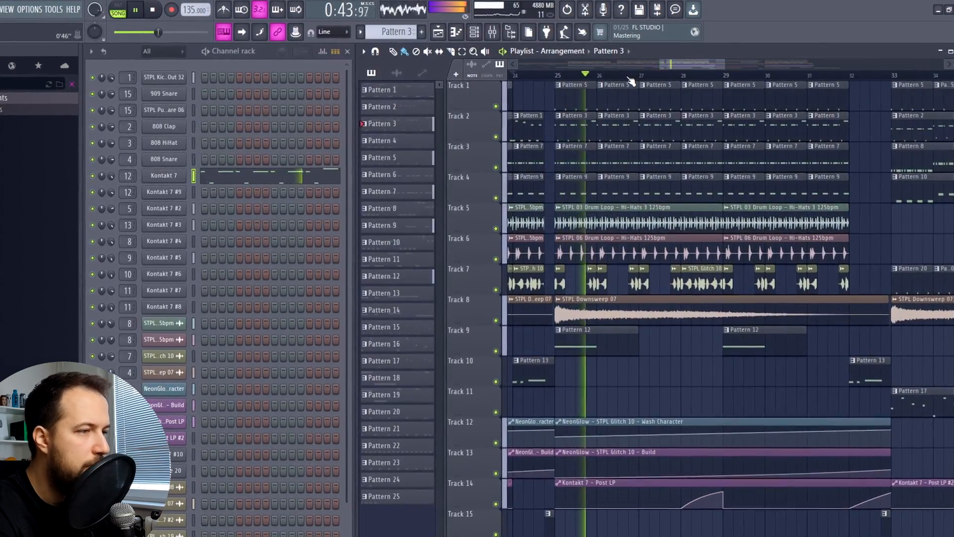
scroll(651, 125, down, 6)
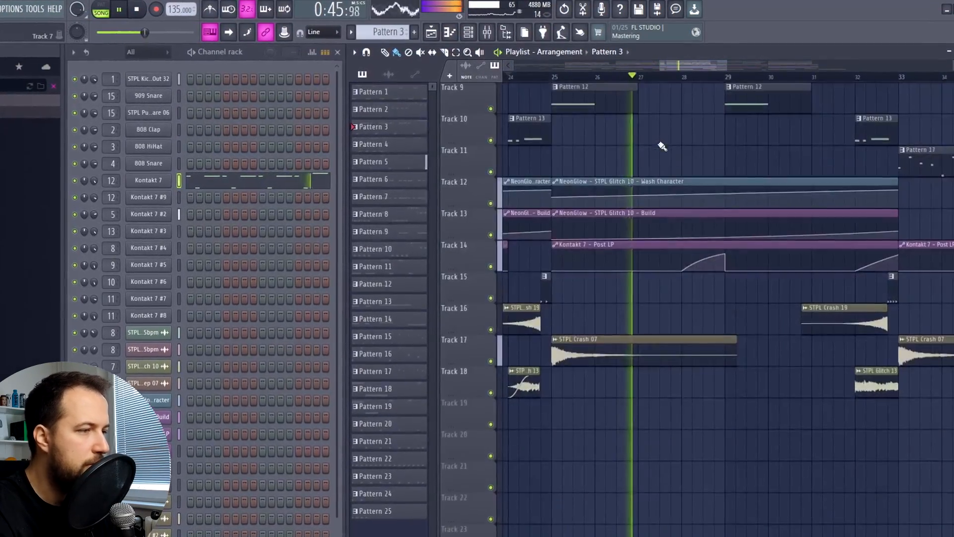
scroll(663, 146, up, 6)
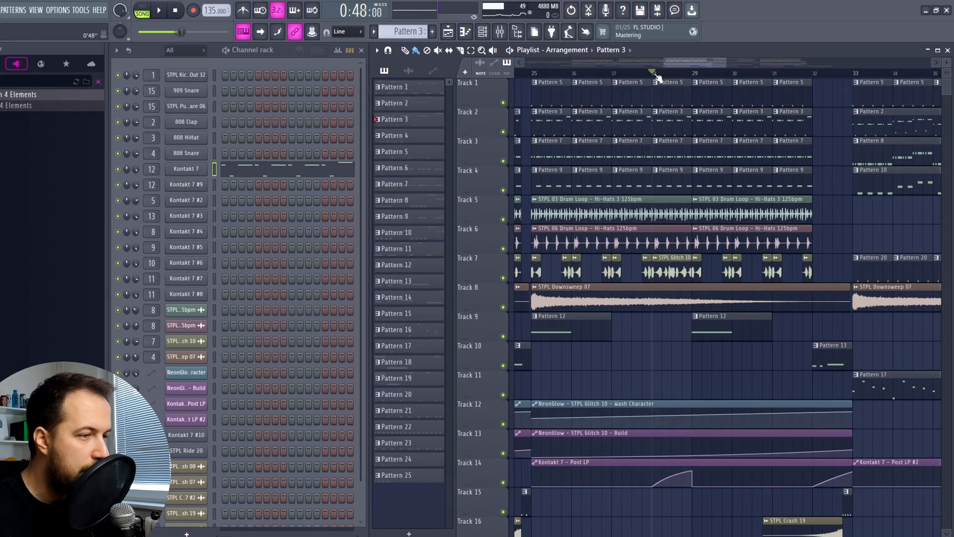
scroll(532, 433, down, 1)
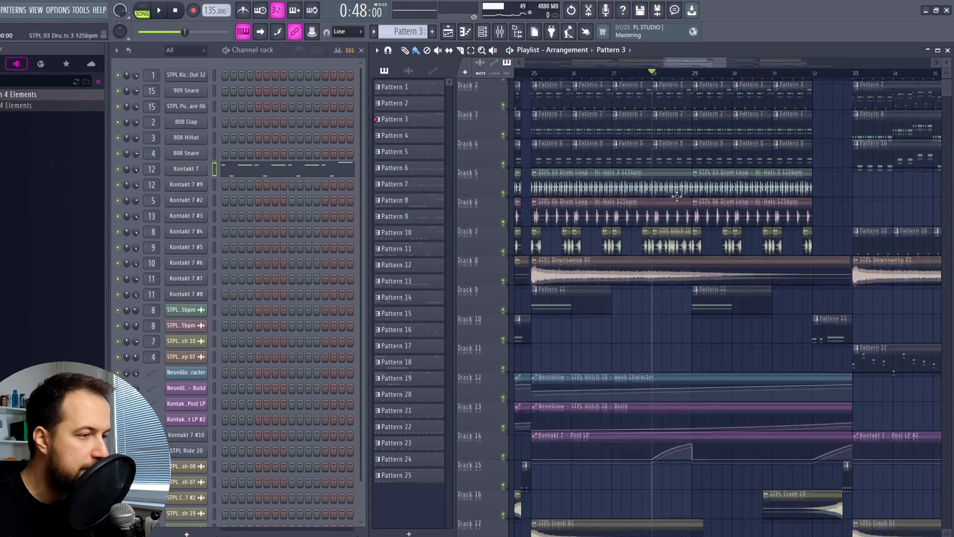
Solo the Kontakt 7 - Post LP automation on Track 14 together with Track 2 and audition the Utopia Acid Shot preset
right_click(504, 453)
scroll(528, 343, up, 1)
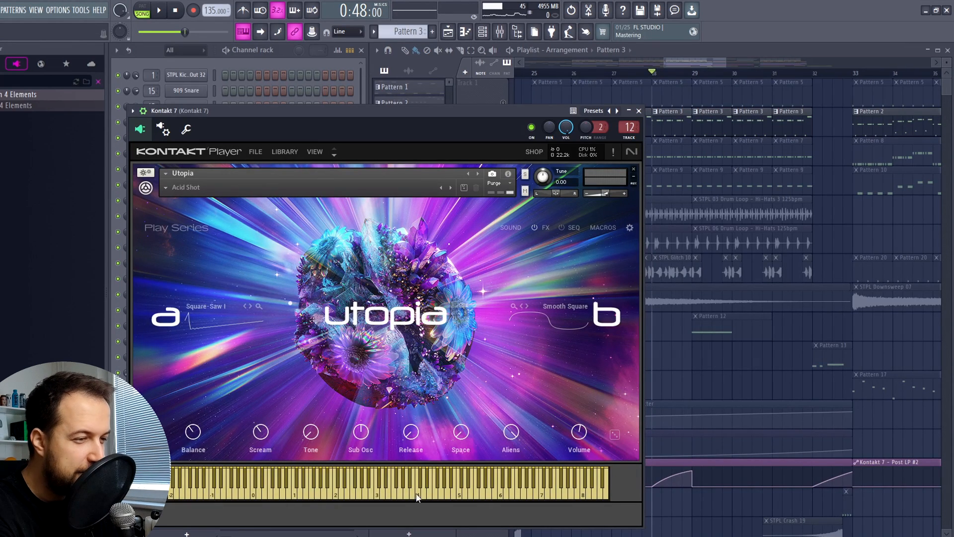
click(334, 489)
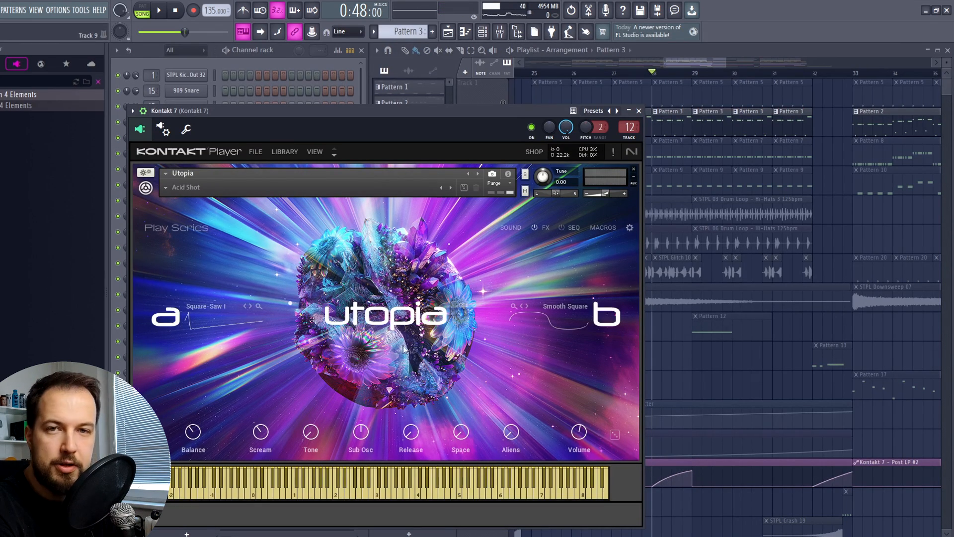
Review the option for creating automation clips and play Pattern 3 with its Post LP automation from before bar 28
right_click(313, 33)
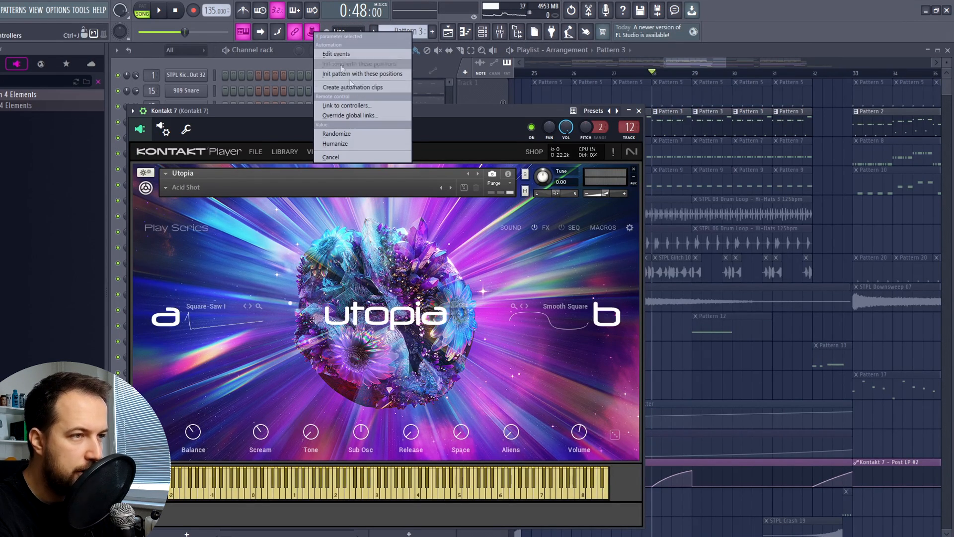
click(353, 88)
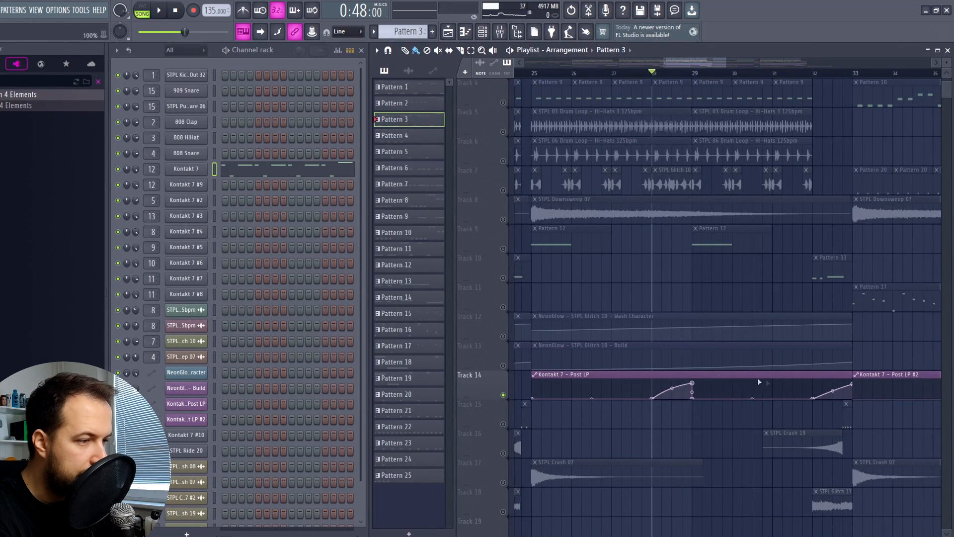
scroll(687, 388, up, 3)
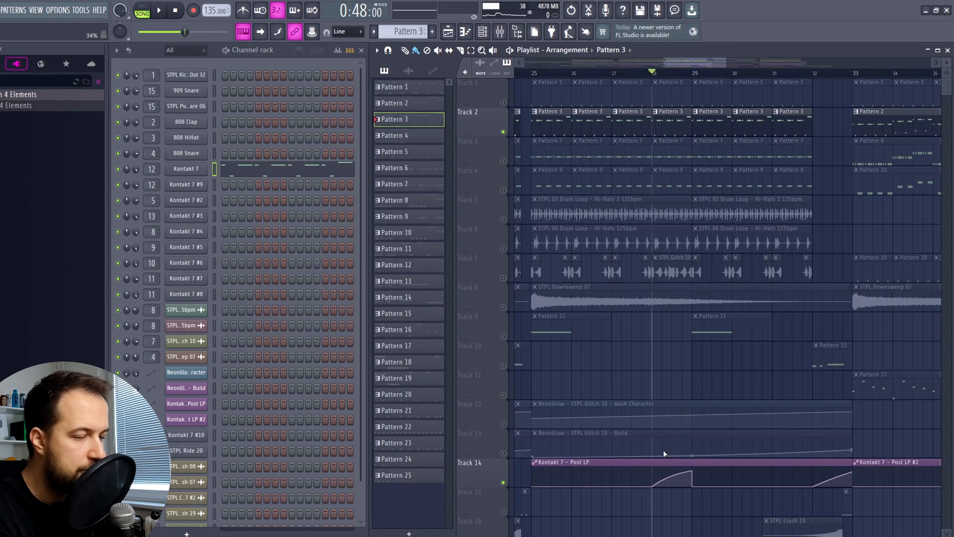
key(space)
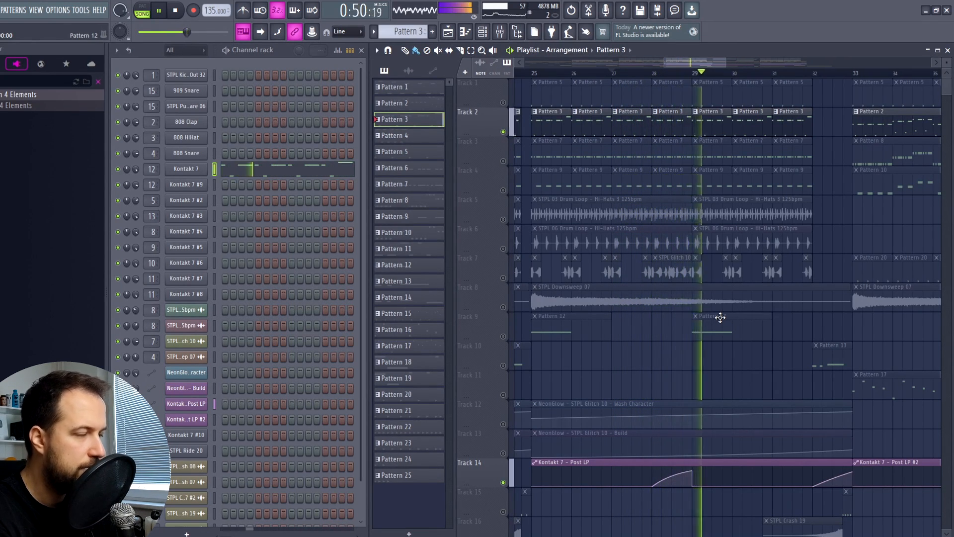
key(space)
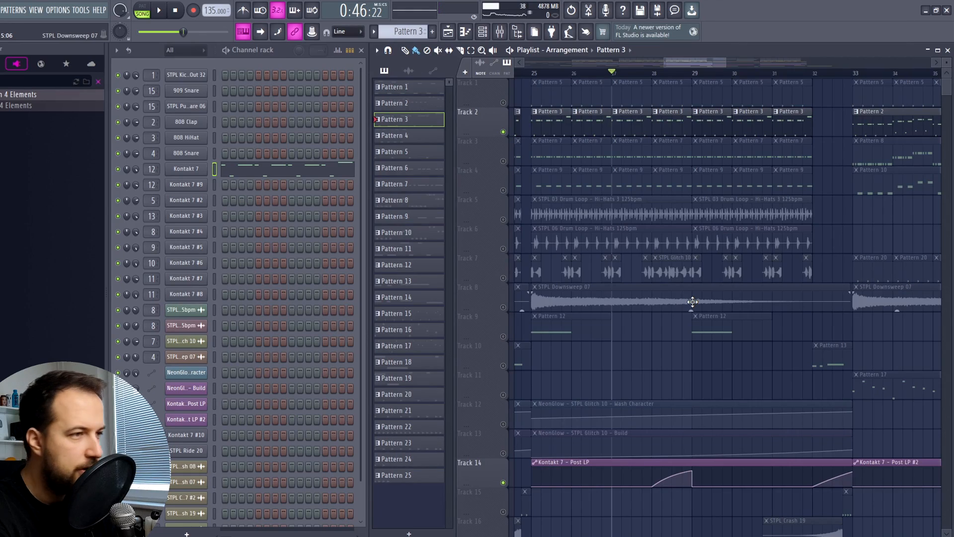
Solo Track 2 and play Pattern 2's Kontakt 7 #9 notes in the piano roll, closing it when done
ctrl+click(503, 132)
drag(698, 63, 717, 65)
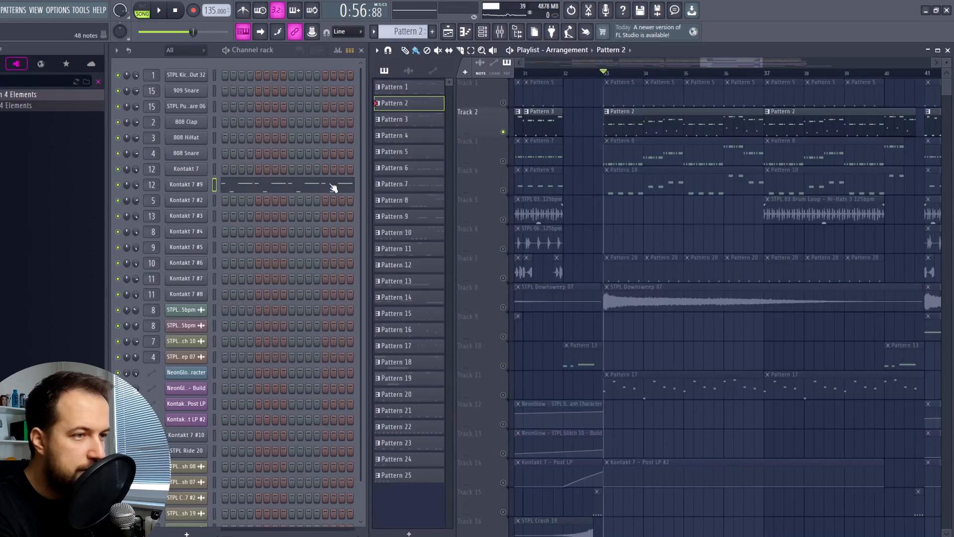
click(335, 187)
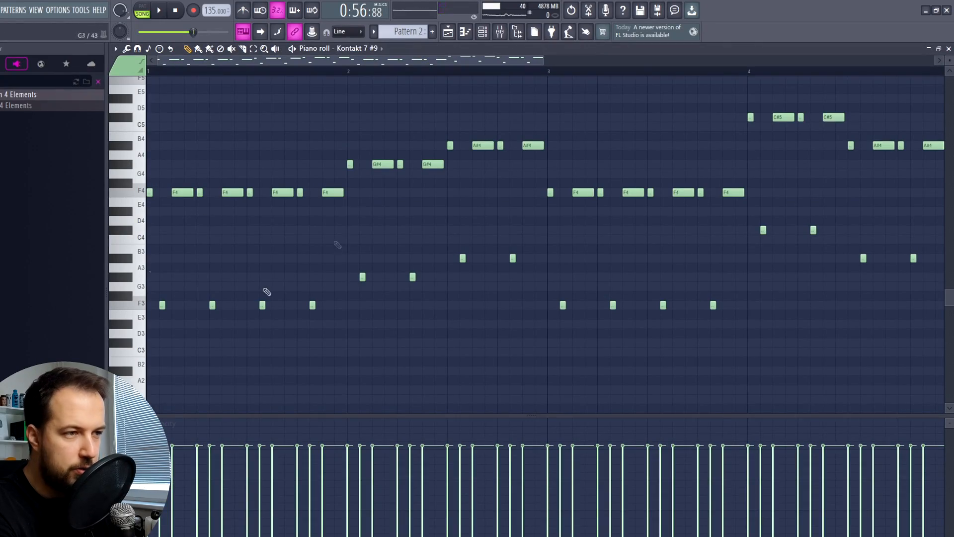
scroll(389, 187, up, 3)
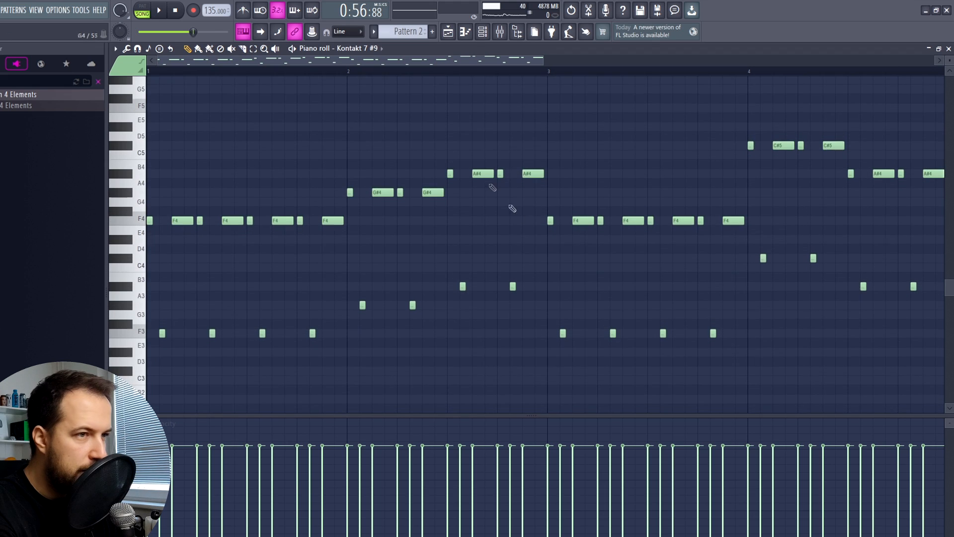
click(165, 12)
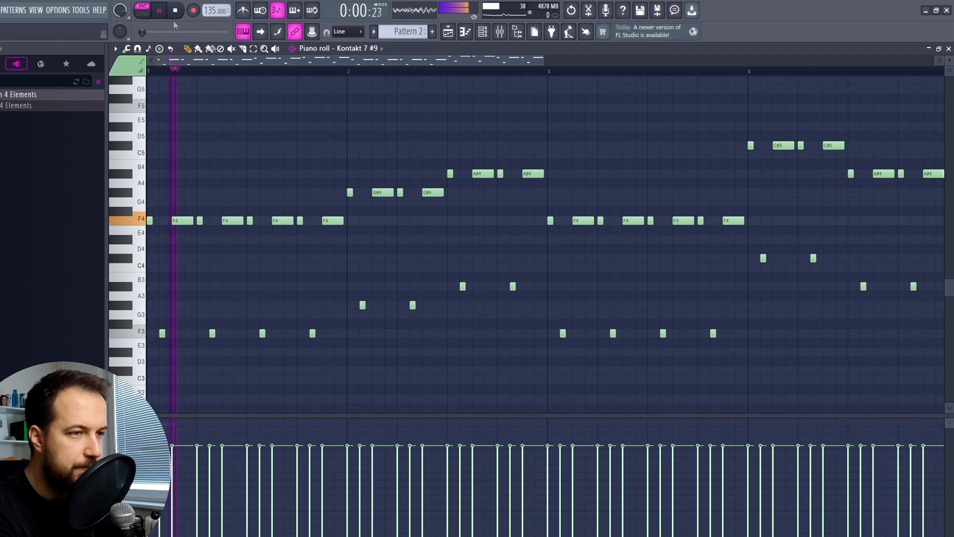
key(space)
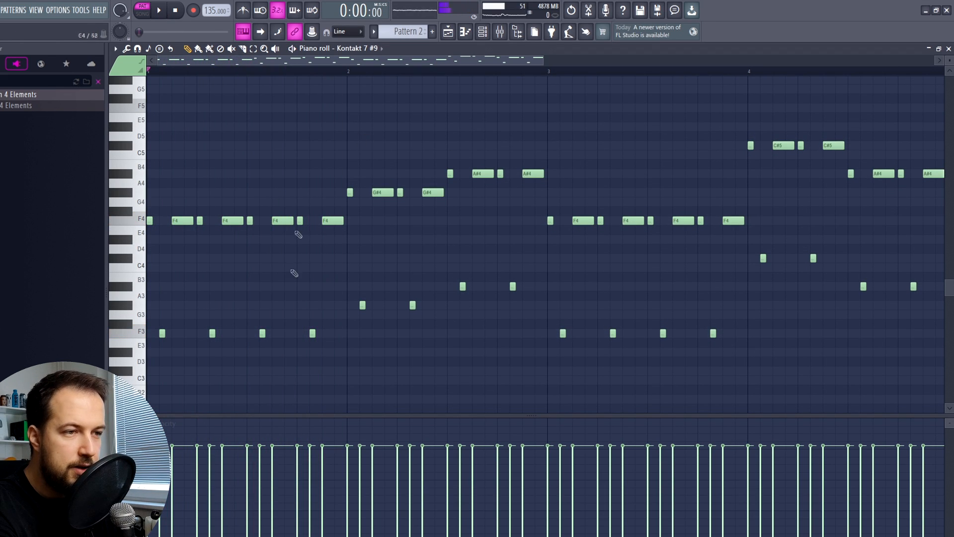
key(space)
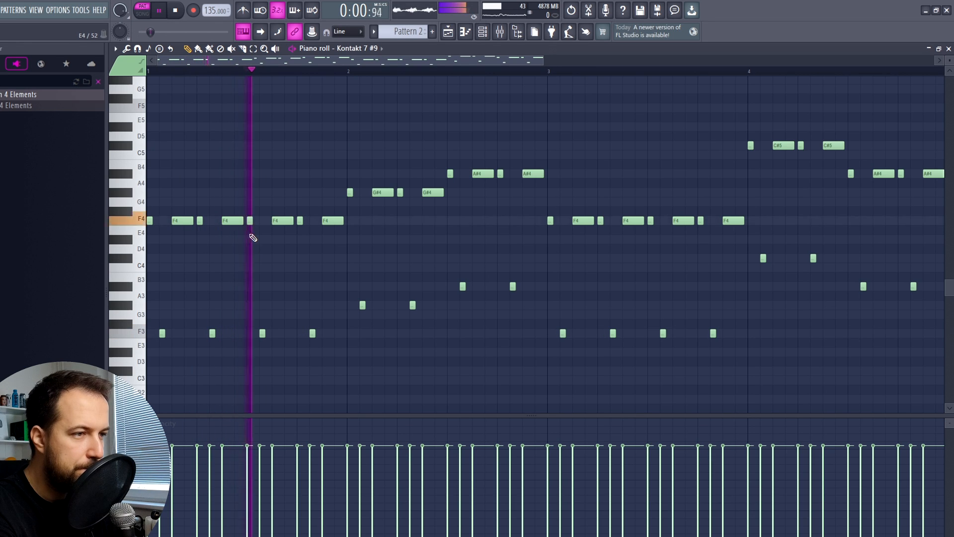
drag(452, 59, 425, 88)
key(space)
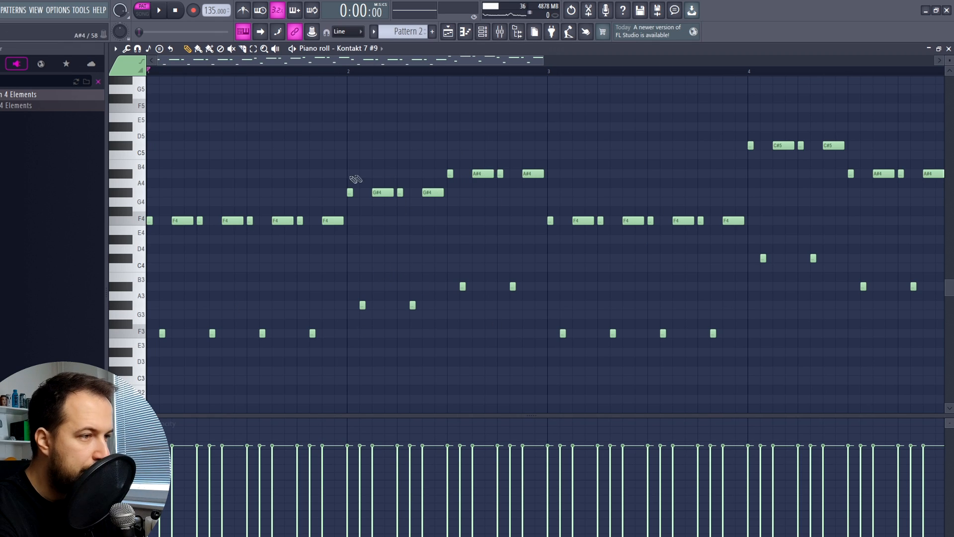
key(F7)
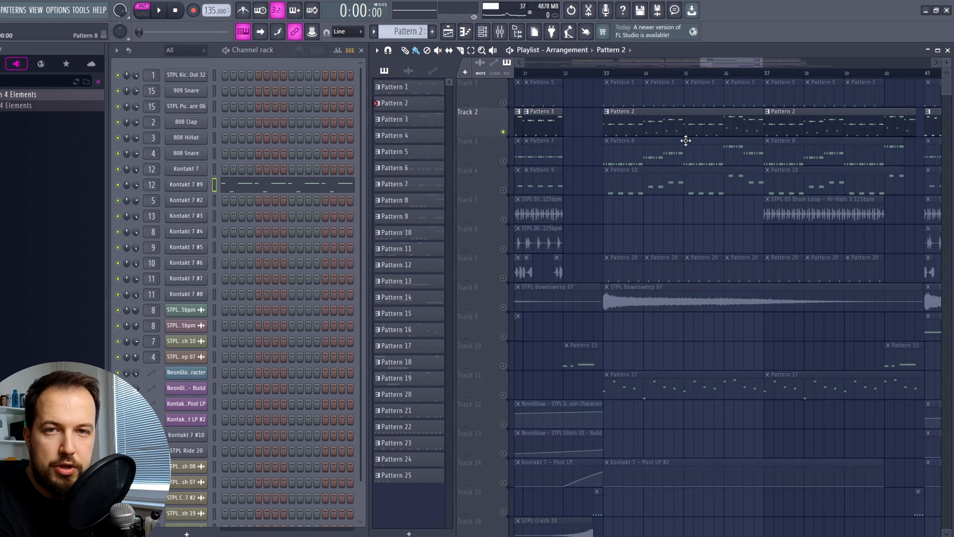
Examine Pattern 8 and Pattern 10 on Tracks 3 and 4 and play them together with Pattern 2
double_click(609, 145)
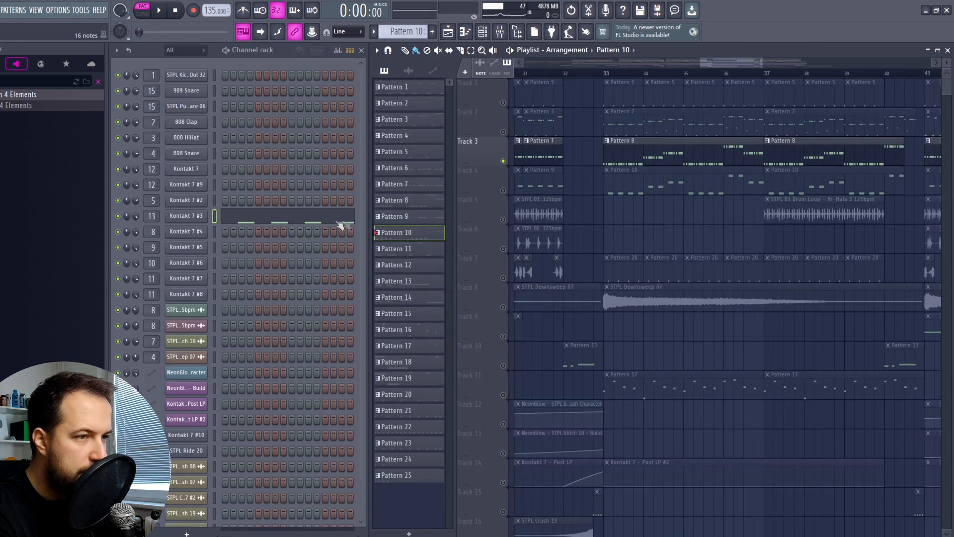
click(342, 223)
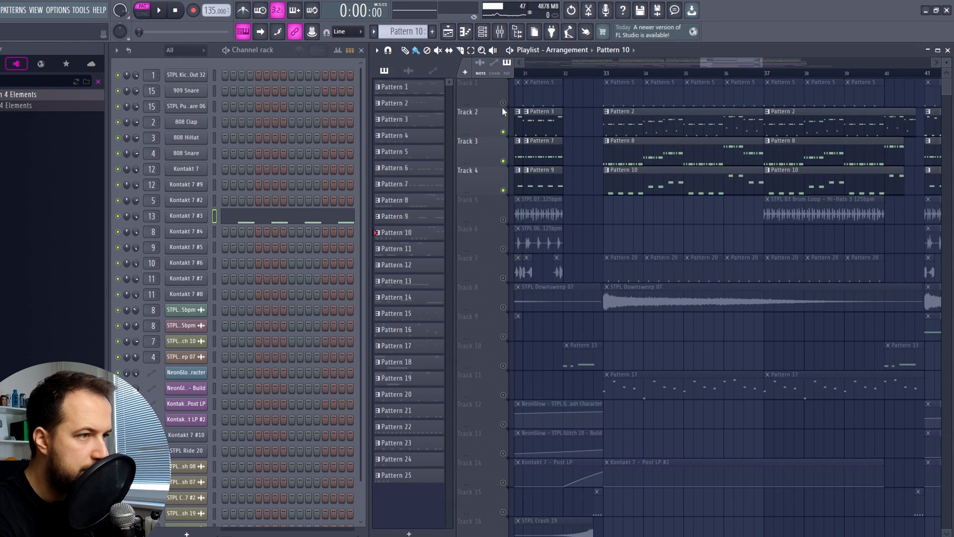
key(space)
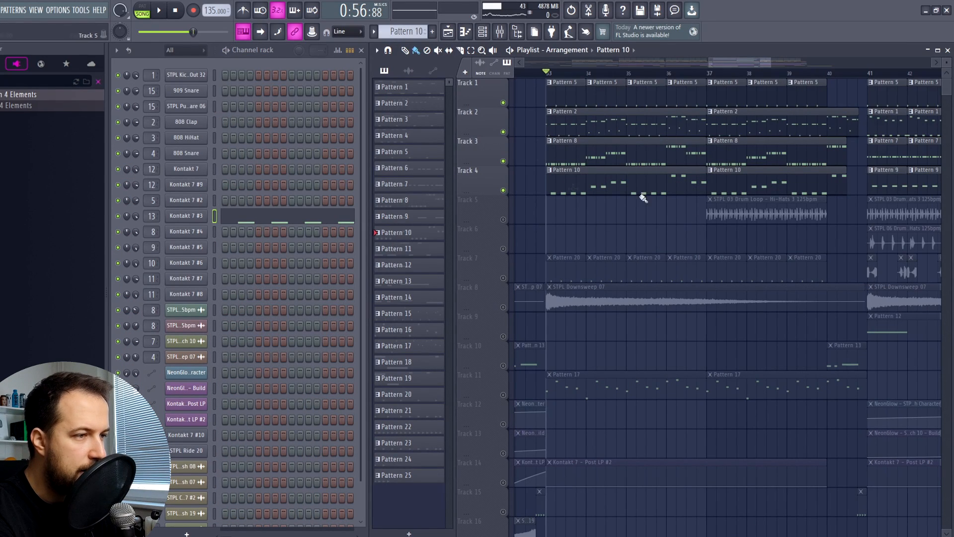
Enable Track 7, examine Pattern 20's STPL Ride 20 steps and play it with Tracks 1 to 4 from bar 33
click(502, 278)
click(560, 276)
scroll(229, 345, down, 2)
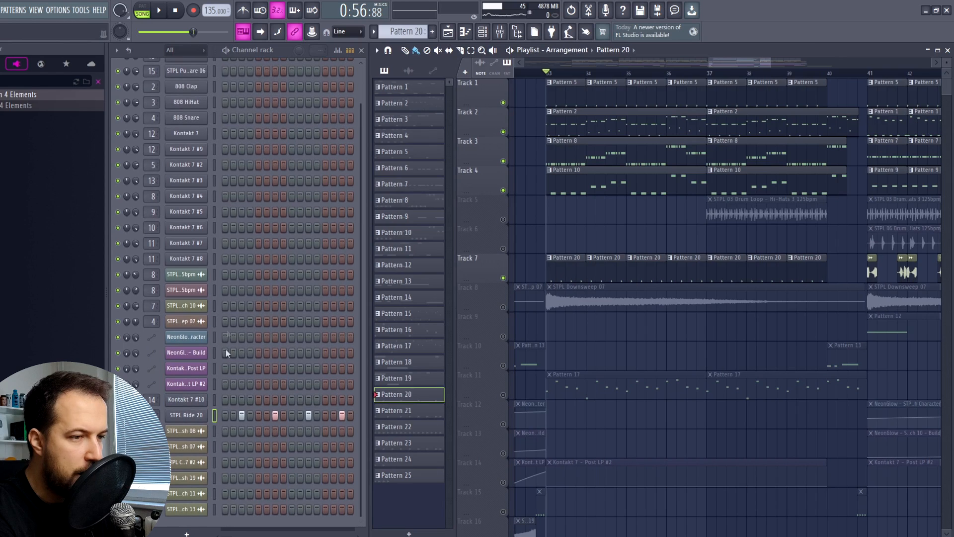
key(l)
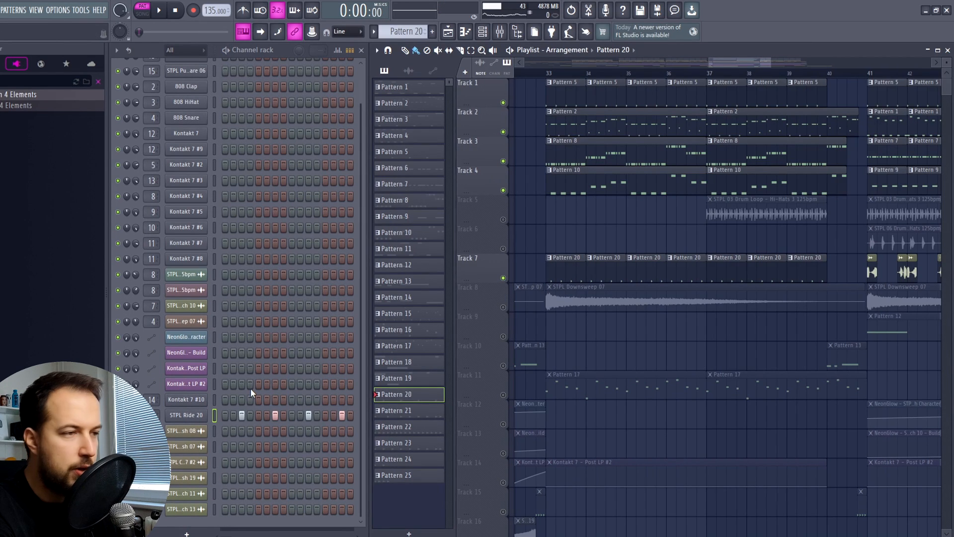
key(l)
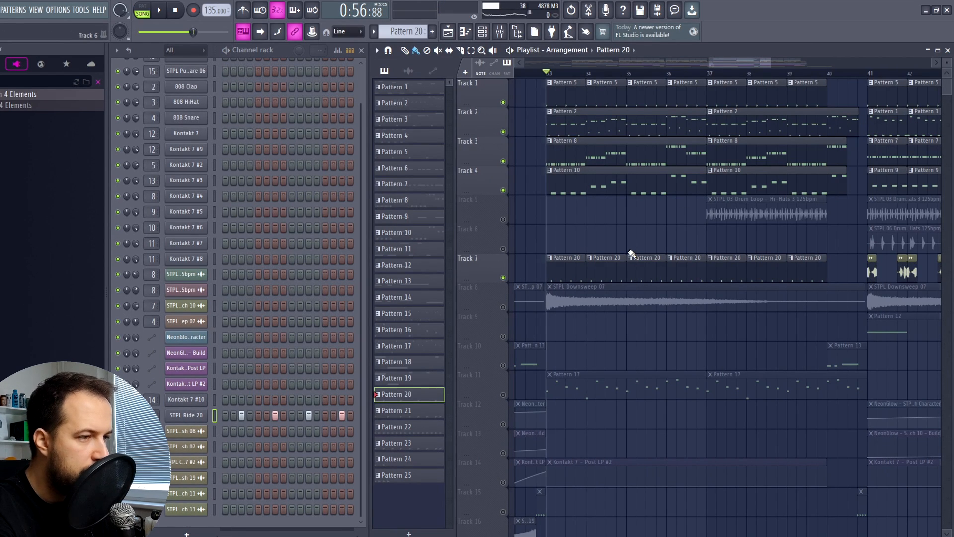
key(space)
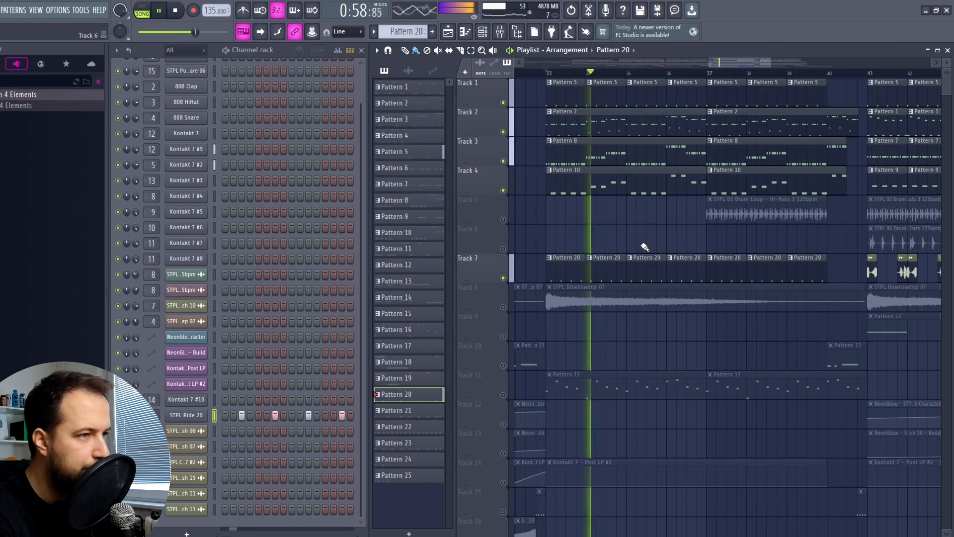
key(space)
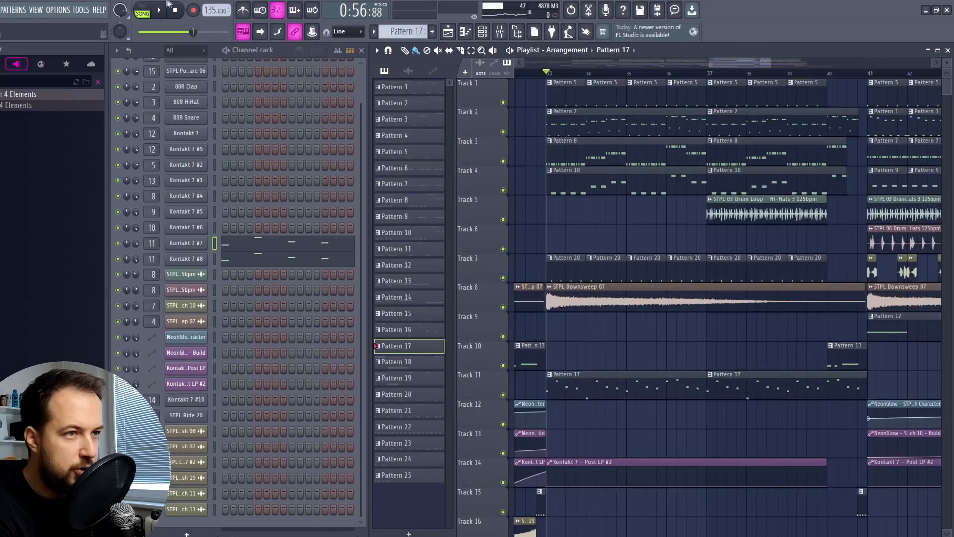
Audition Pattern 17's Ultimatum and Wobbly presets on Kontakt 7 #7 and #8 and play its notes in the piano roll
click(151, 11)
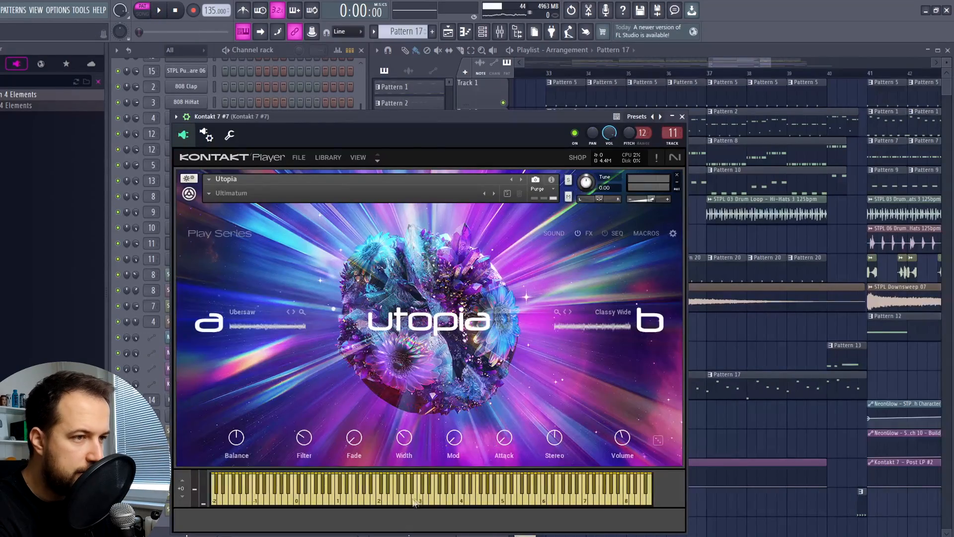
click(414, 503)
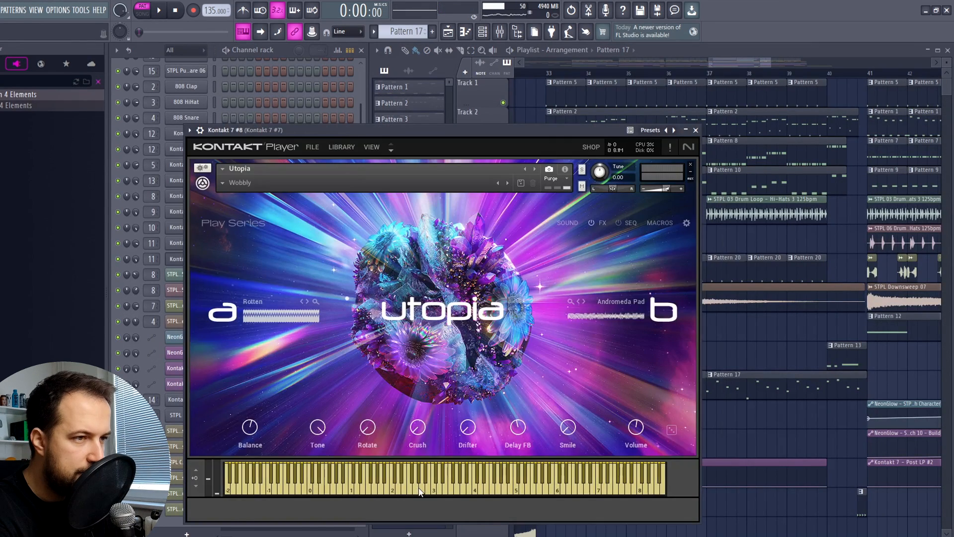
click(477, 493)
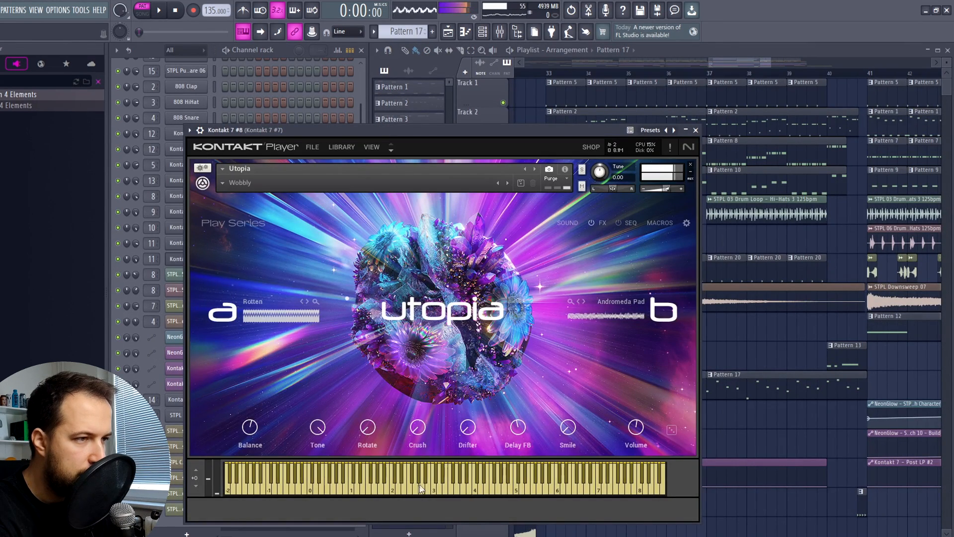
click(696, 131)
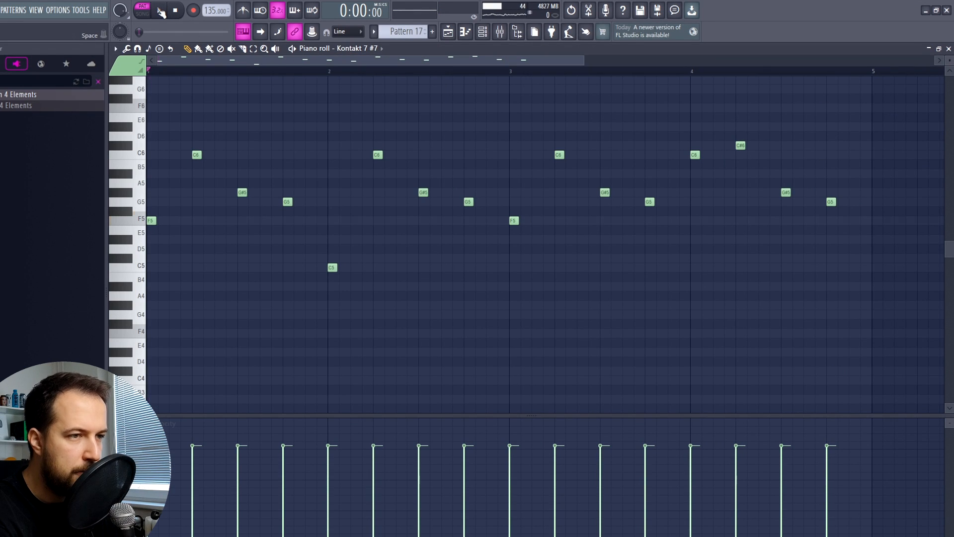
click(160, 10)
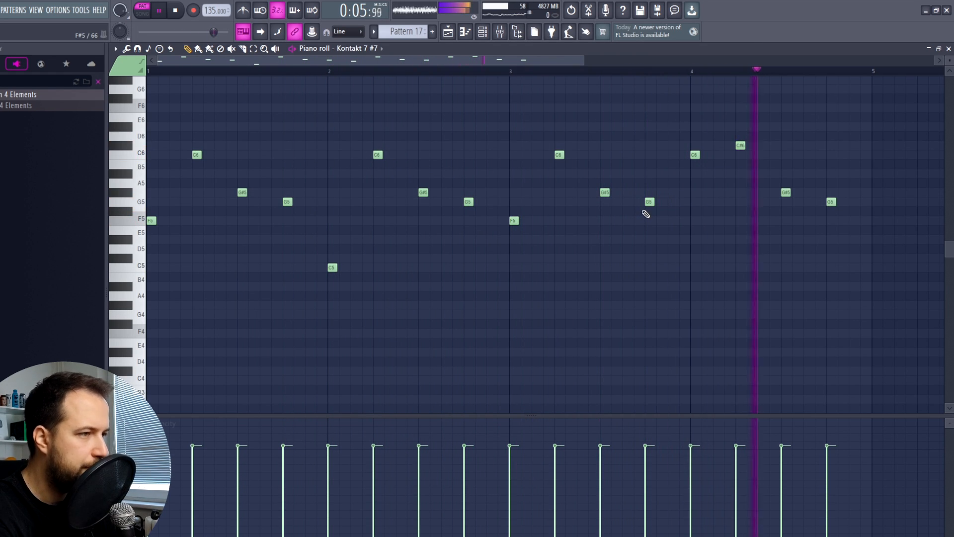
key(space)
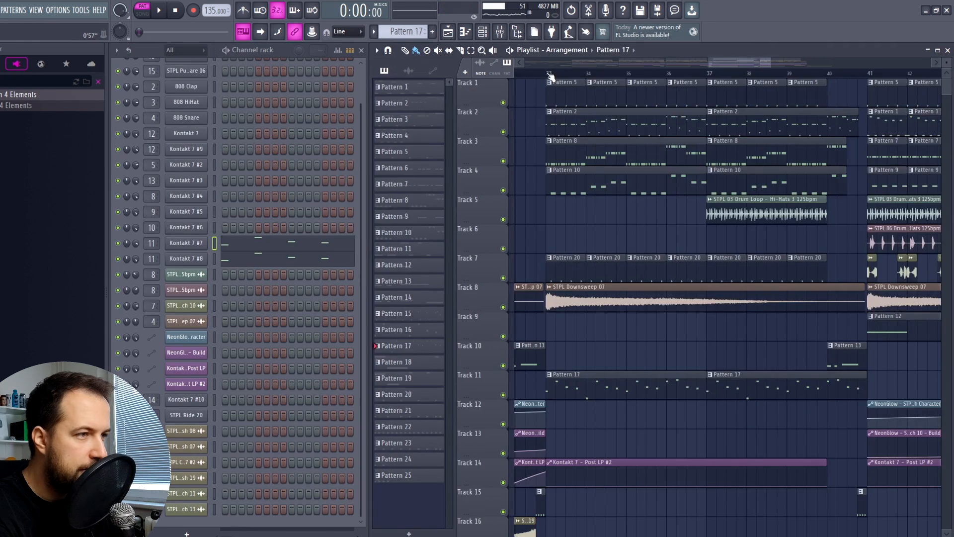
Try Pattern 15 on Track 9 from bar 33 in place of the muted Pattern 17, adding a second clip at bar 37
click(549, 73)
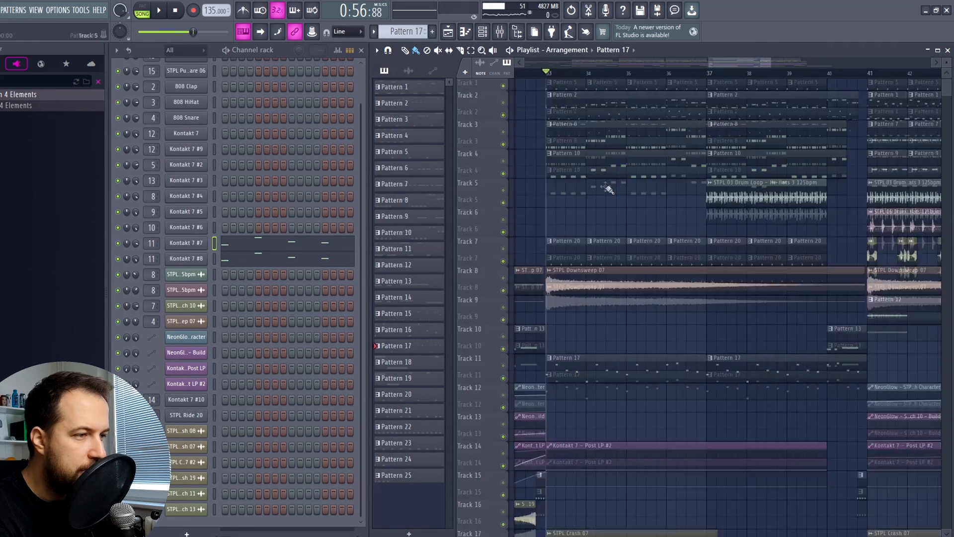
key(space)
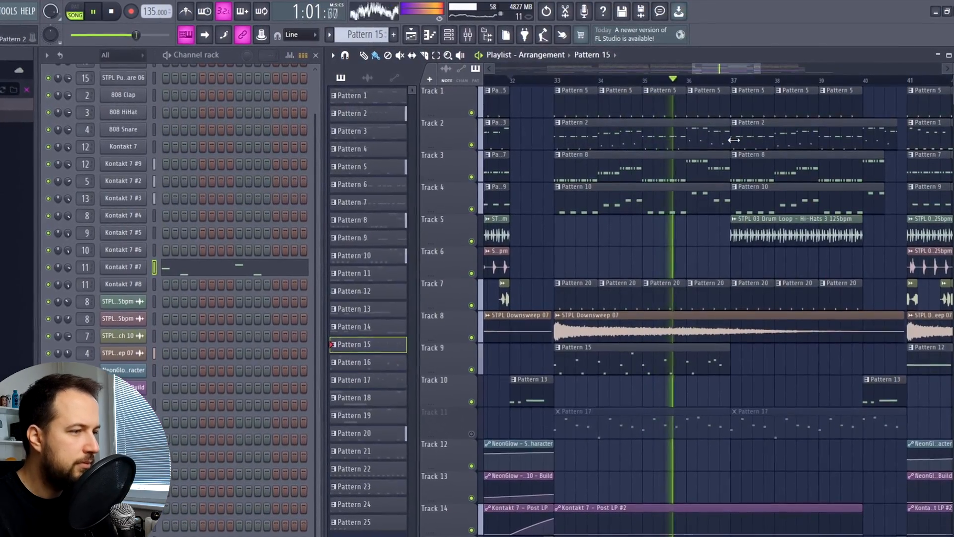
click(728, 367)
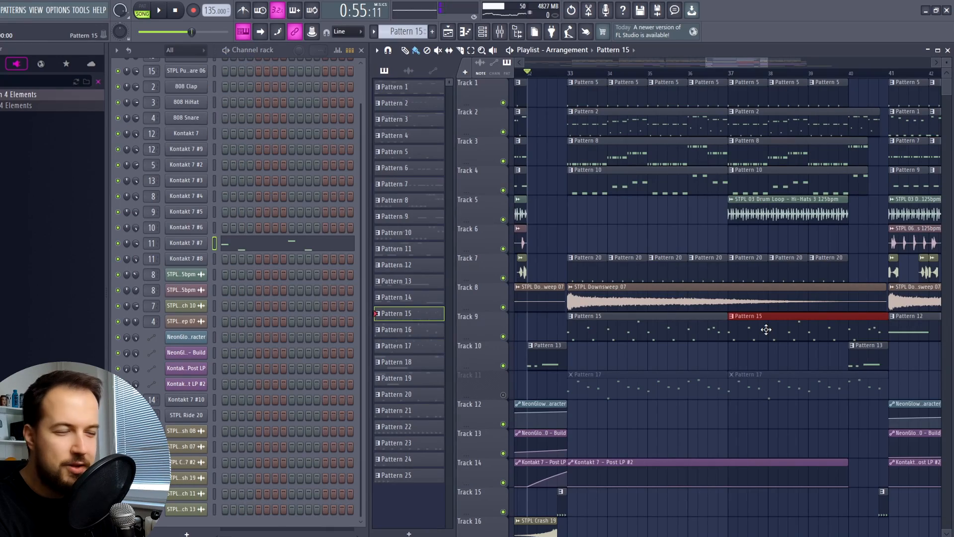
Select Pattern 17 on the soloed Track 11, bring back the other tracks and look over the arrangement from bar 17
click(504, 395)
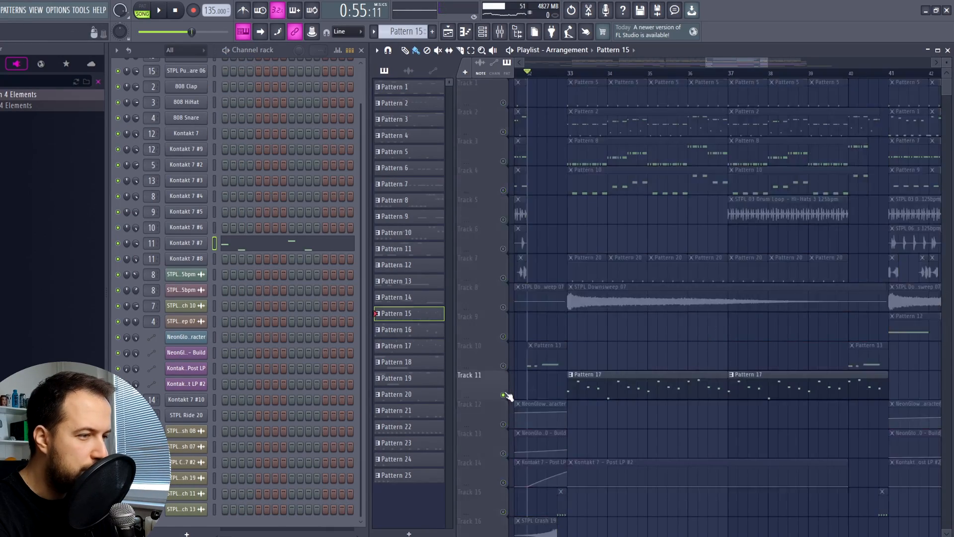
click(687, 387)
scroll(720, 63, down, 2)
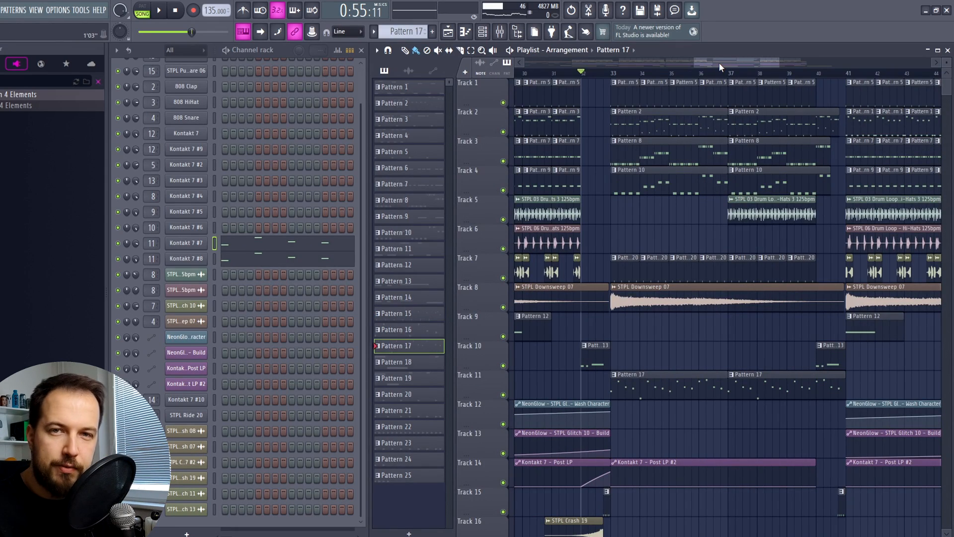
drag(719, 64, 644, 63)
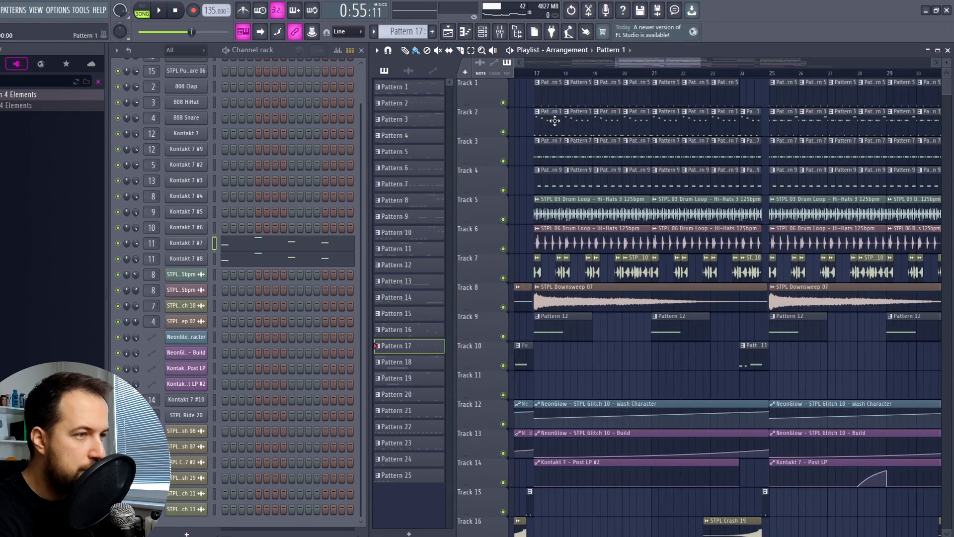
Play the Kontakt melody in Pattern 3, and examine and play Pattern 2's Kontakt 7 #9 notes in the piano roll
click(555, 121)
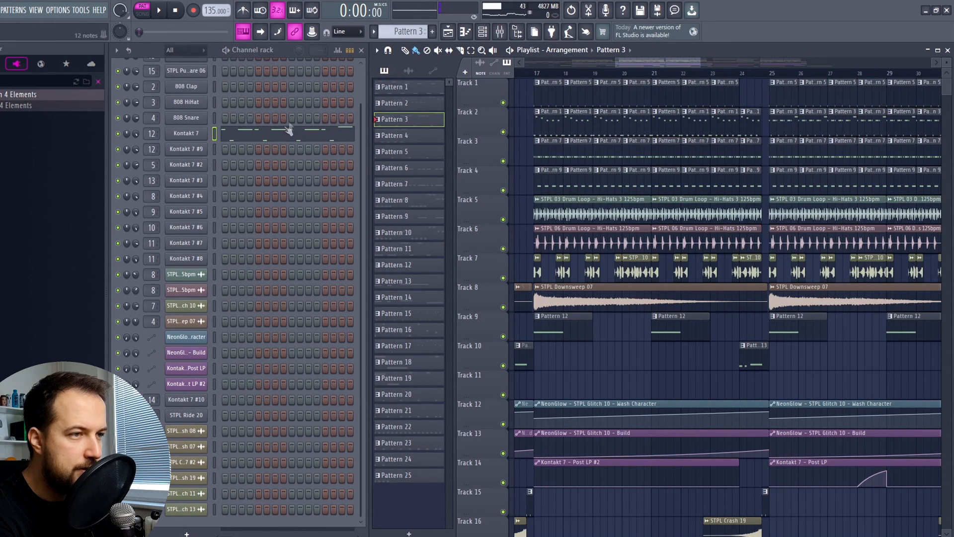
drag(628, 61, 686, 73)
key(space)
click(759, 127)
click(303, 150)
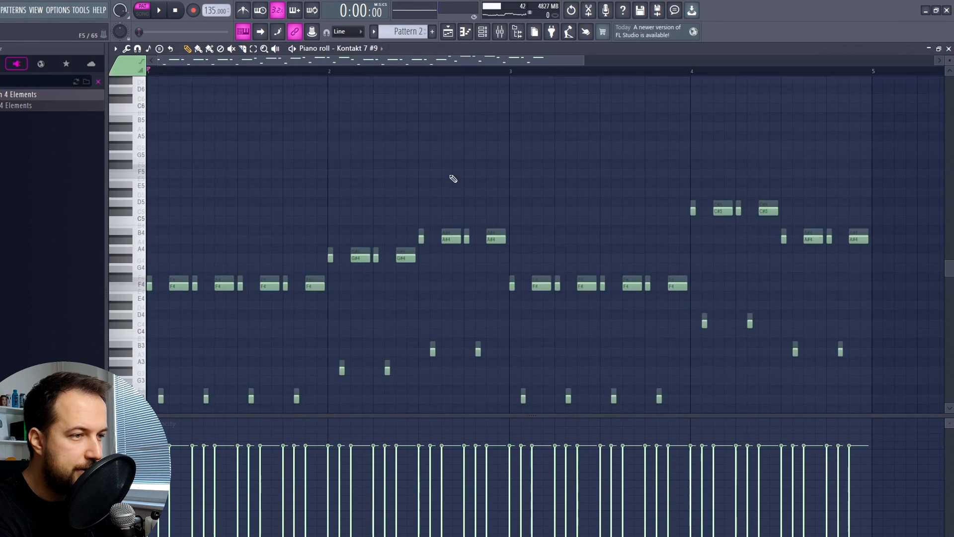
key(space)
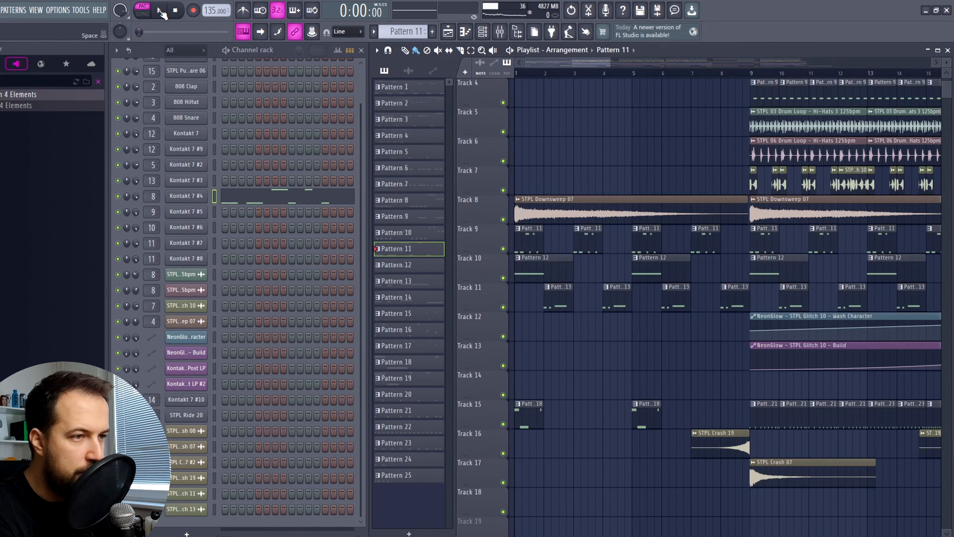
Examine Pattern 11's Kontakt 7 #4 notes and play Pattern 11 together with Pattern 13 on Tracks 9 and 11
click(273, 195)
key(space)
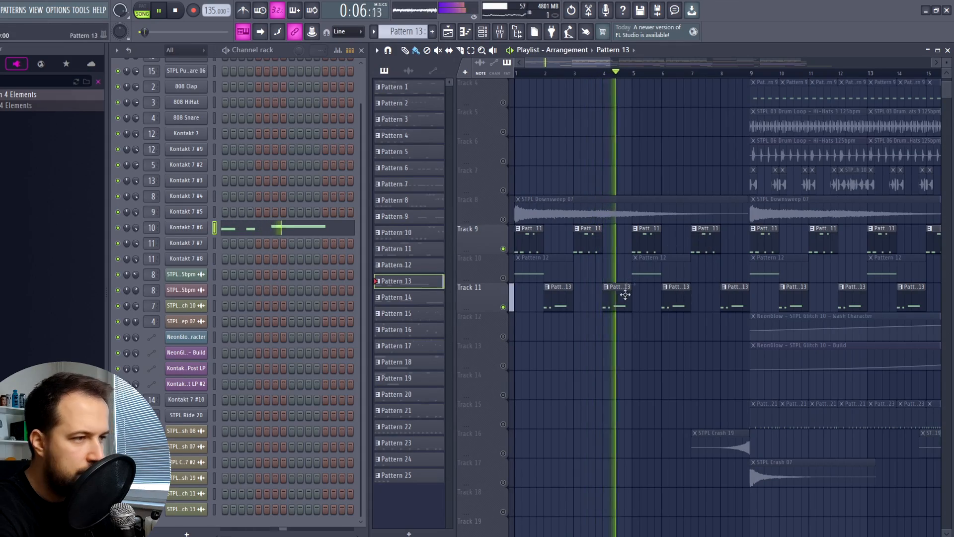
key(space)
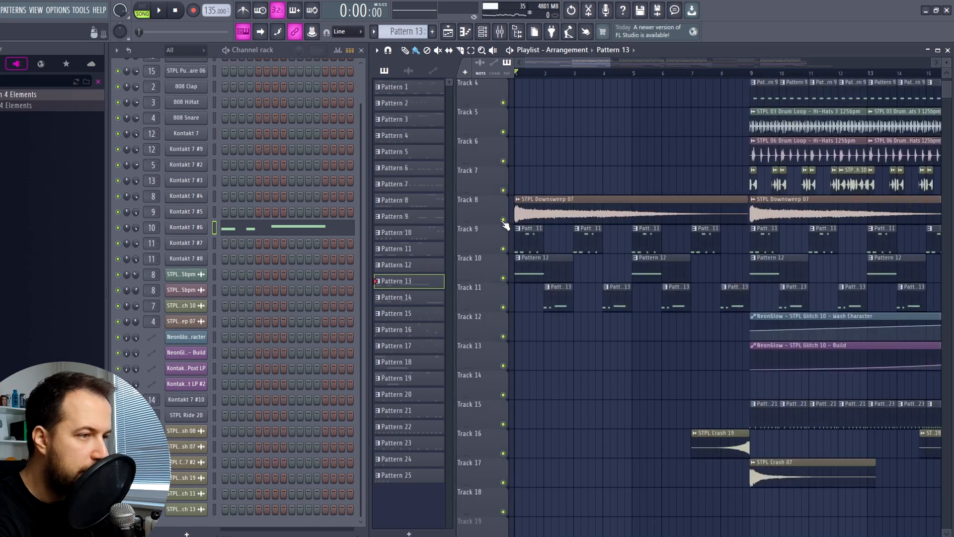
Play the intro from bar 1 with all tracks enabled, following it up to the section starting at bar 9
scroll(599, 272, down, 4)
scroll(587, 288, up, 7)
key(space)
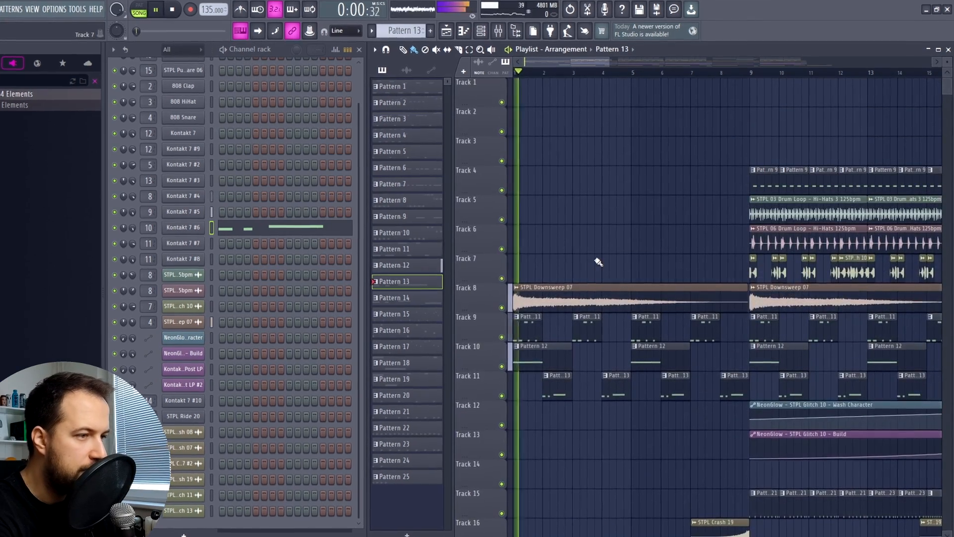
scroll(599, 254, down, 2)
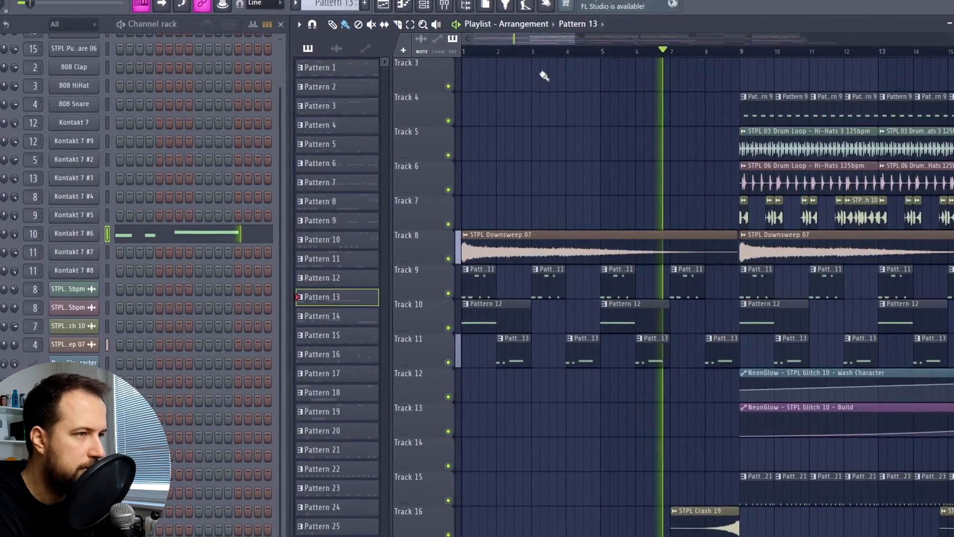
drag(526, 37, 552, 46)
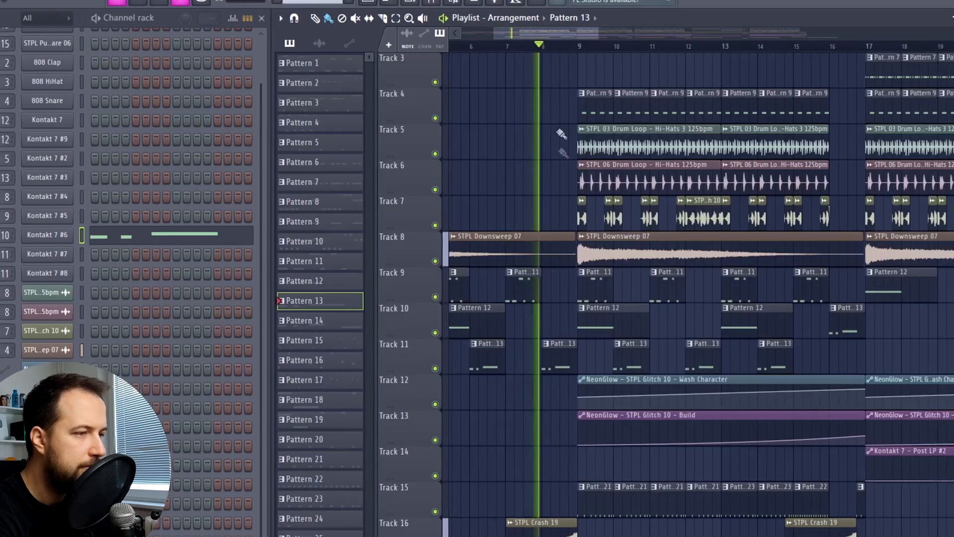
key(space)
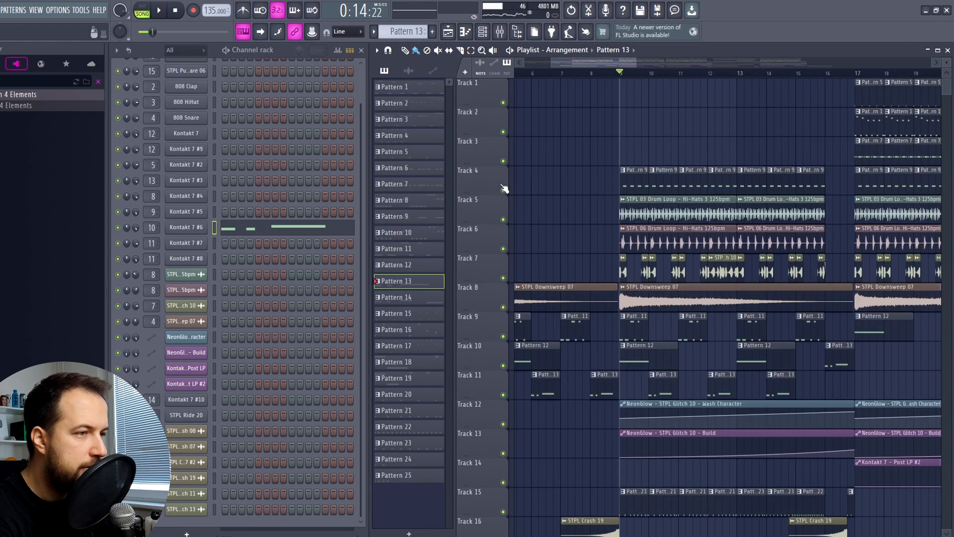
Solo Track 4 and play it from bar 9, adding the hi-hat loops on Tracks 5 and 6 and the glitch clips on Track 7
right_click(504, 189)
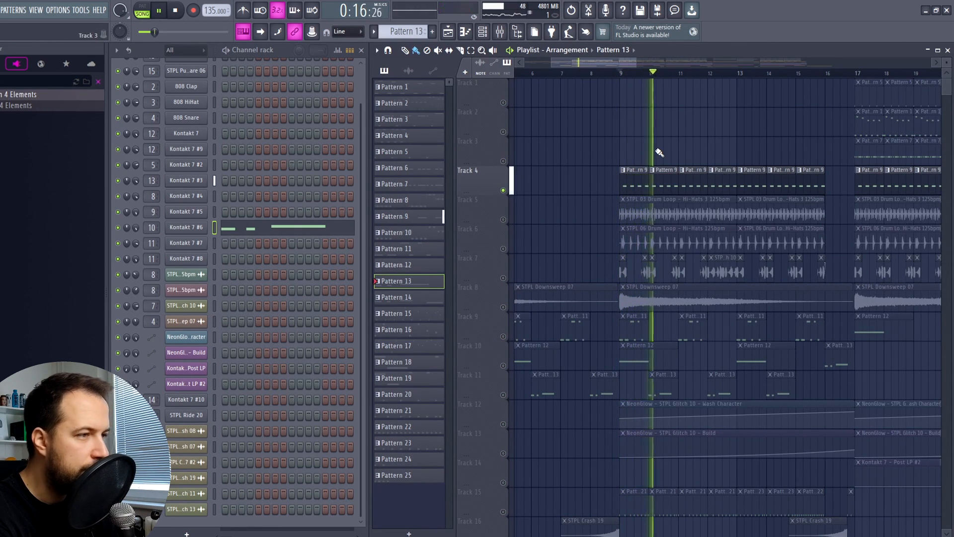
key(space)
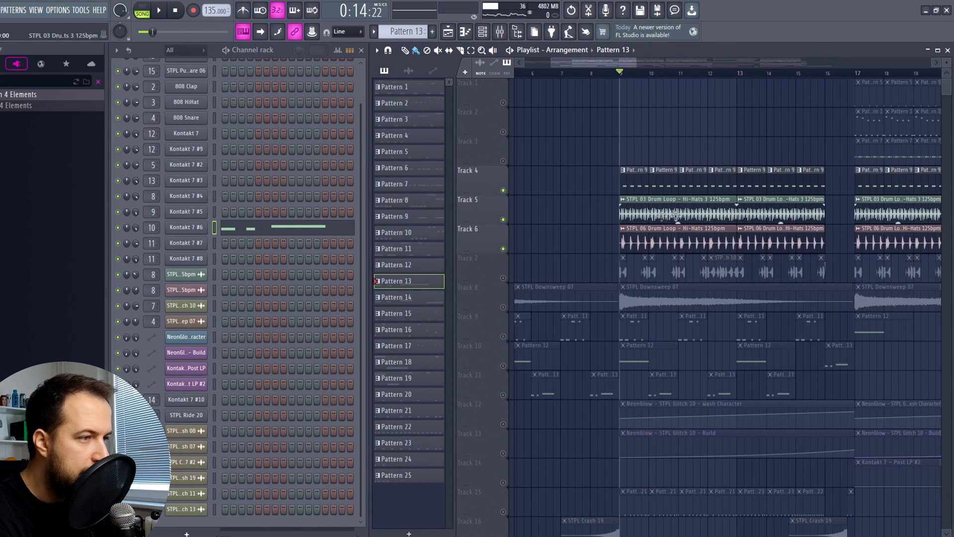
key(space)
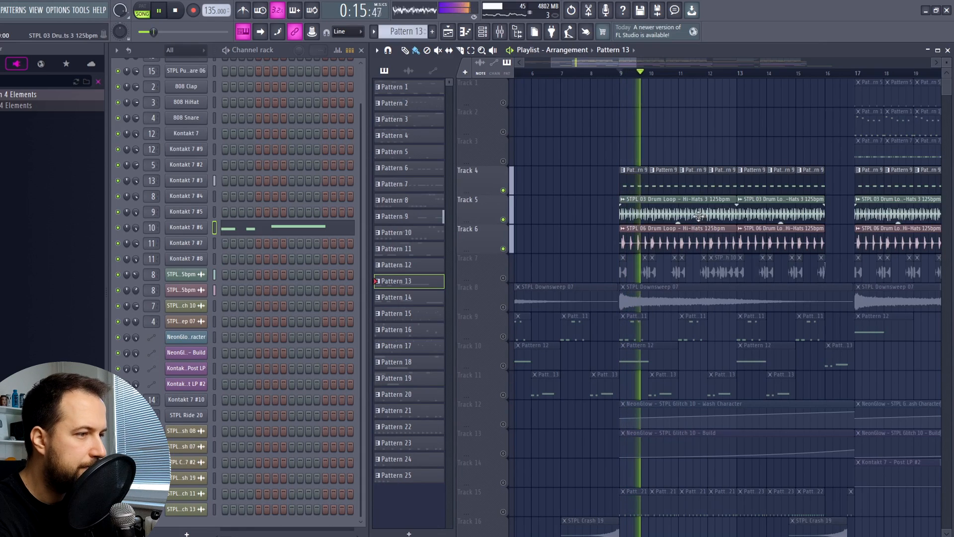
click(503, 278)
key(space)
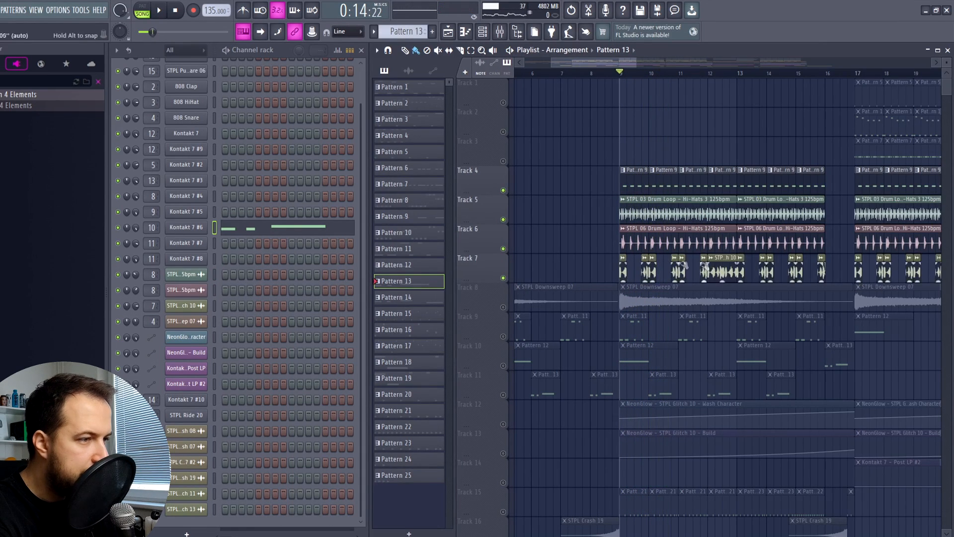
key(space)
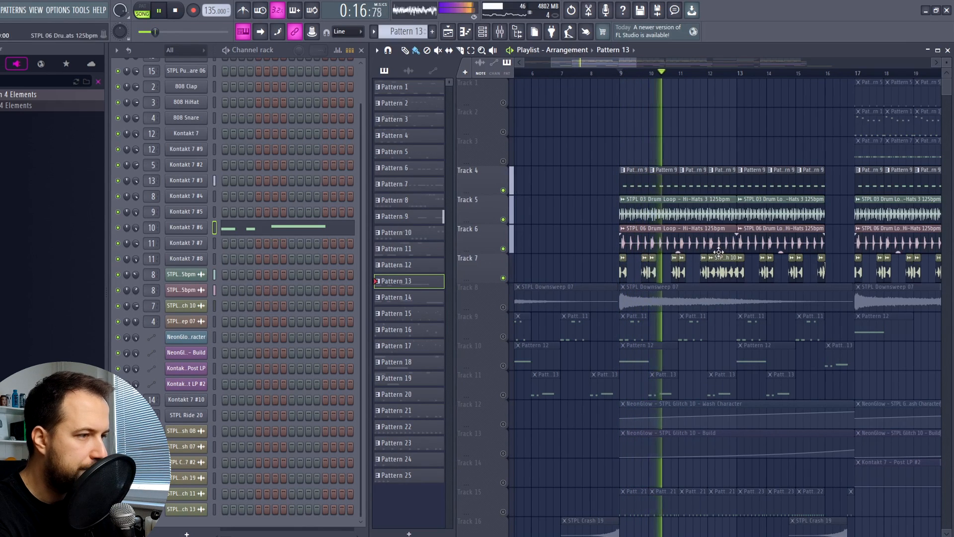
Enable the STPL Downsweep 07 on Track 8 and play it from bar 9 with Tracks 4 to 7
scroll(633, 257, down, 1)
key(space)
click(503, 277)
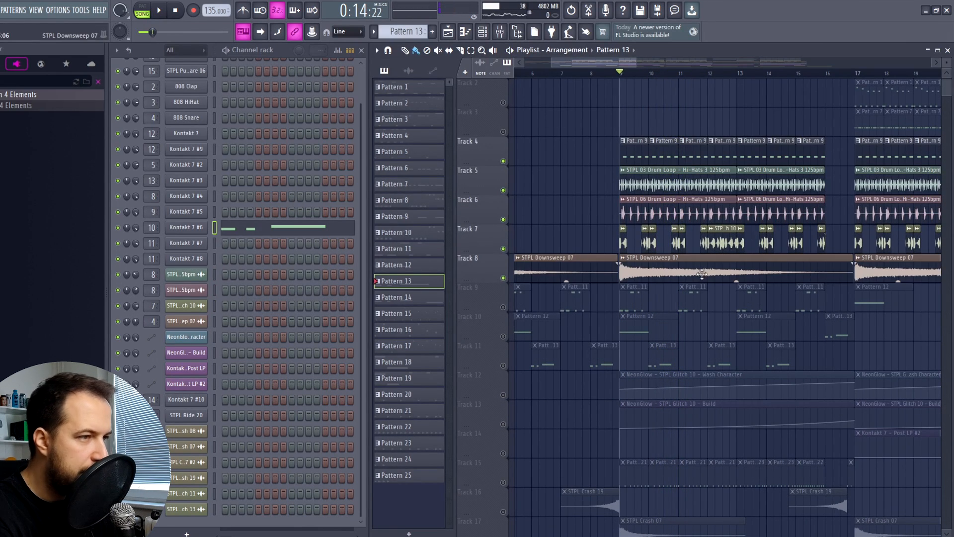
key(space)
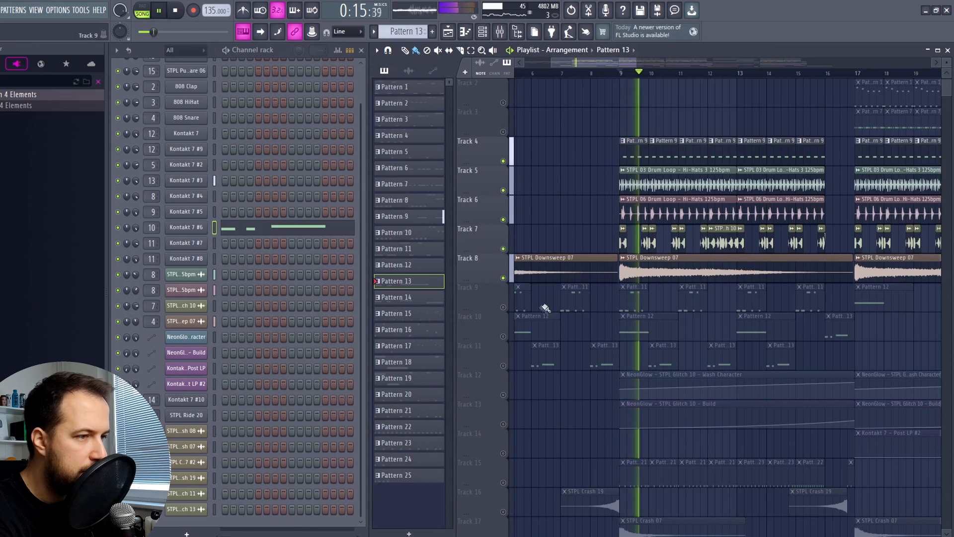
key(space)
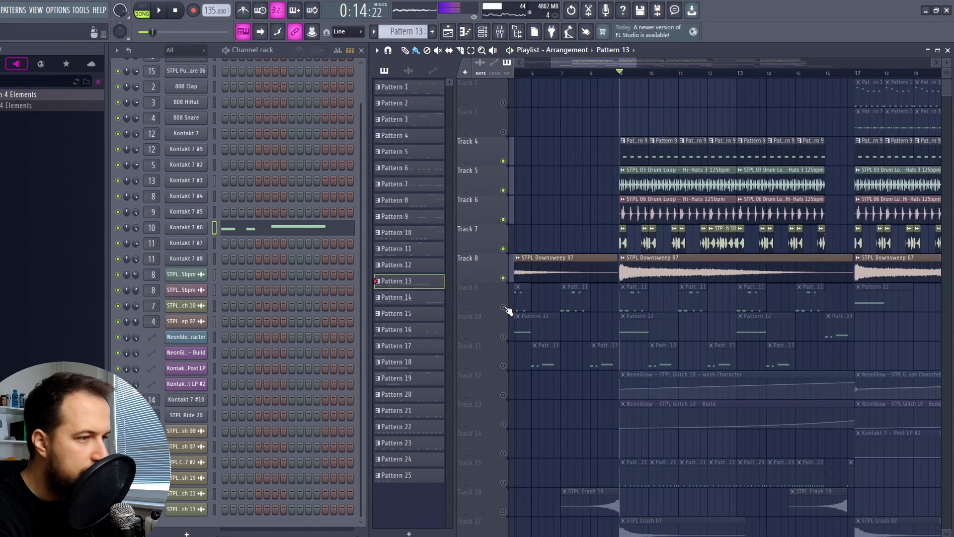
Enable Tracks 9, 10 and 11 and play the bar 9 section with Patterns 11, 12 and 13 included
click(503, 307)
click(503, 365)
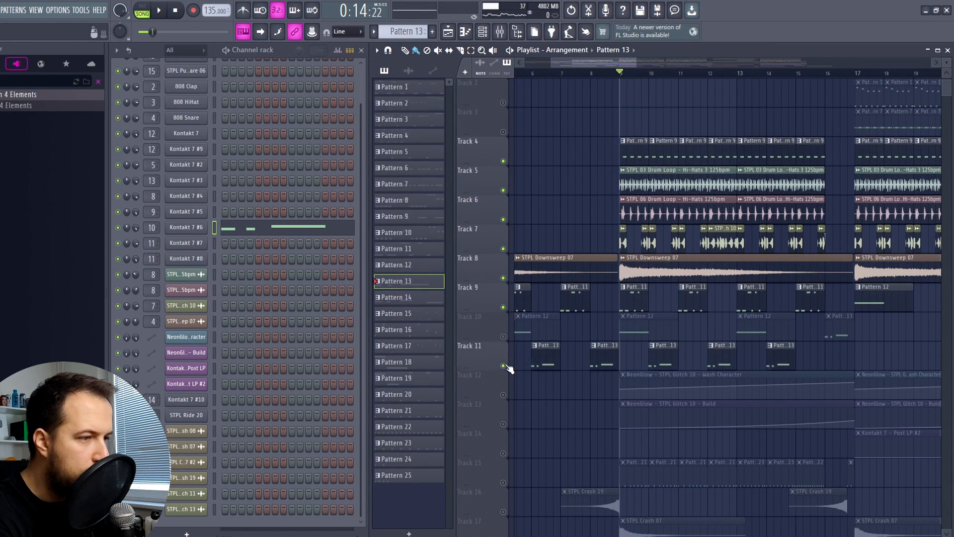
click(503, 336)
key(space)
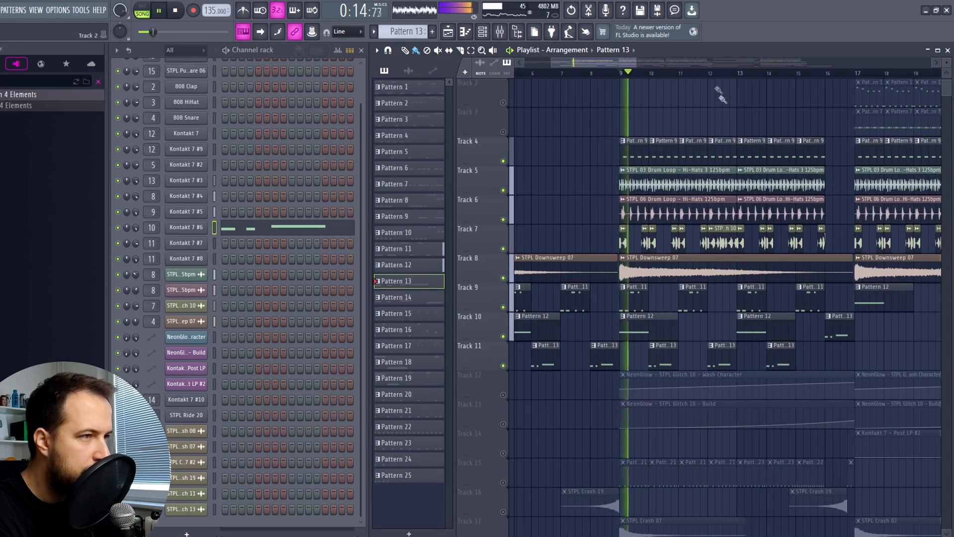
drag(613, 64, 627, 70)
scroll(602, 191, down, 3)
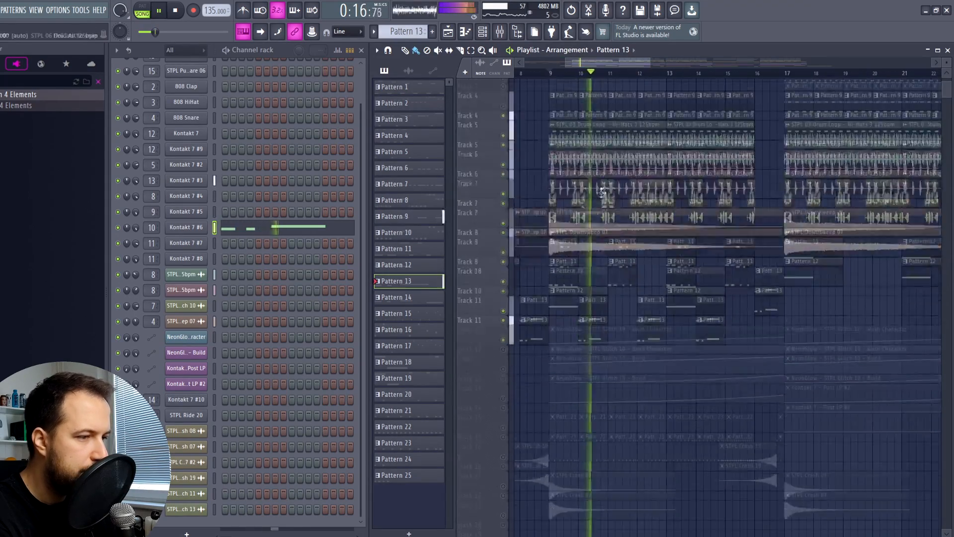
scroll(596, 211, up, 2)
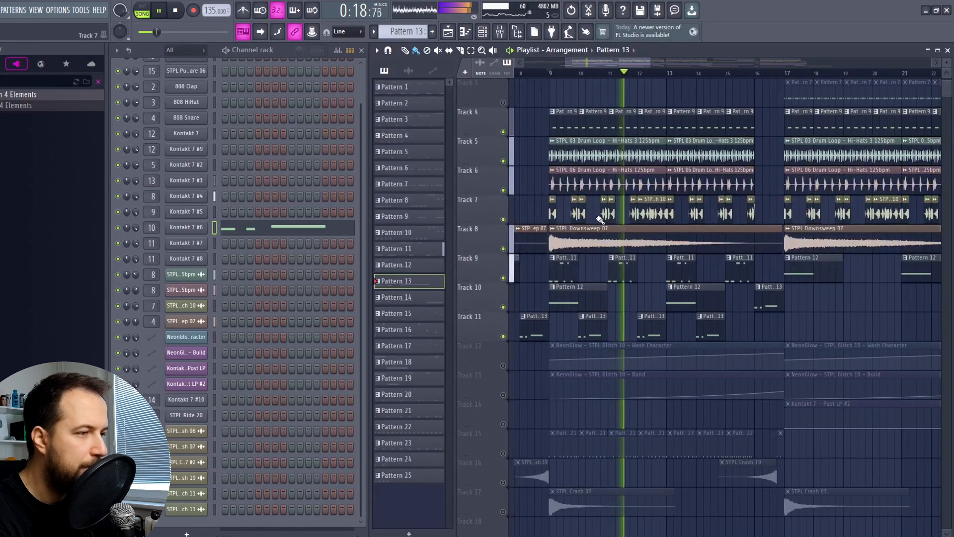
key(space)
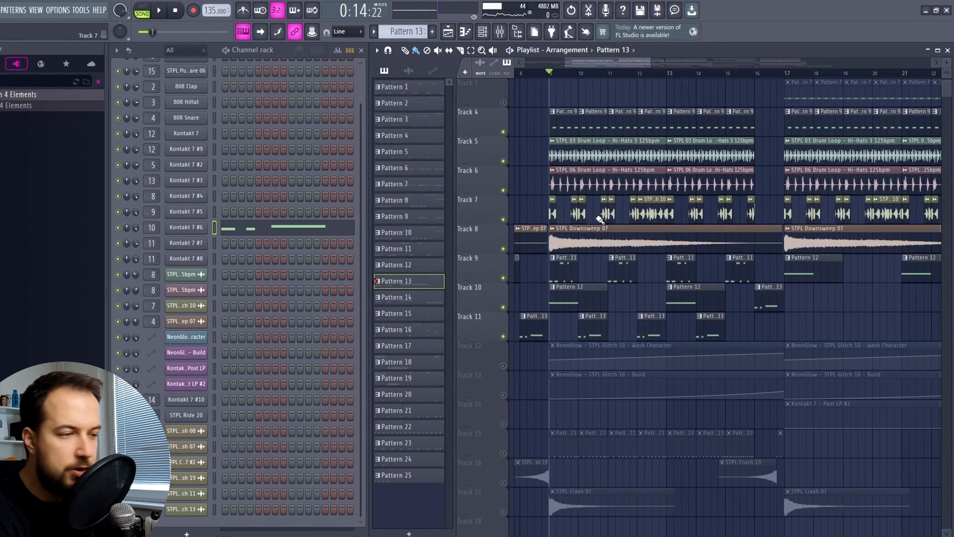
Solo Track 15 and play Pattern 21 from bar 9 while examining its two snare step rows
ctrl+click(503, 453)
click(565, 450)
key(space)
scroll(332, 293, up, 2)
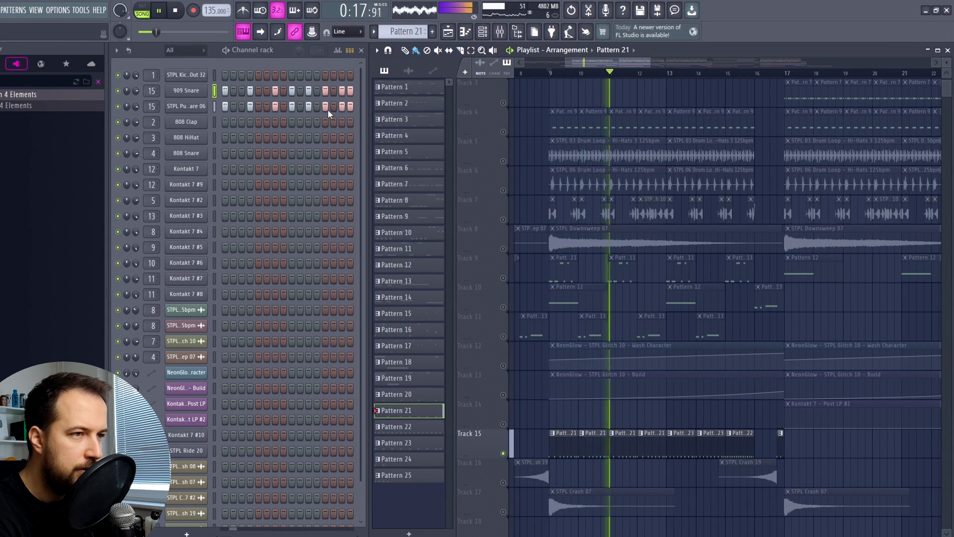
key(space)
Play Track 15 with the glitch clips on Track 7 from bar 9 and examine the snare steps of Patterns 23 and 22
key(space)
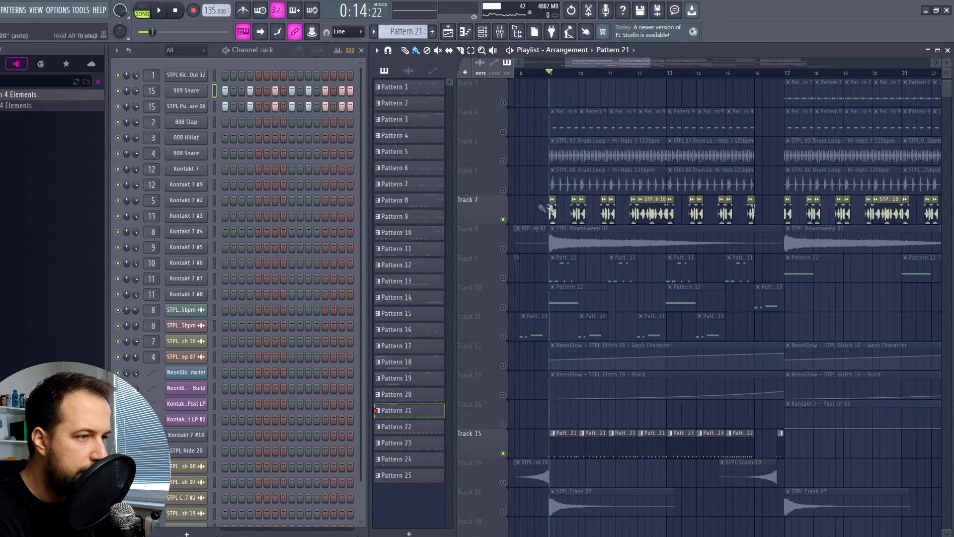
key(space)
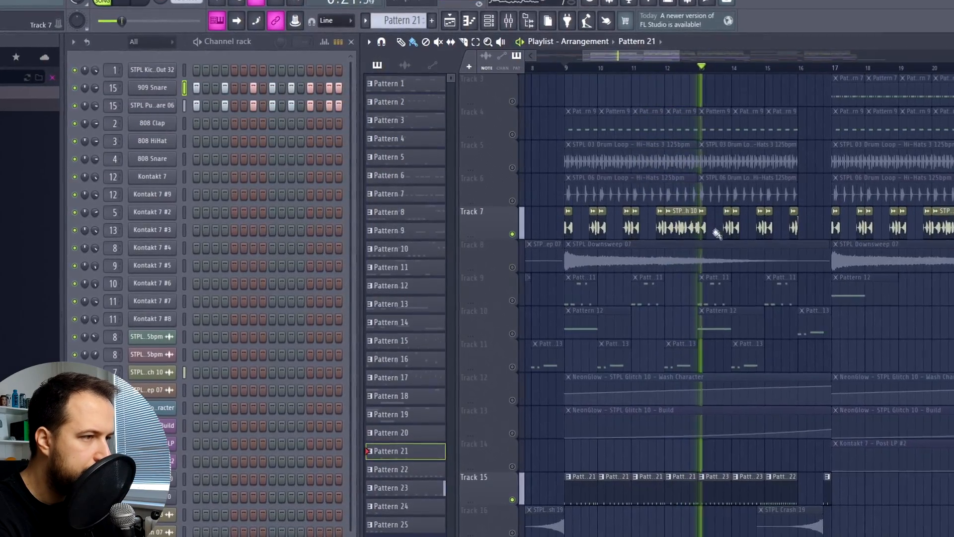
click(716, 493)
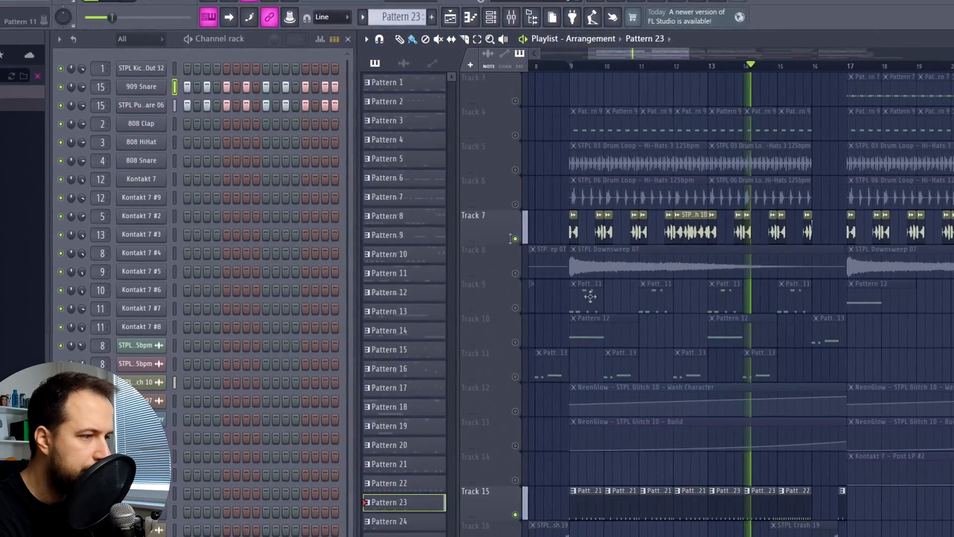
click(795, 512)
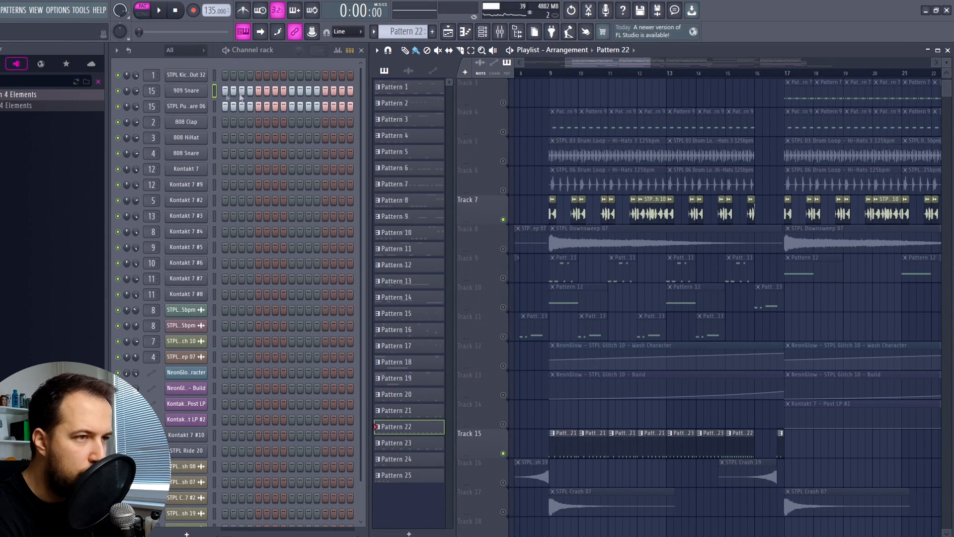
Inspect the velocity and fine pitch graphs of Pattern 22's snare, and bring back all playlist tracks
click(339, 51)
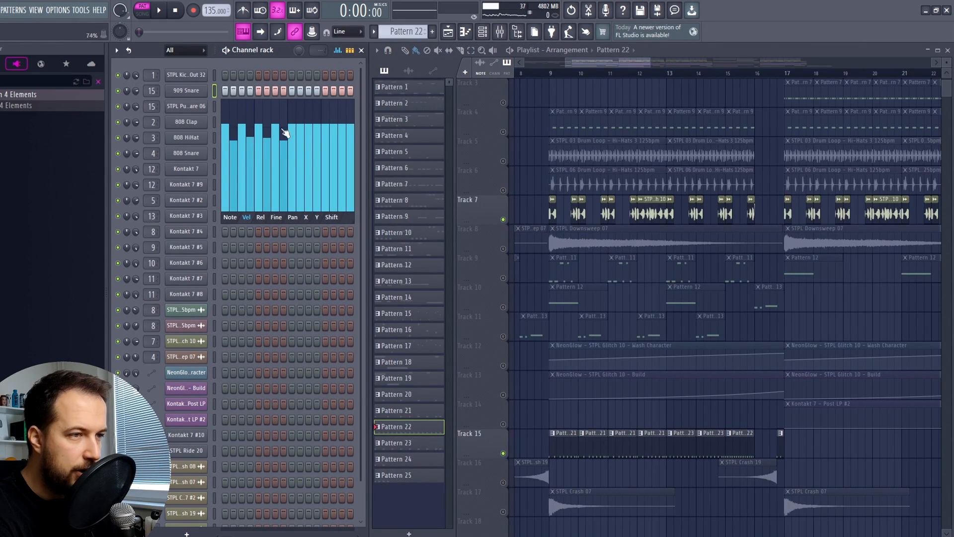
click(276, 217)
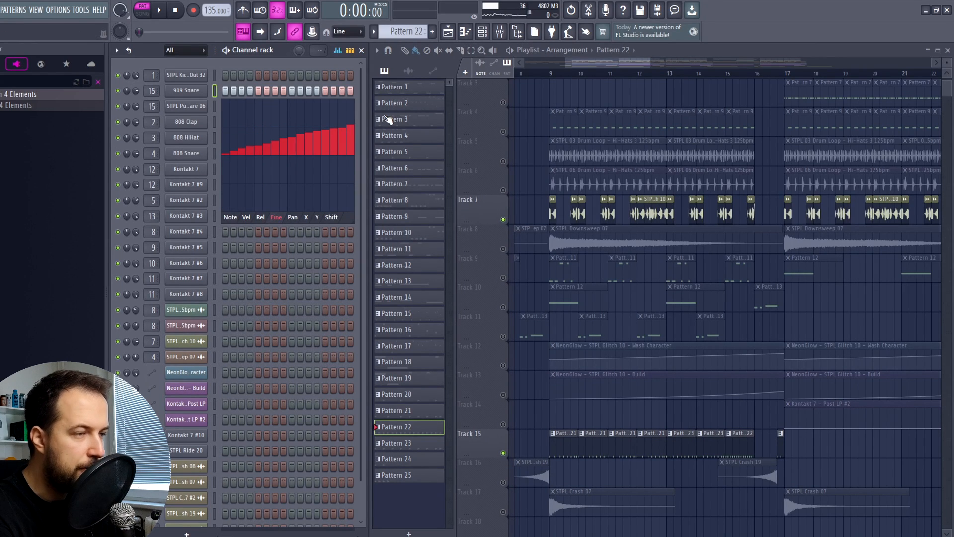
scroll(768, 106, down, 3)
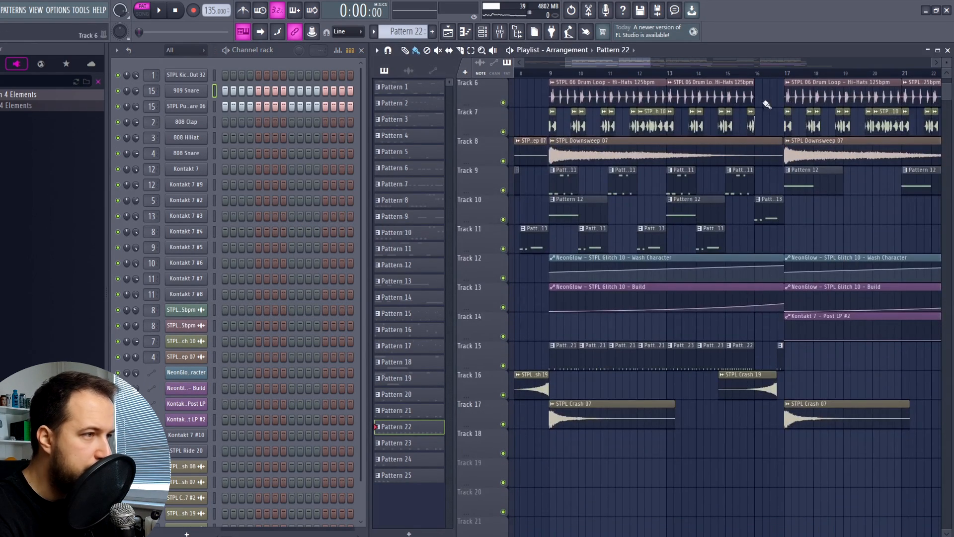
Select the range from bar 16 to bar 17 and play the break before the next section
drag(756, 75, 784, 75)
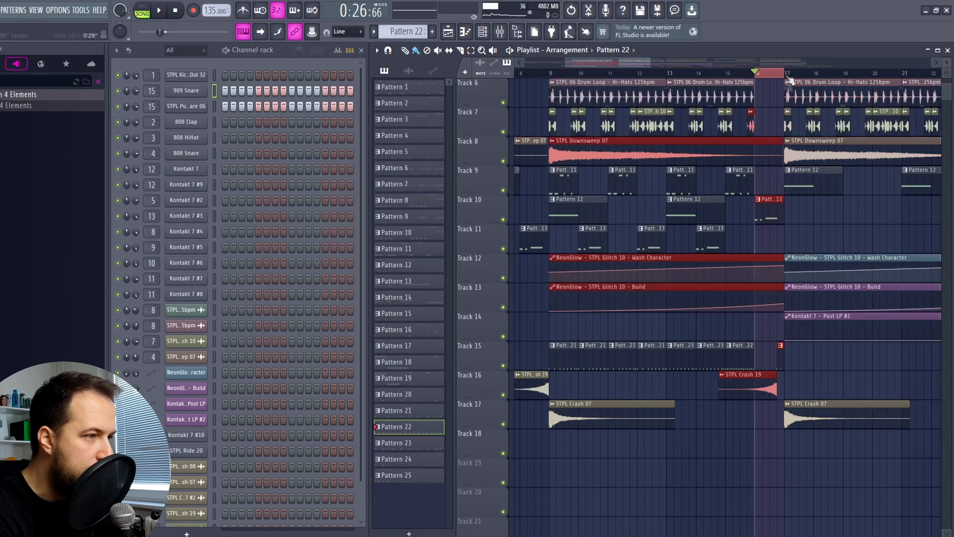
scroll(840, 223, up, 3)
key(space)
scroll(780, 74, up, 3)
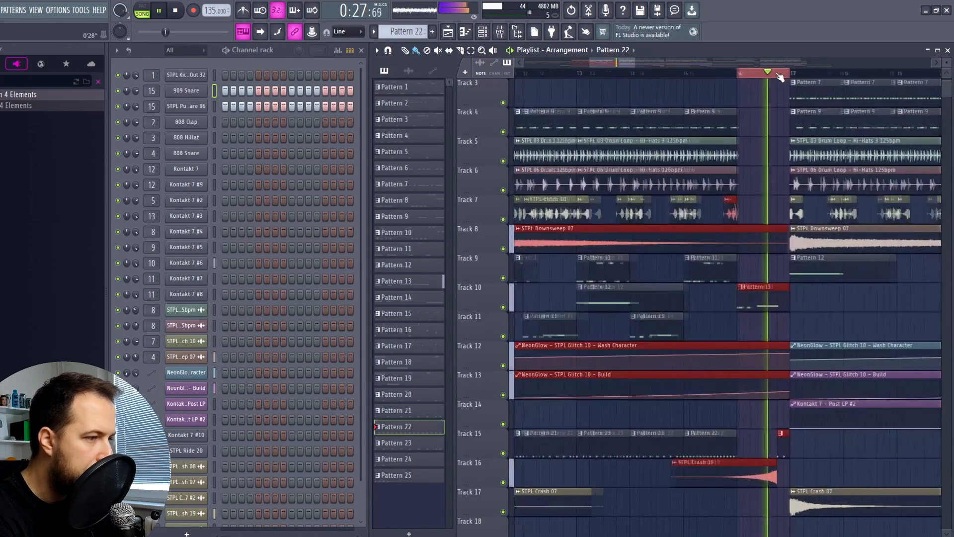
scroll(827, 75, down, 2)
key(space)
Clear the time selection and look over the arrangement up to bar 55 during full playback
ctrl+click(828, 76)
scroll(831, 81, down, 6)
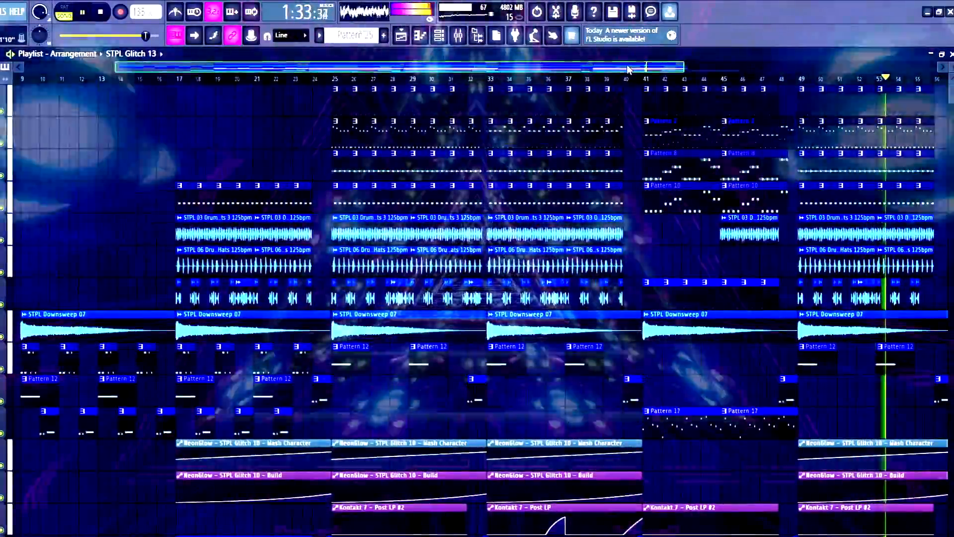
drag(627, 65, 673, 79)
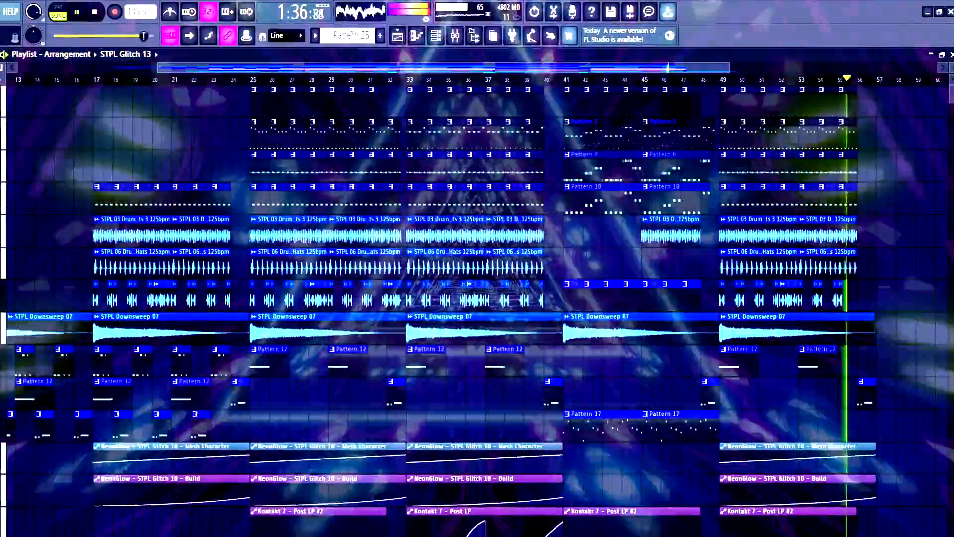